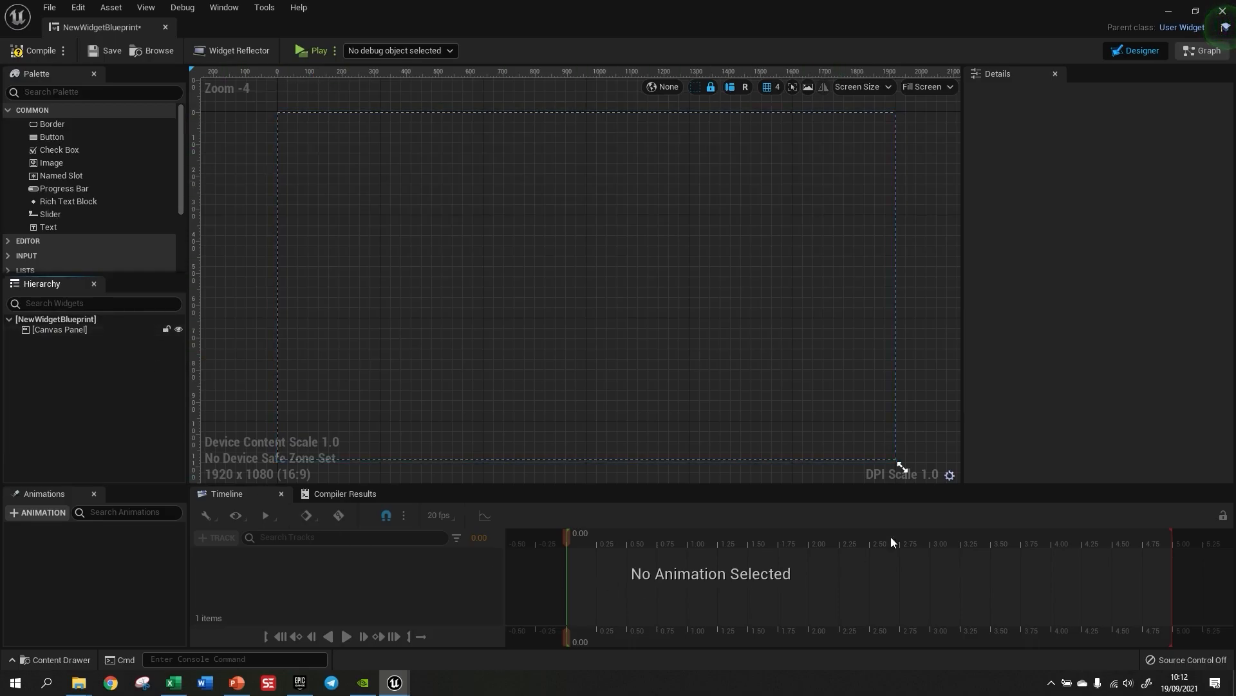
- Preview the widget canvas at the Samsung Galaxy S6 screen size, flipping it to portrait and back to landscape
click(49, 330)
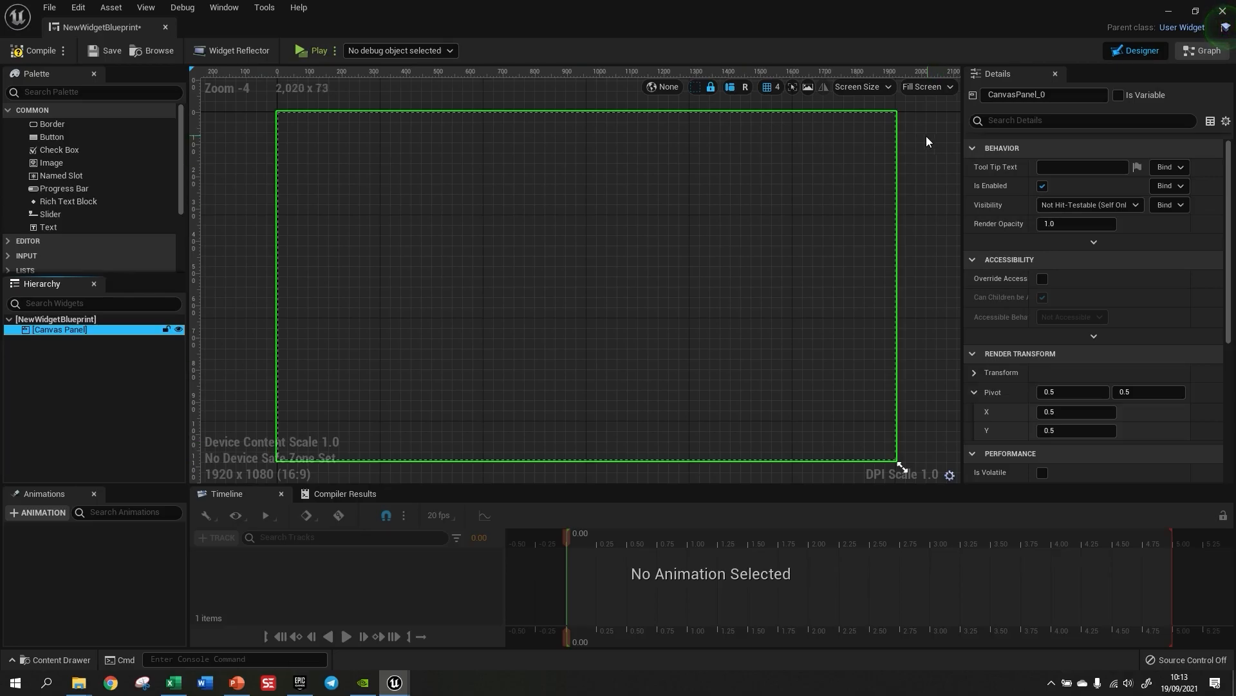
click(934, 187)
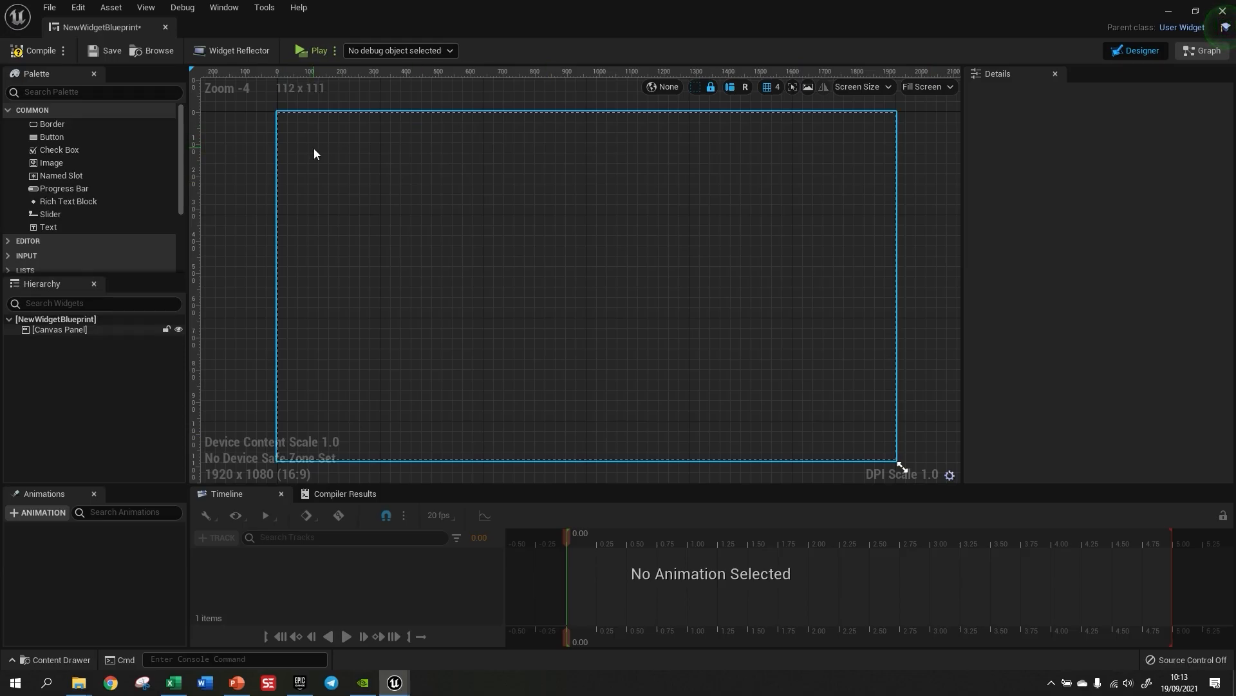
click(872, 89)
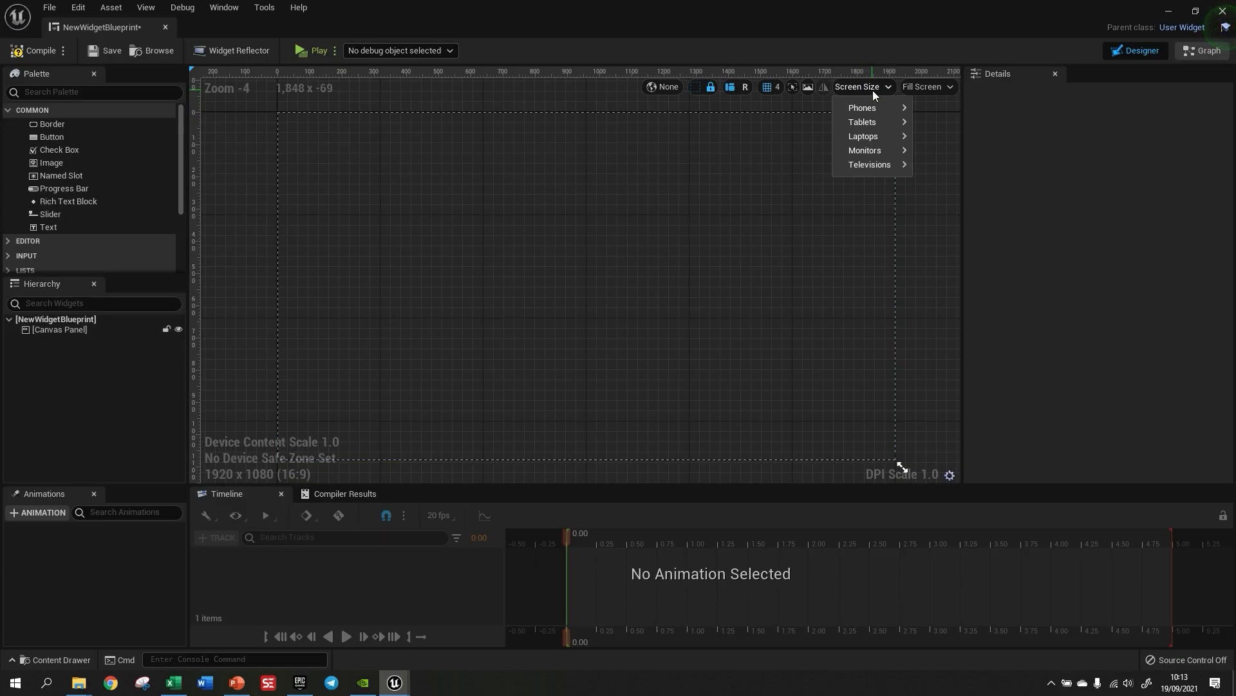
mouse_move(873, 111)
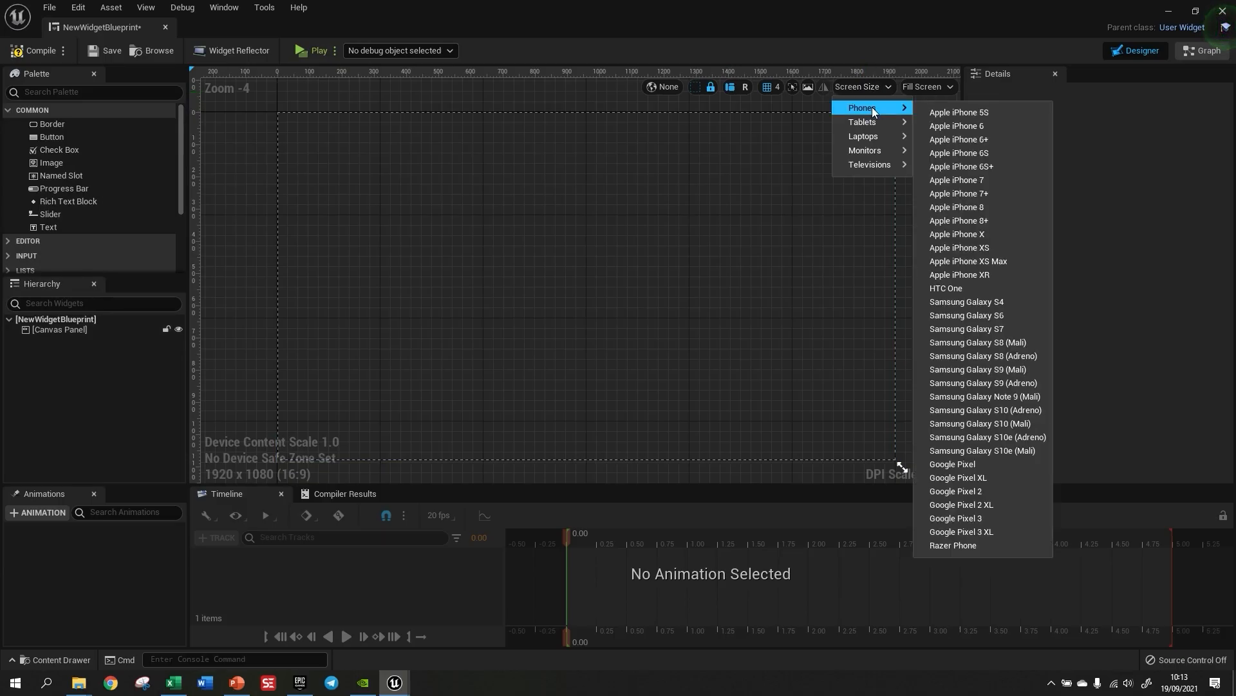
click(1000, 314)
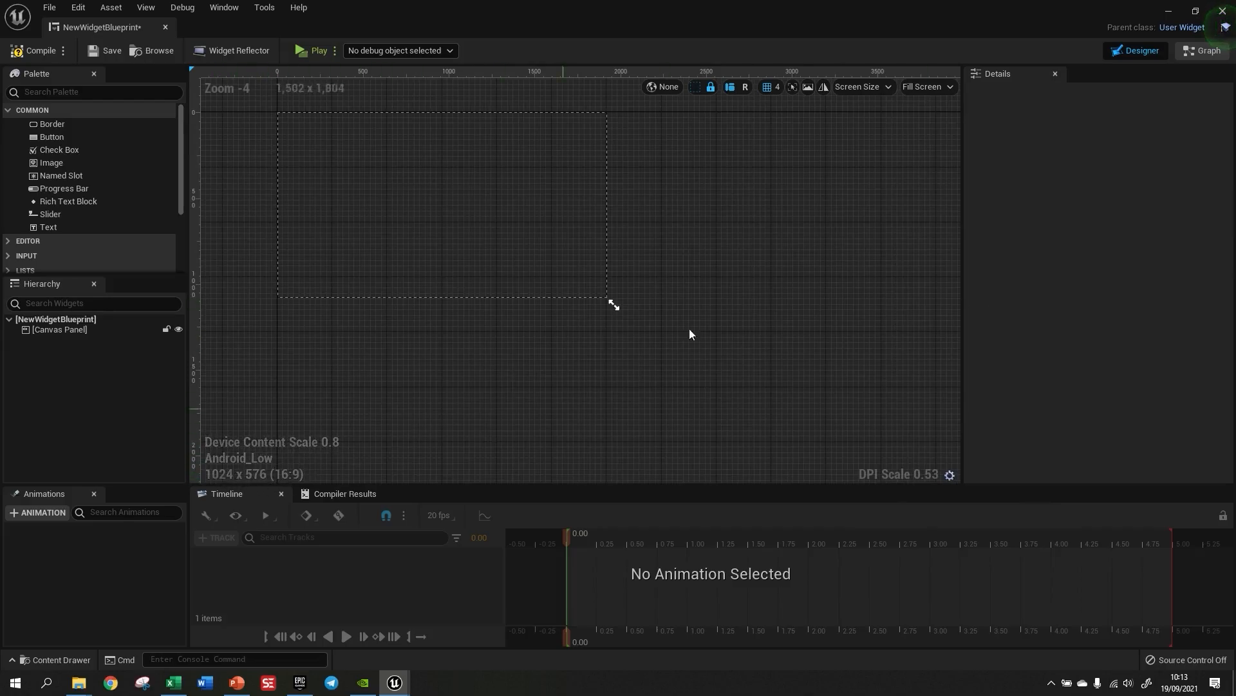
click(871, 87)
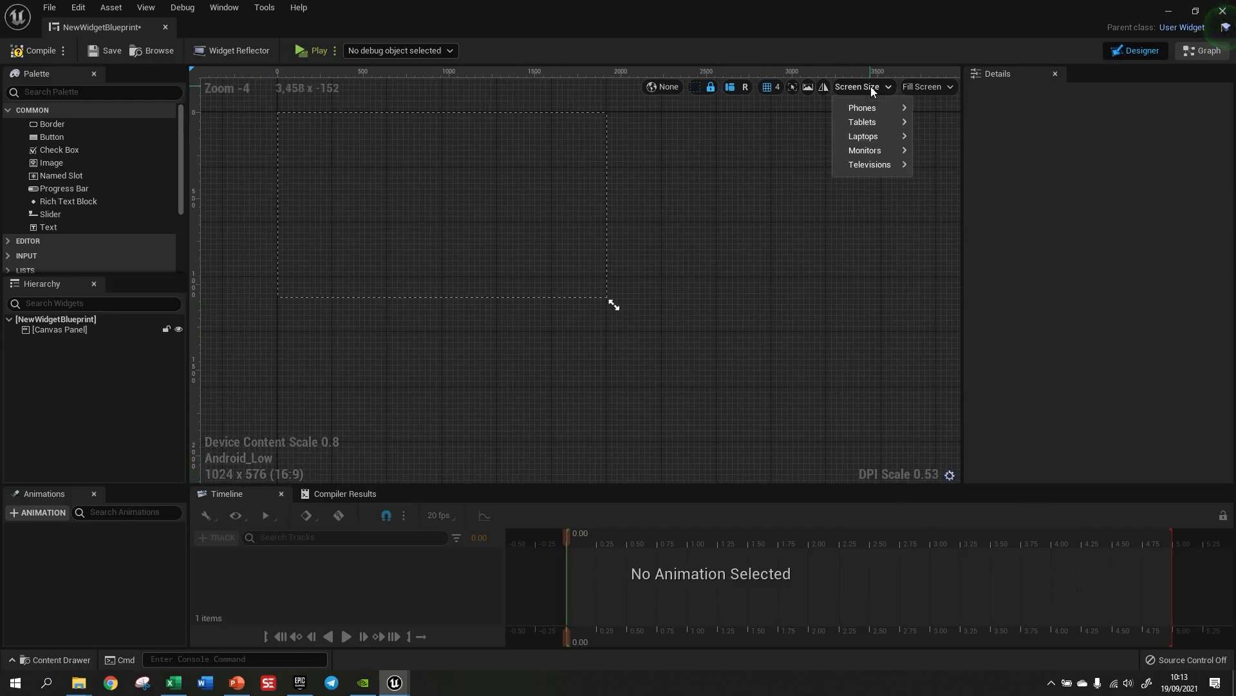
click(871, 86)
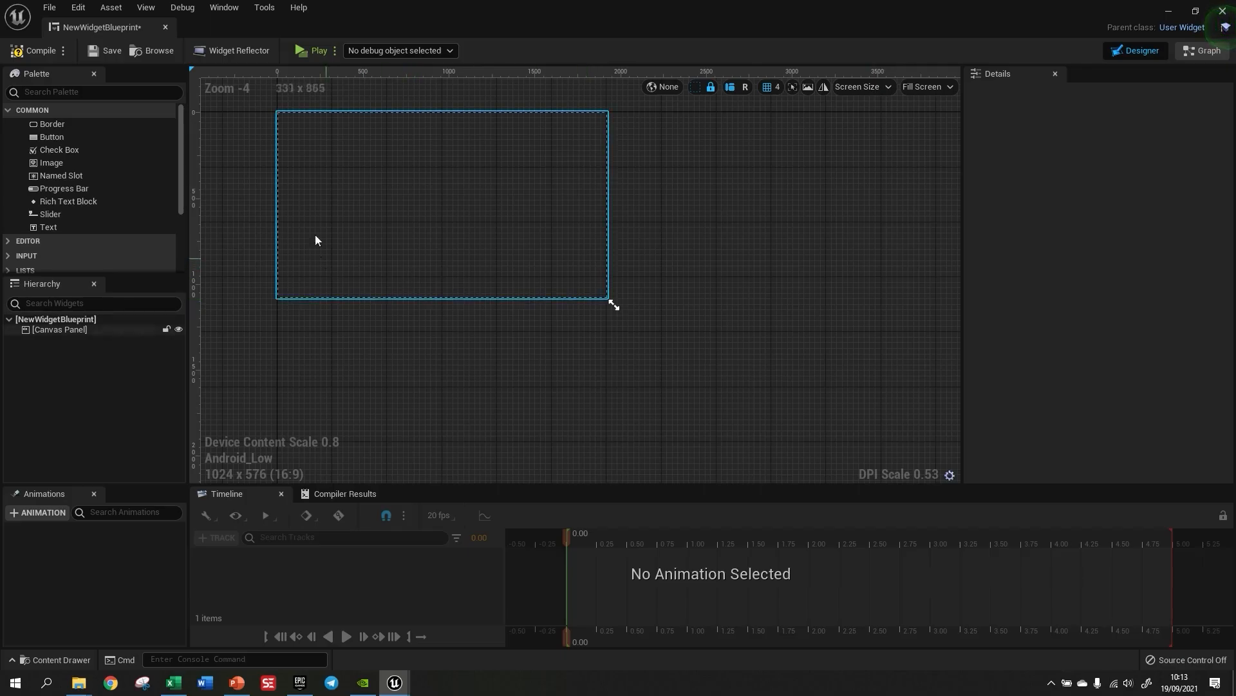
click(810, 91)
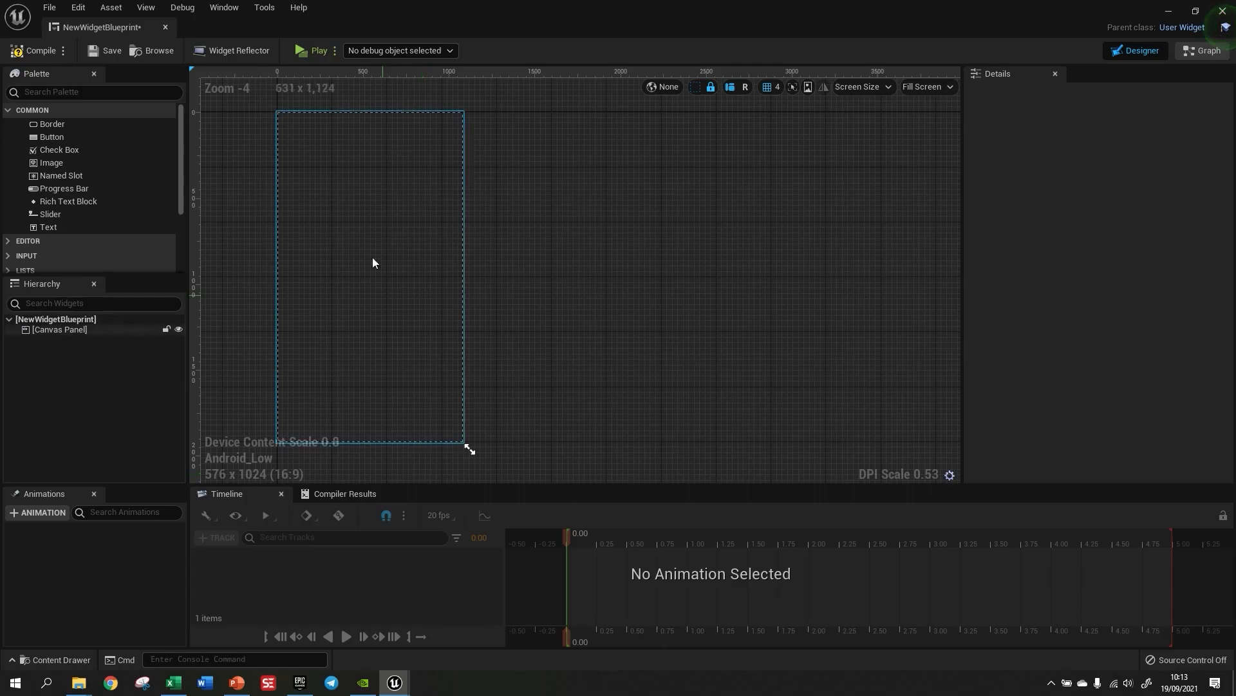
click(810, 87)
- Preview the canvas at the 21.5-24" monitor screen size and at the 22" monitor size
click(856, 87)
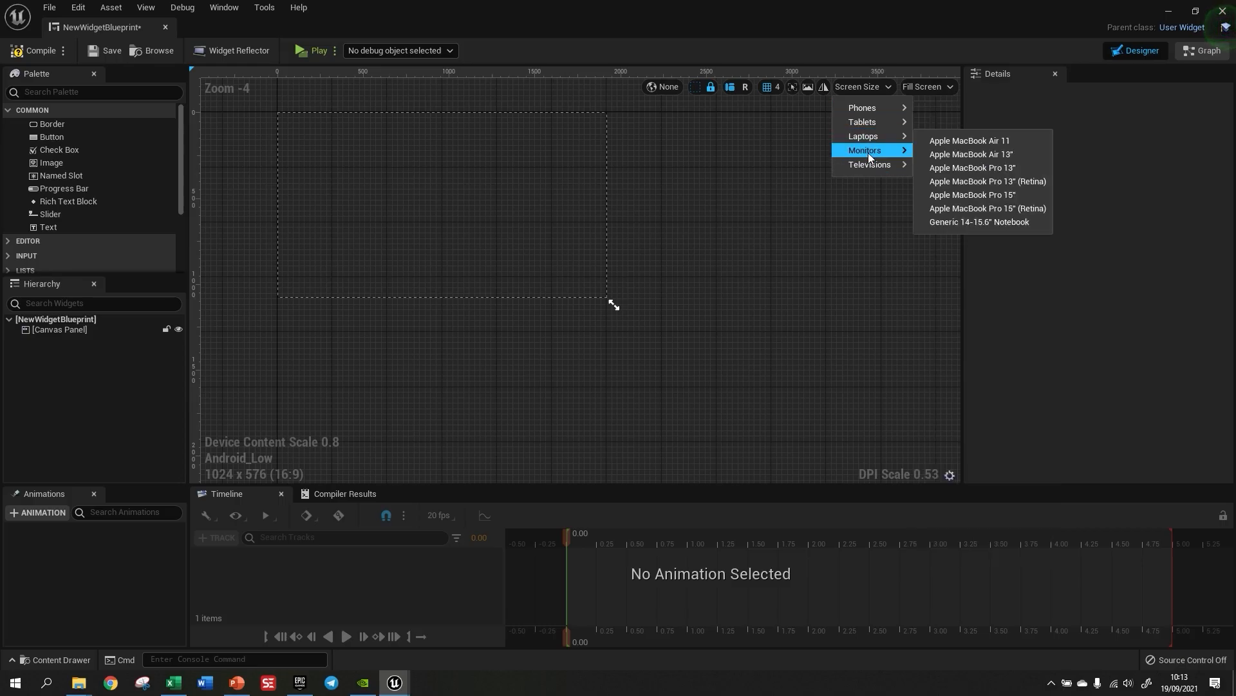
mouse_move(871, 167)
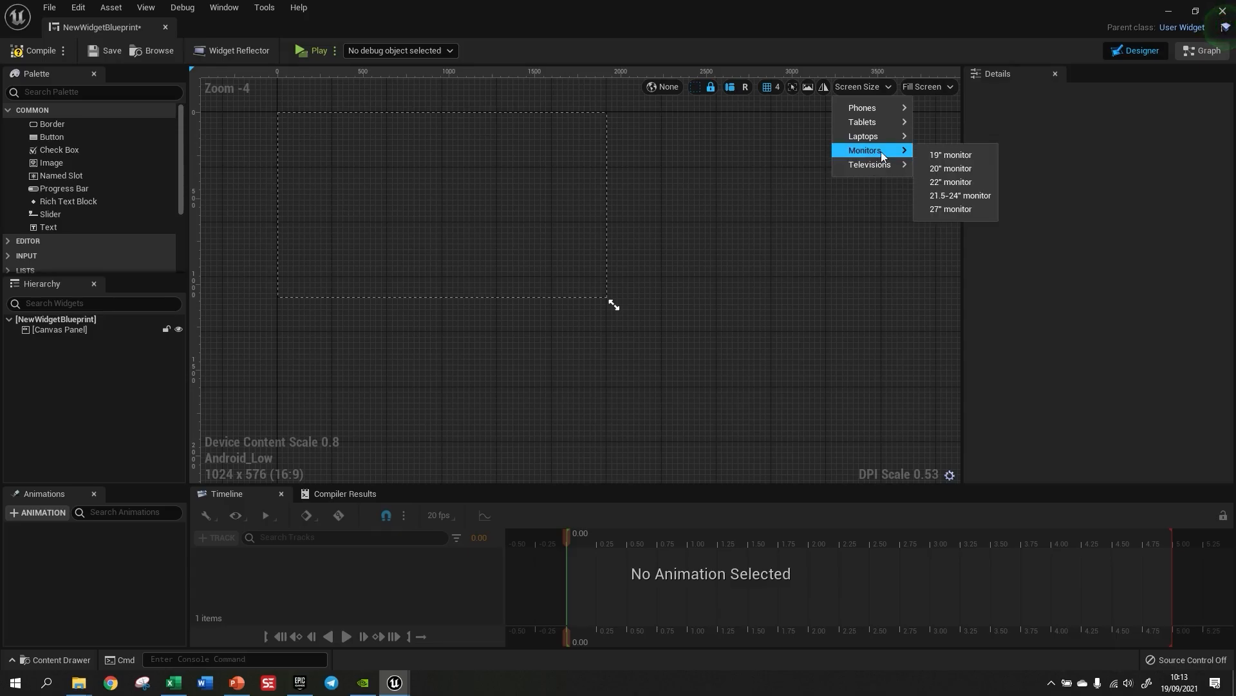
click(970, 196)
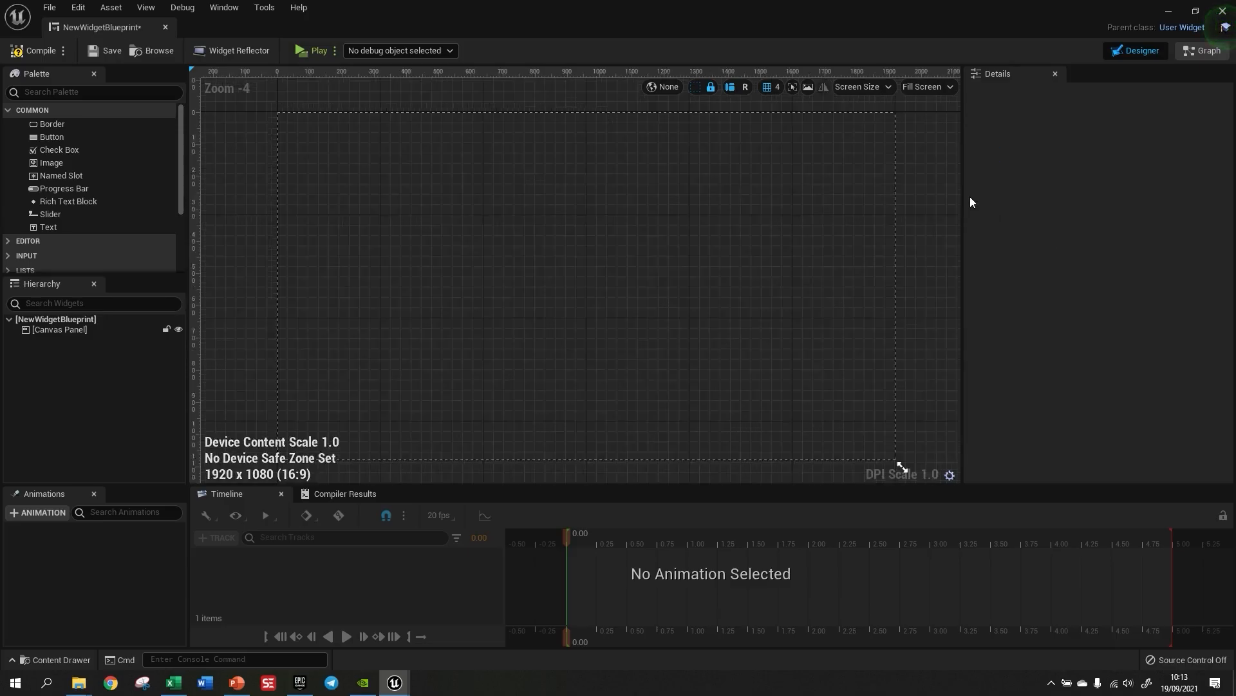
click(889, 87)
mouse_move(903, 152)
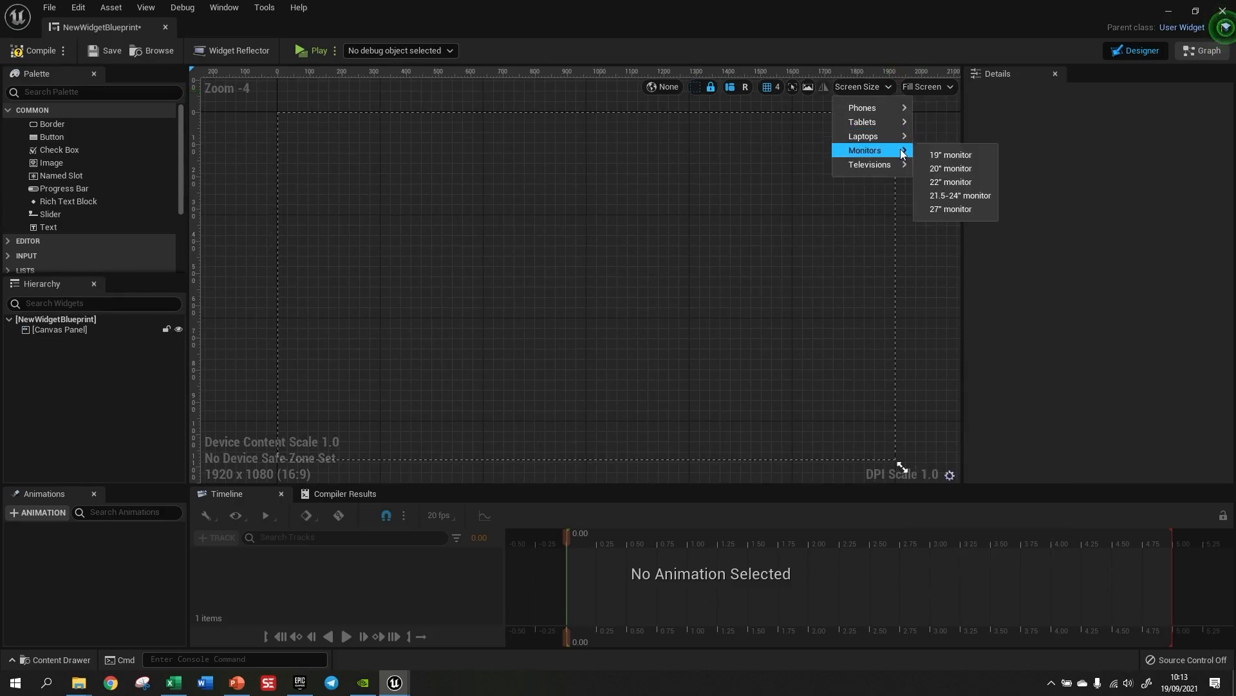
click(976, 183)
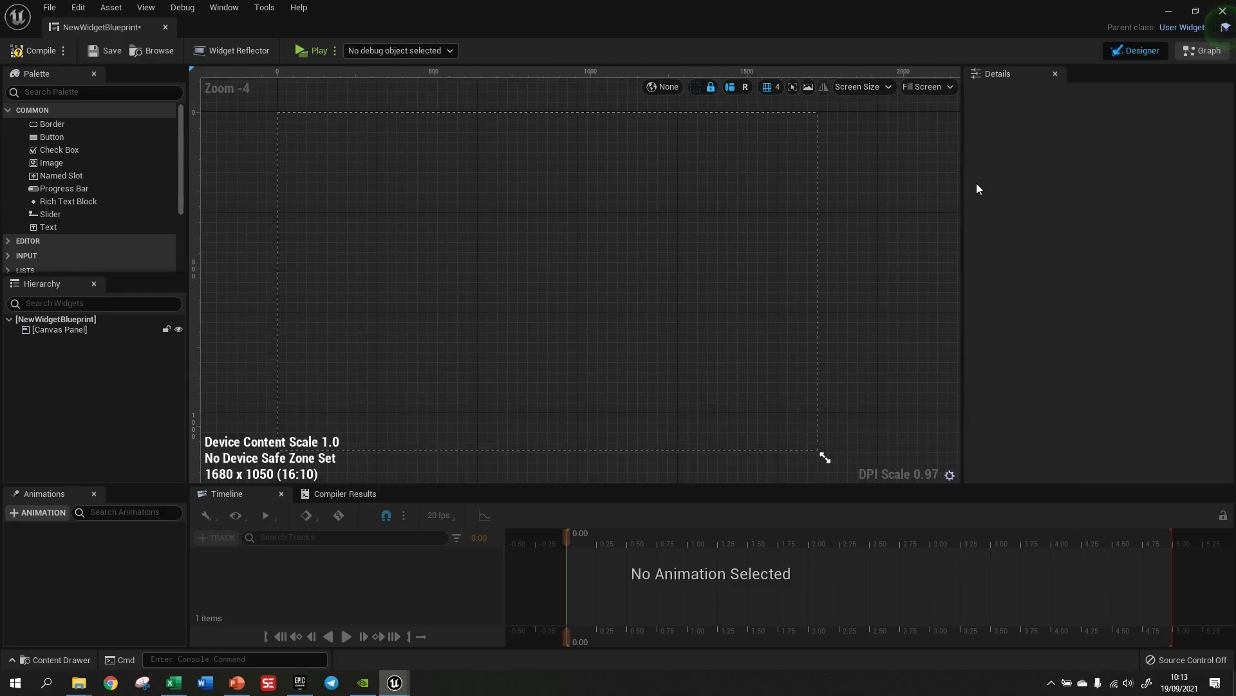
- Set the preview screen size to the 21.5-24" monitor, 1920 x 1080
click(850, 87)
mouse_move(898, 151)
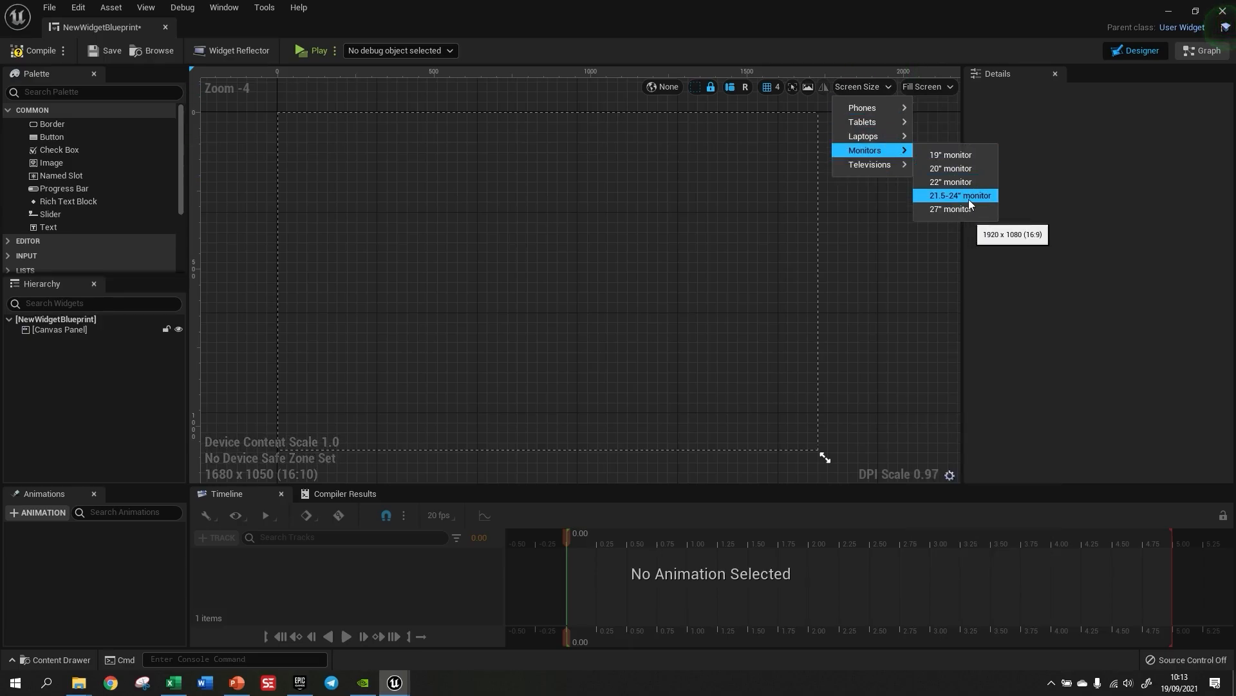
click(910, 289)
click(875, 90)
mouse_move(874, 153)
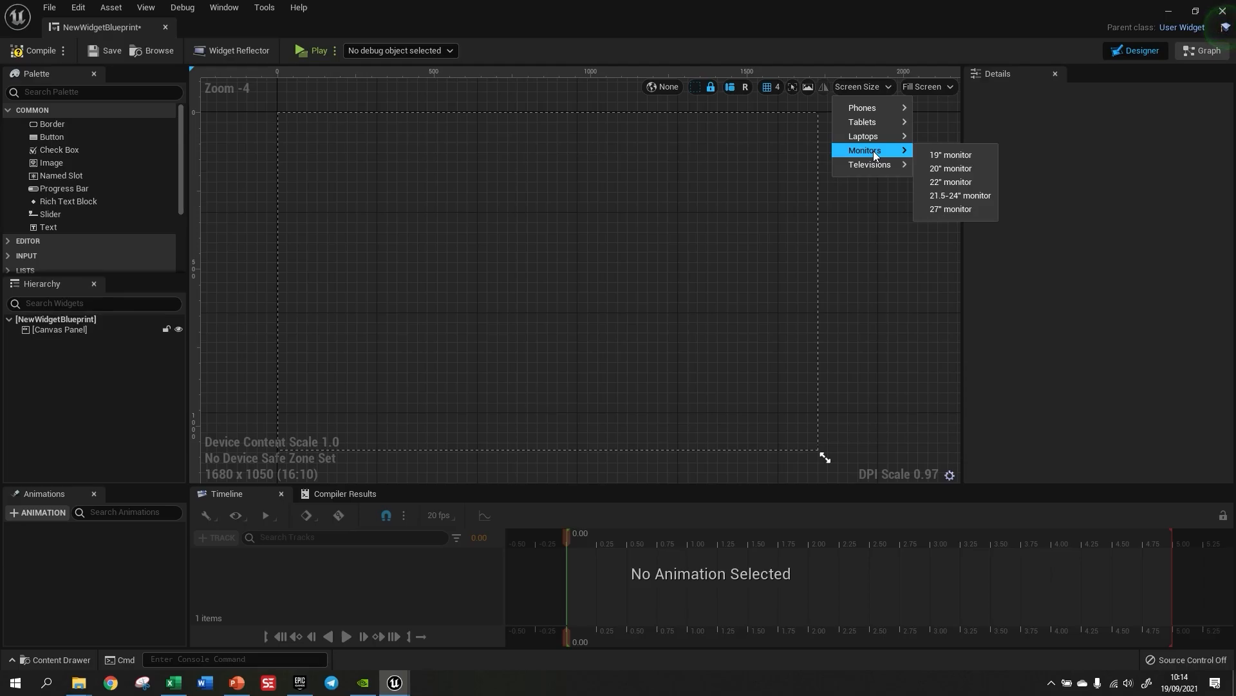
click(980, 197)
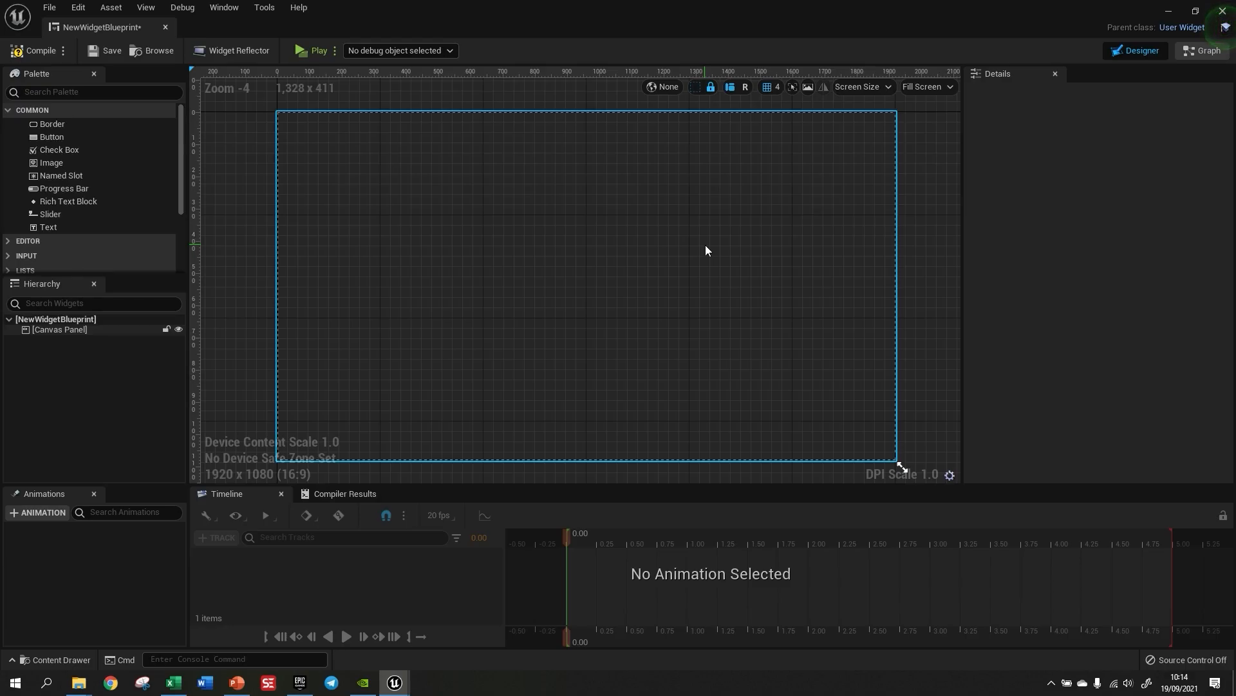
- Add a Canvas Panel inside the root canvas panel, near the middle of the design area
click(67, 330)
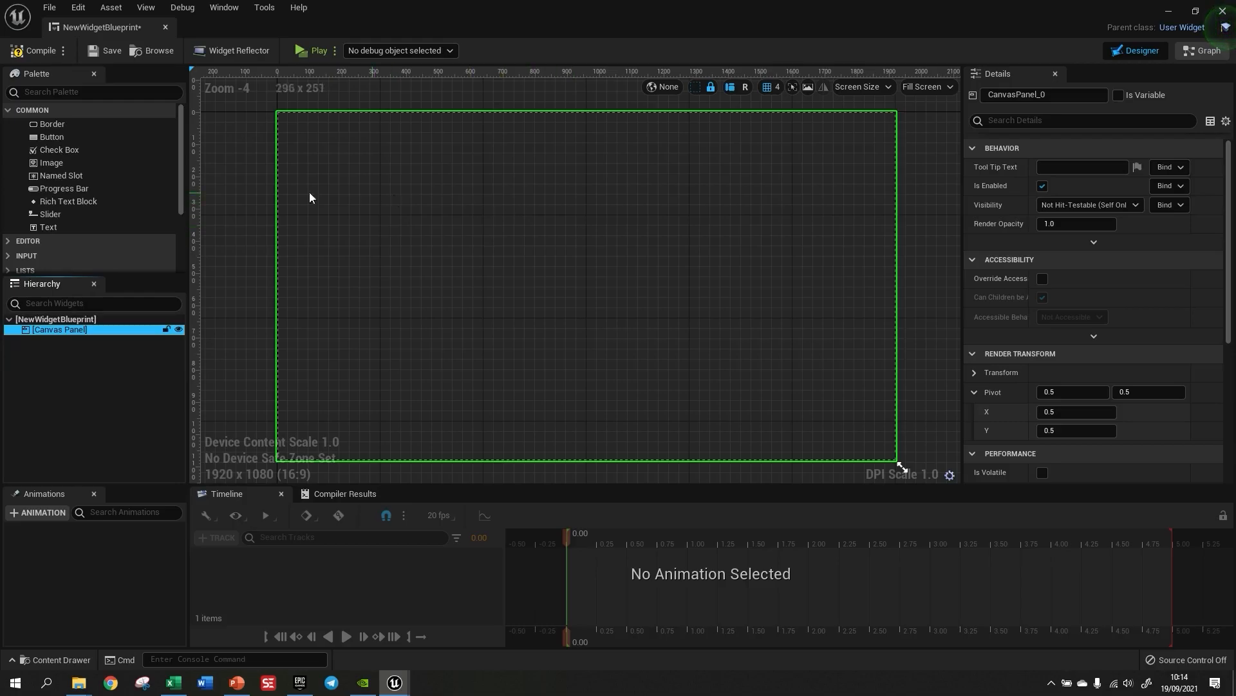
click(9, 113)
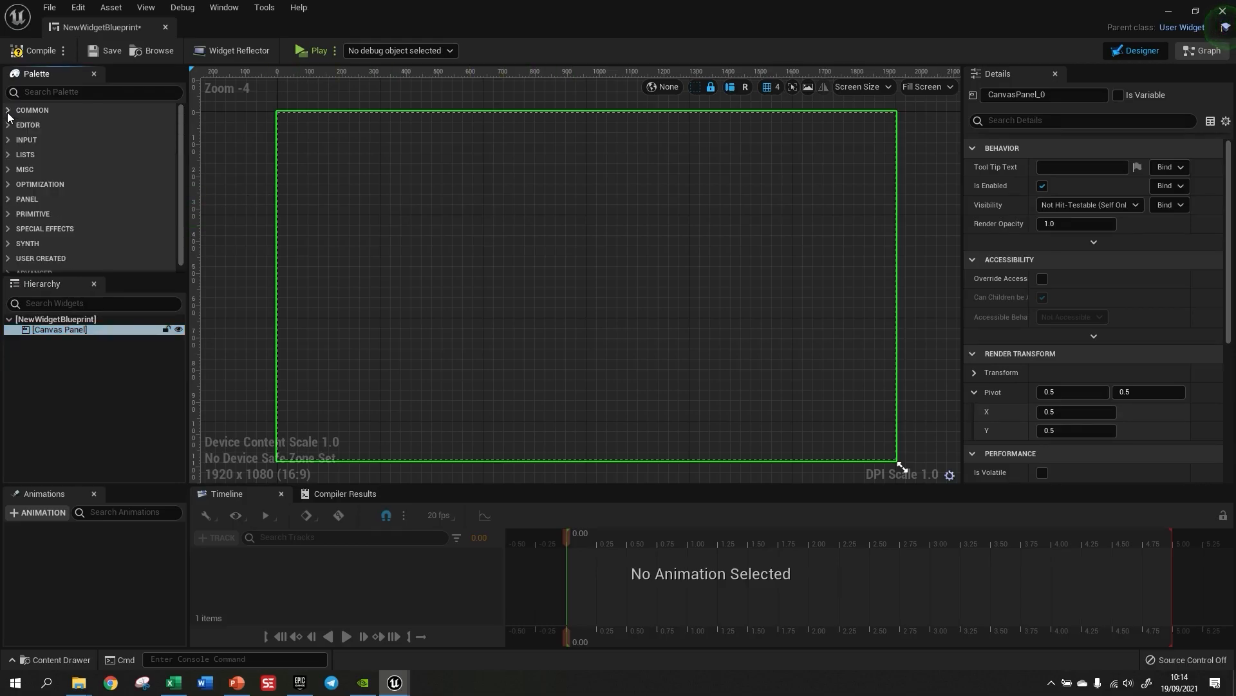
click(7, 201)
scroll(97, 193, down, 2)
scroll(102, 219, down, 3)
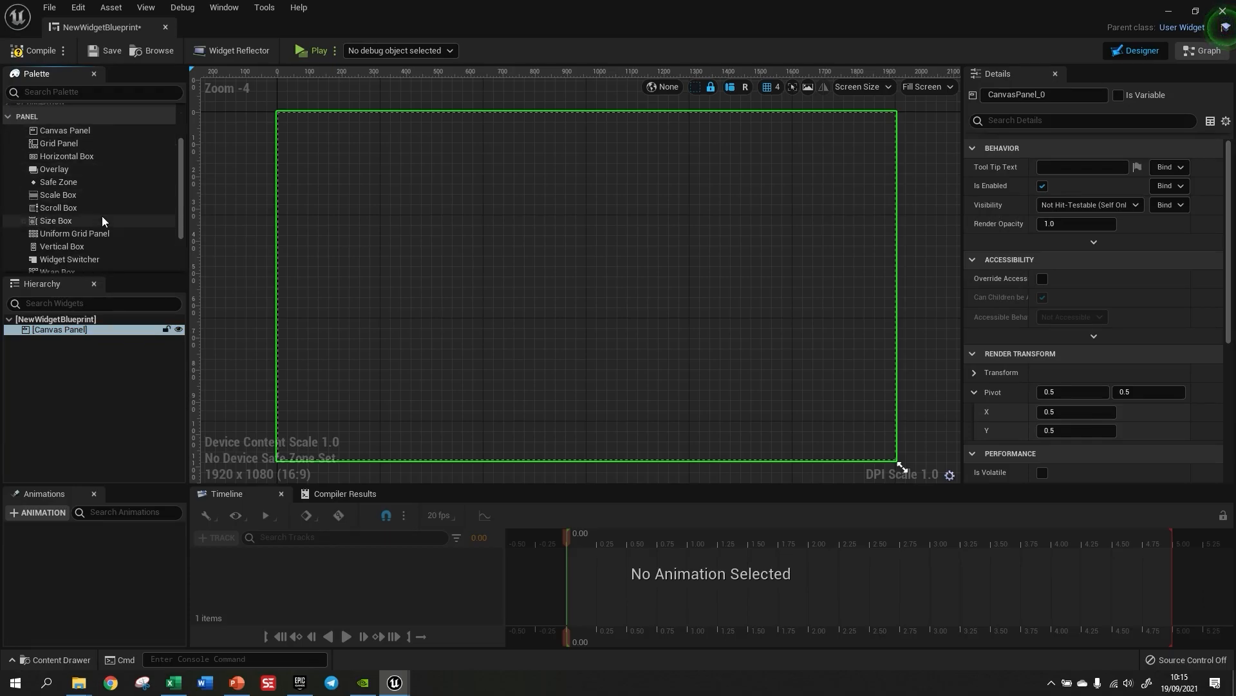
scroll(121, 238, up, 3)
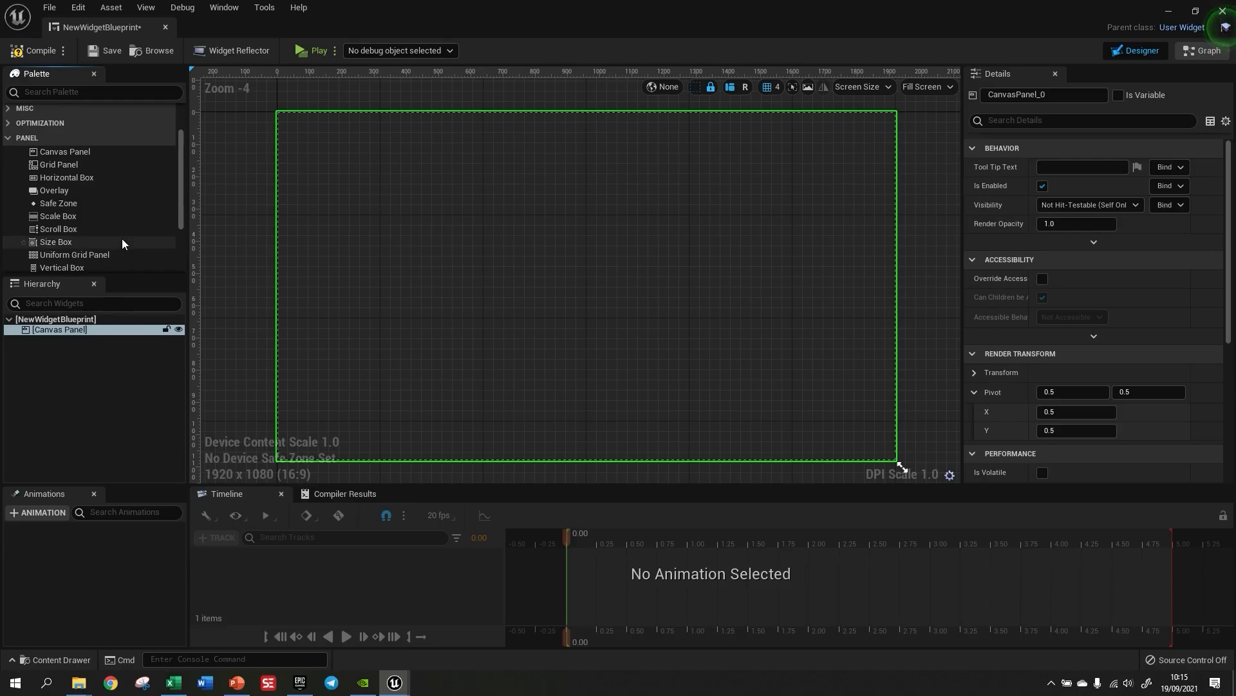
drag(56, 152, 558, 296)
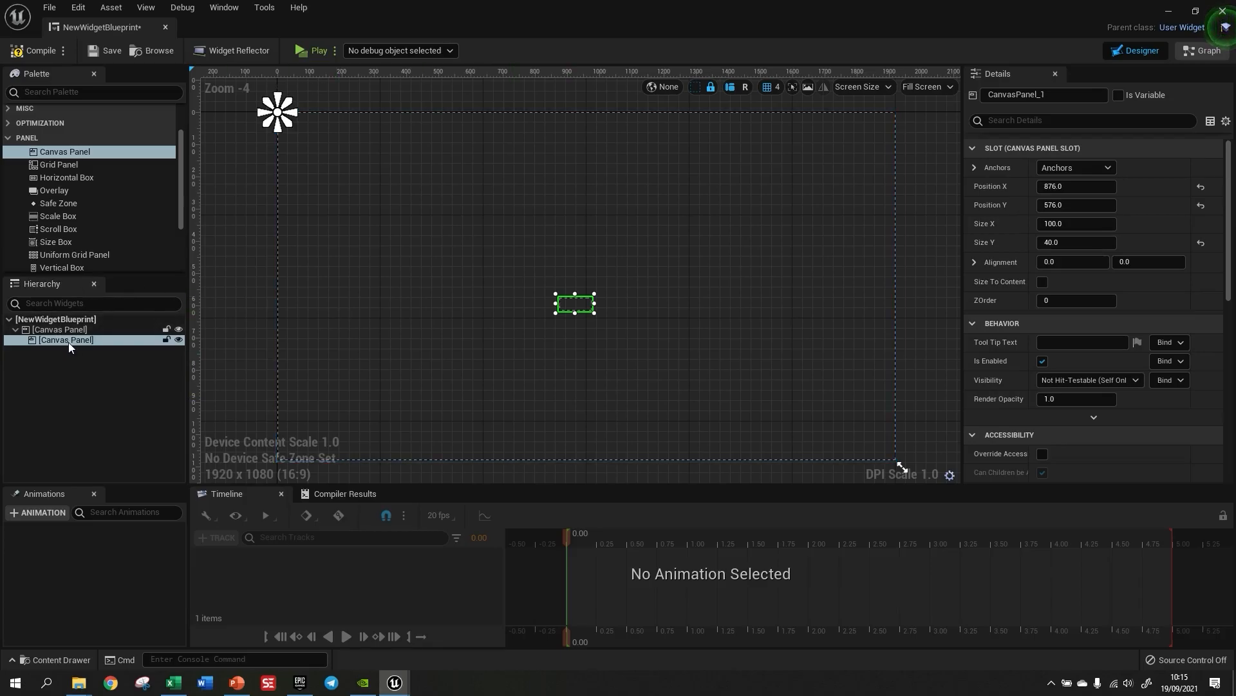
- Enlarge the nested canvas panel to about 714 x 518 and place it in the canvas's lower-left area at about (28, 544)
drag(558, 296, 358, 138)
drag(454, 211, 489, 257)
drag(490, 303, 430, 383)
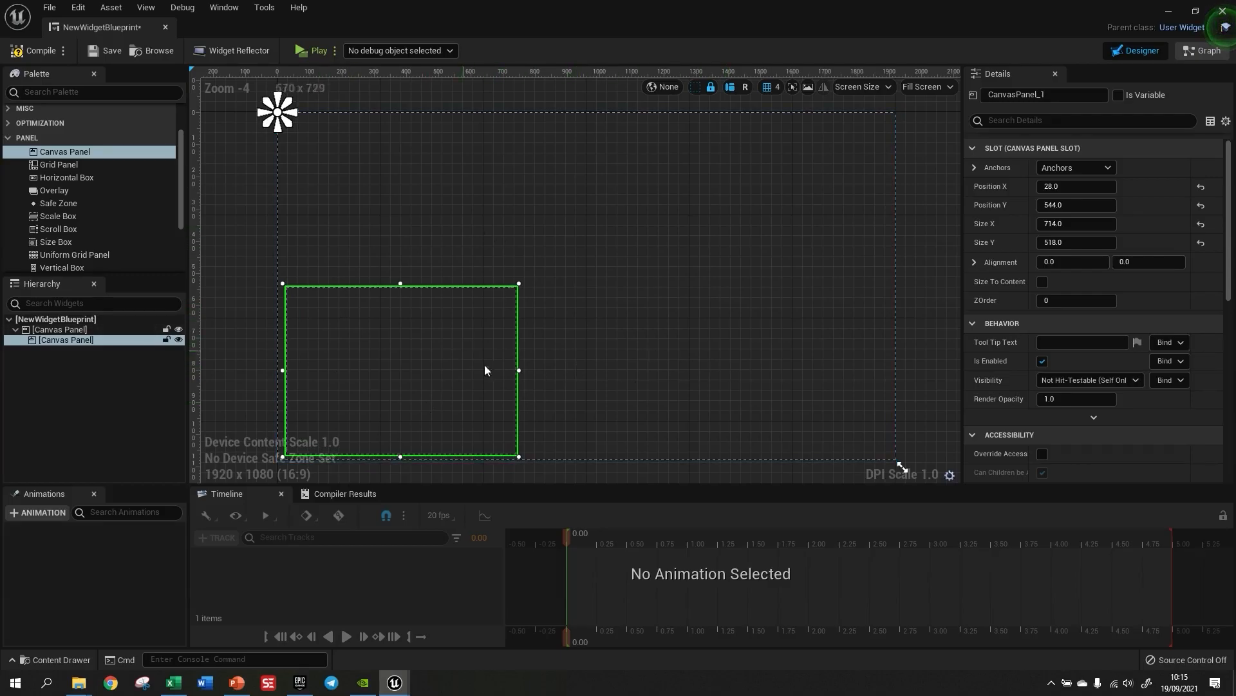
- Add a second nested Canvas Panel in the upper-right area of the canvas, about 740 x 580 at about (1132, 52)
drag(69, 152, 832, 143)
drag(786, 208, 811, 238)
drag(681, 263, 614, 363)
drag(752, 279, 777, 239)
click(601, 378)
- Add a Button inside the lower-left canvas panel, near its upper-right corner at about (600, 16)
click(457, 322)
scroll(78, 161, up, 5)
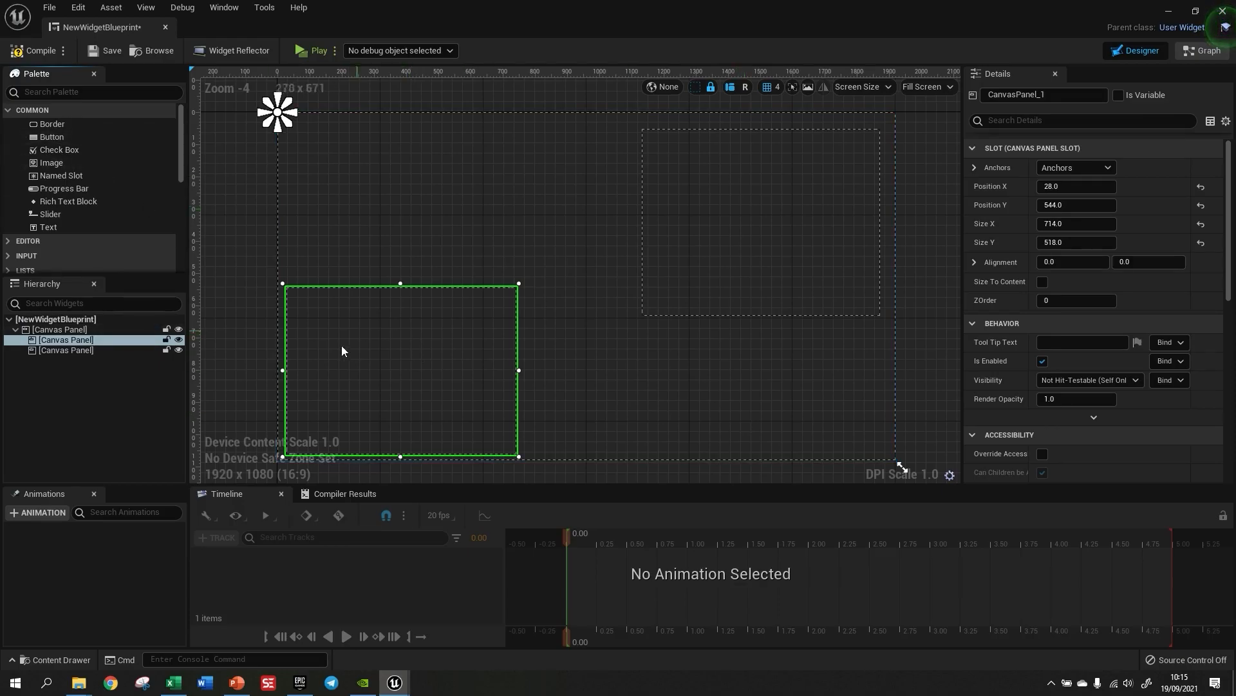
drag(56, 136, 507, 292)
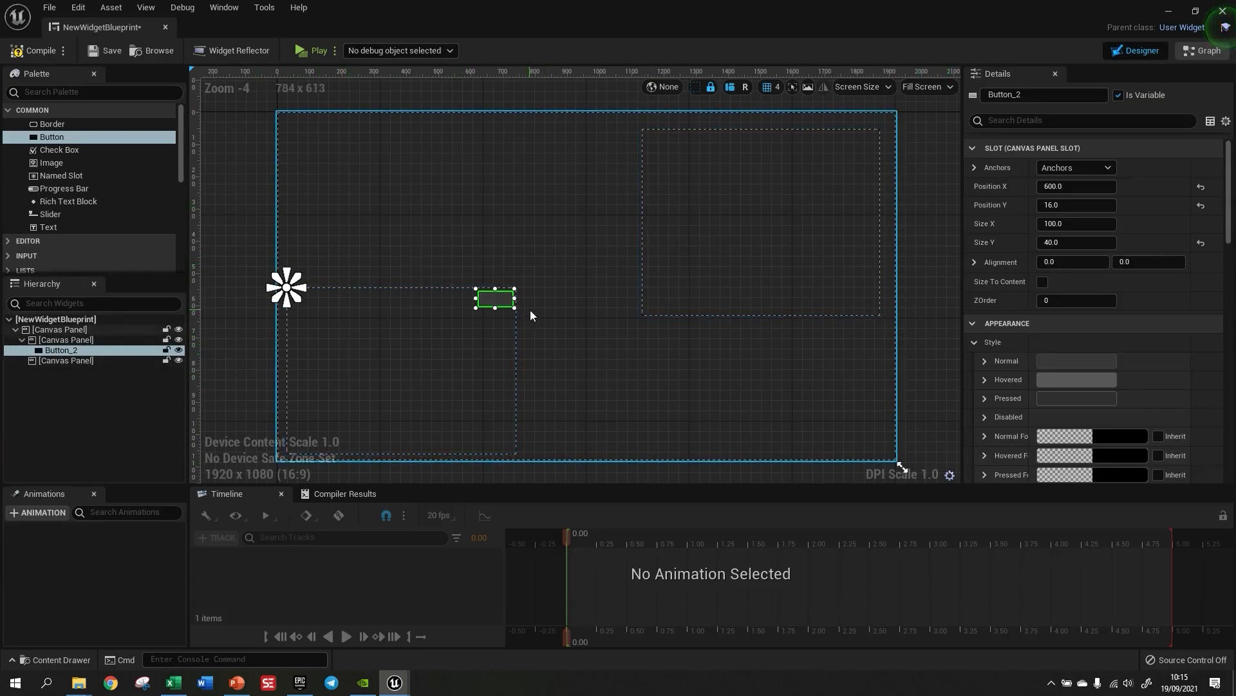
- Move the canvas panel holding the button around the canvas, leaving it at about (48, 524)
click(41, 340)
drag(369, 334, 416, 235)
drag(495, 317, 517, 391)
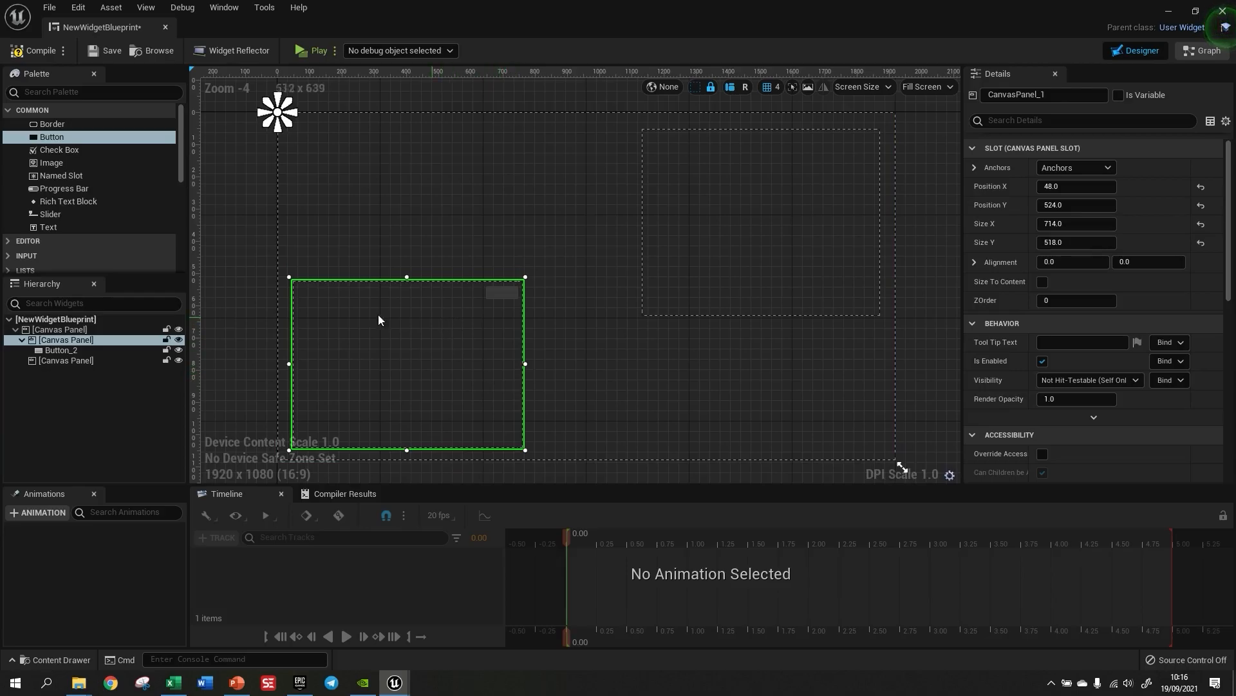
- Delete both nested canvas panels along with the button, leaving only the root canvas panel
scroll(76, 194, down, 3)
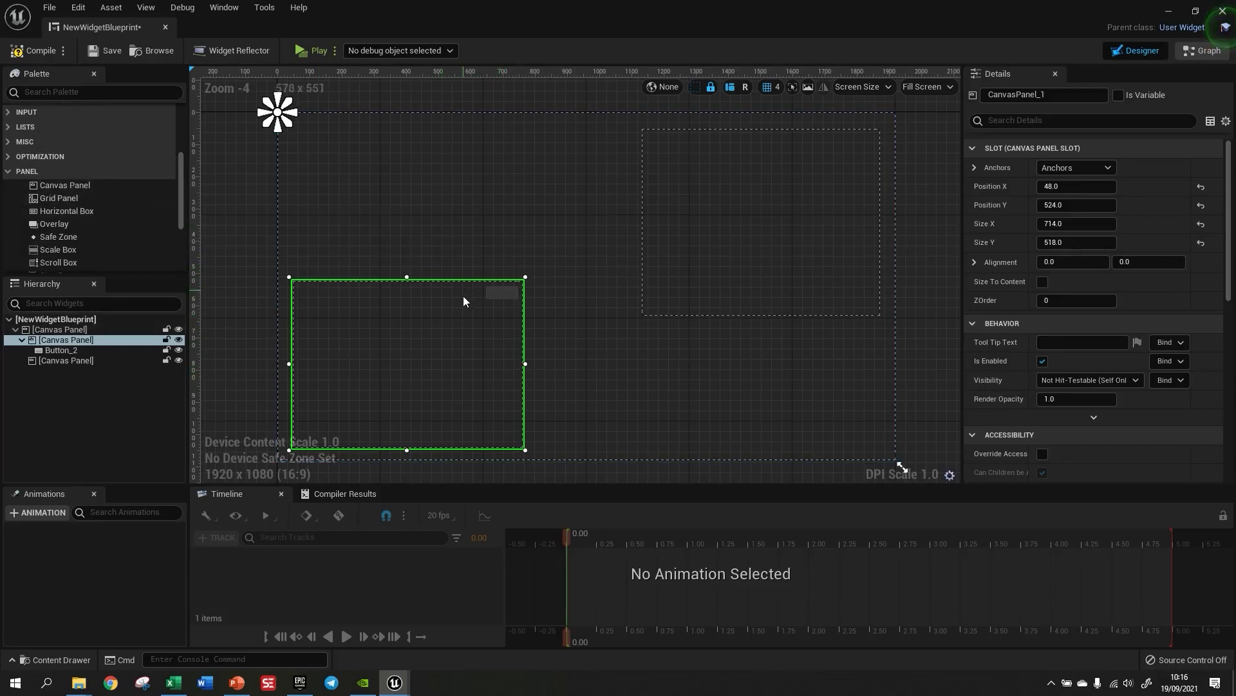
click(525, 322)
click(497, 322)
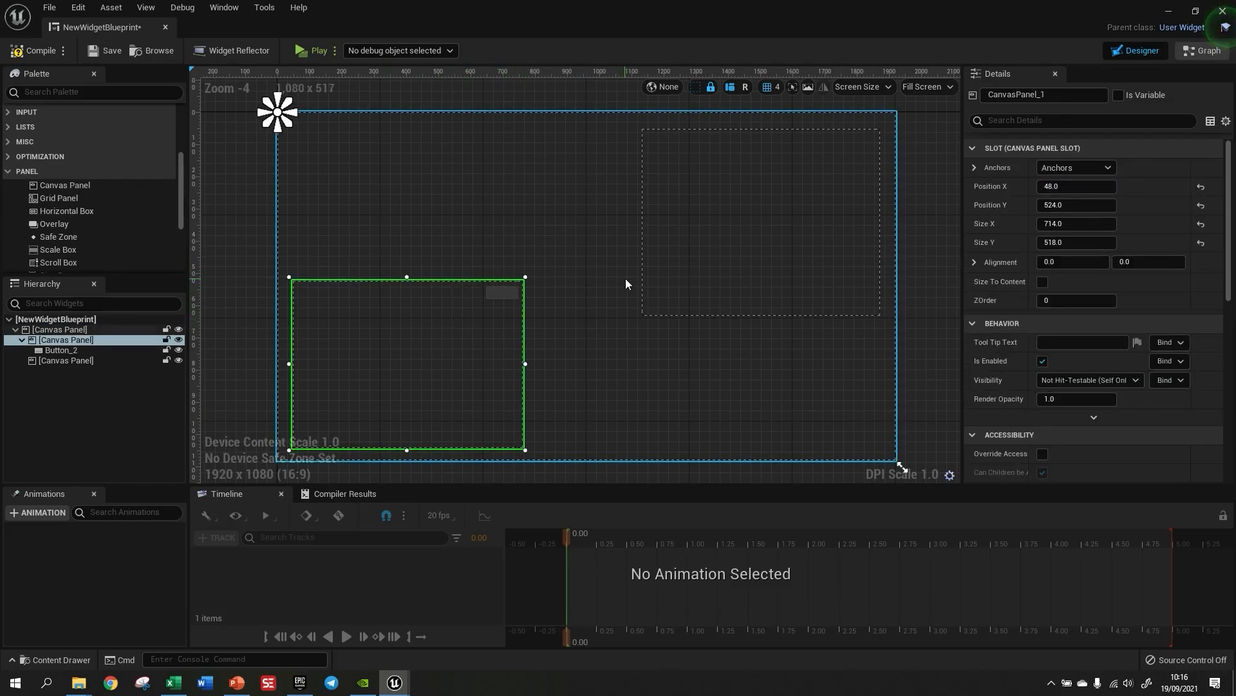
key(Delete)
click(669, 286)
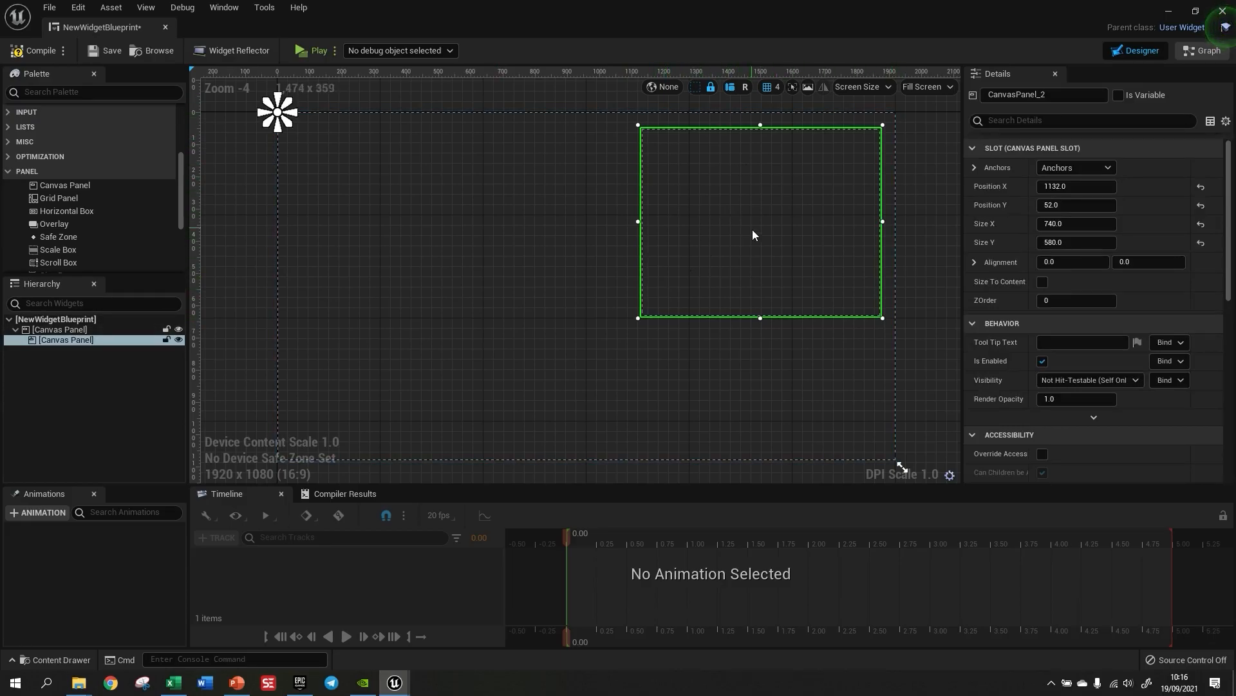
key(Delete)
- Add a Horizontal Box to the root canvas panel and stretch it into a wide area across the canvas's upper right
scroll(322, 188, up, 2)
scroll(176, 186, down, 2)
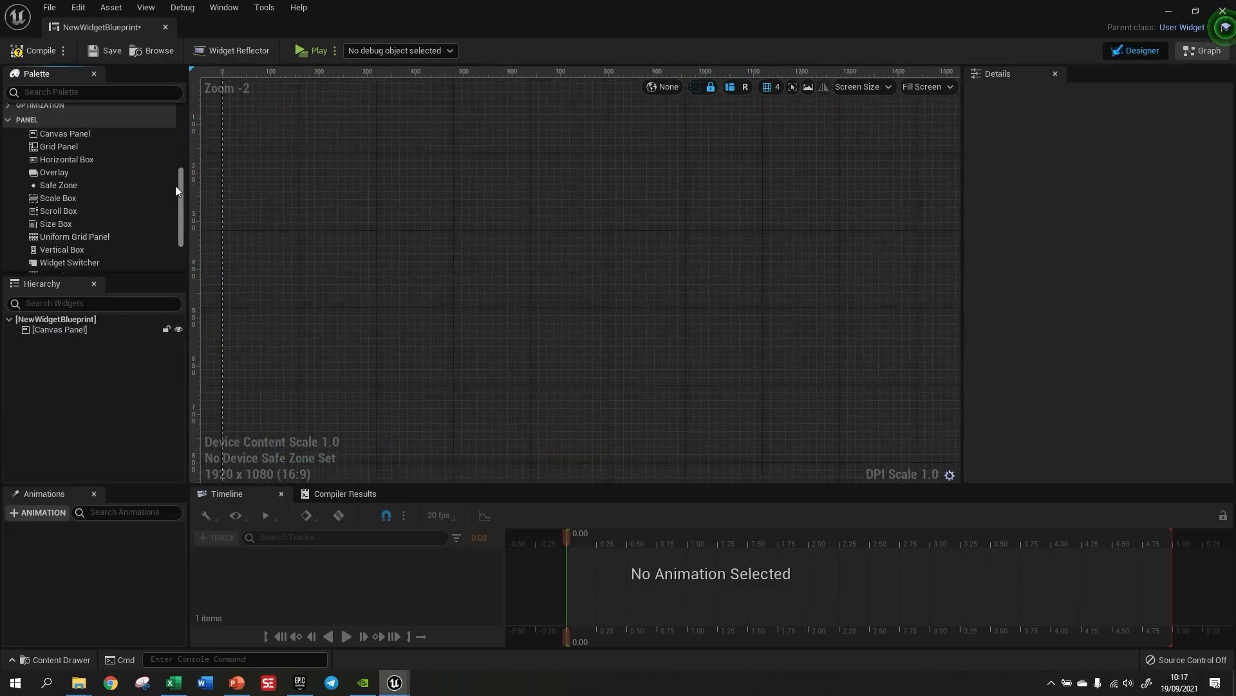
scroll(175, 186, down, 1)
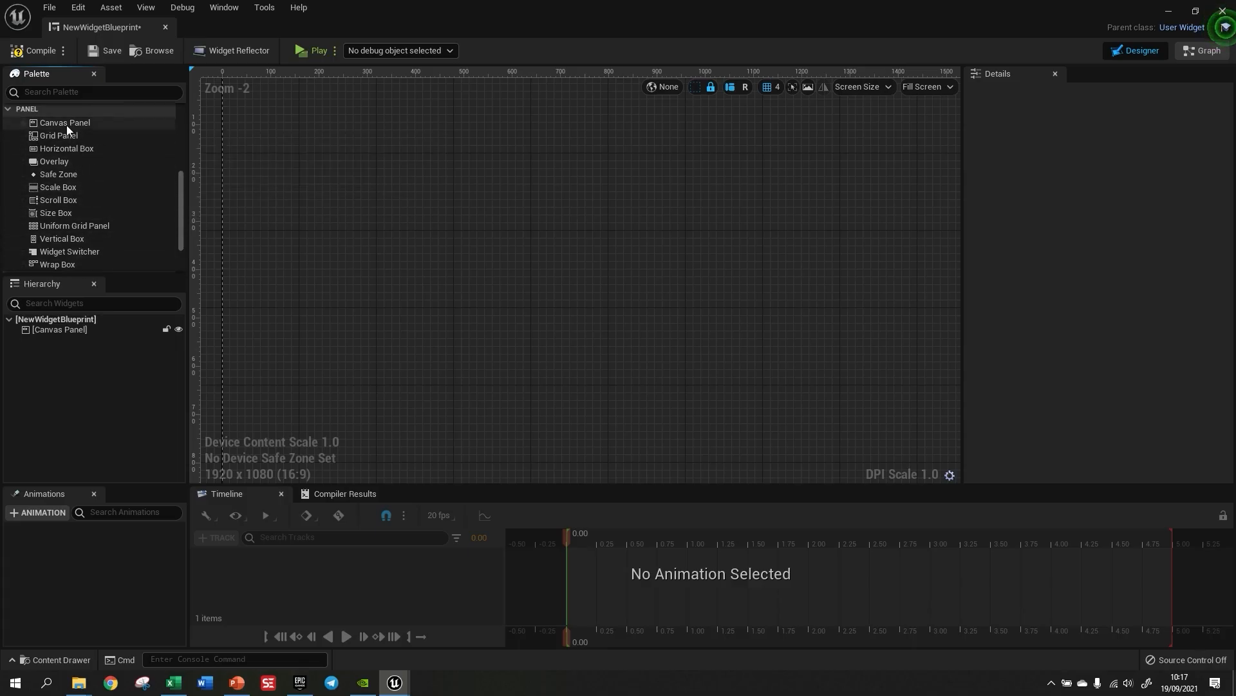
scroll(516, 339, down, 1)
scroll(512, 337, down, 1)
right_drag(516, 284, 489, 222)
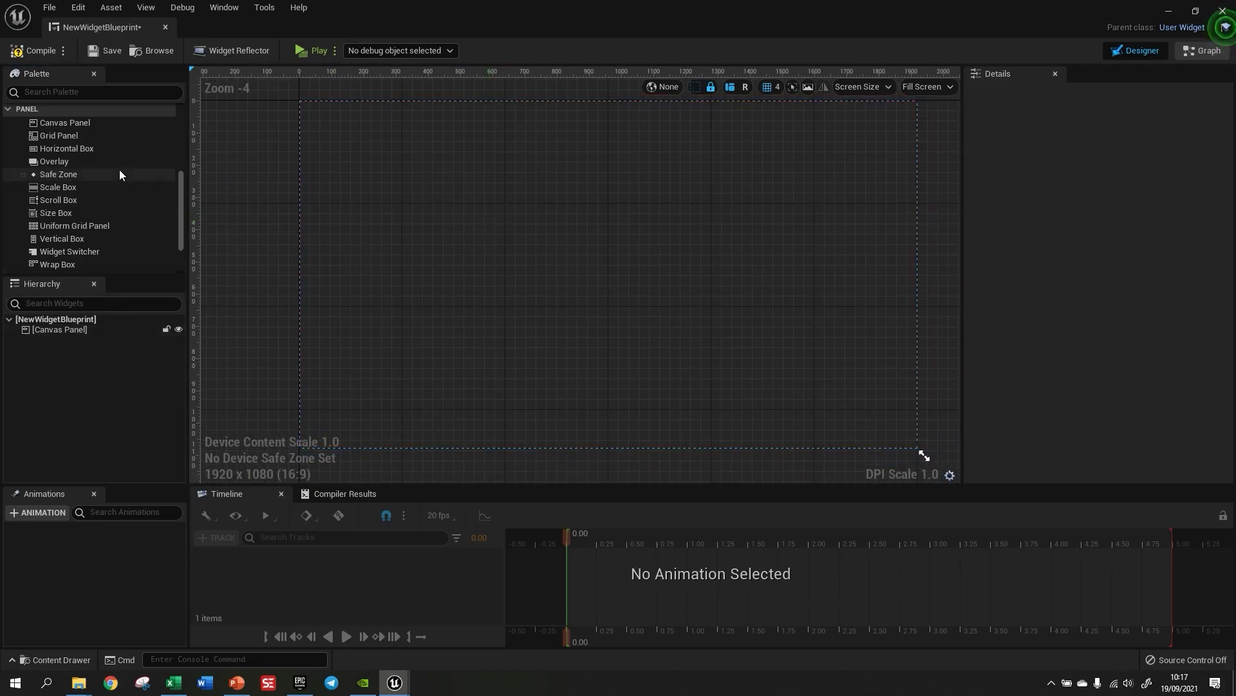
drag(71, 149, 876, 328)
drag(764, 286, 788, 169)
- Add a Vertical Box along the left side of the canvas, about 306 x 726 at about (76, 196)
drag(61, 239, 436, 113)
drag(360, 298, 309, 437)
drag(378, 380, 389, 343)
- Add a Grid Panel below the horizontal box, about 1352 x 626 at about (520, 420)
drag(59, 135, 719, 216)
drag(638, 304, 555, 323)
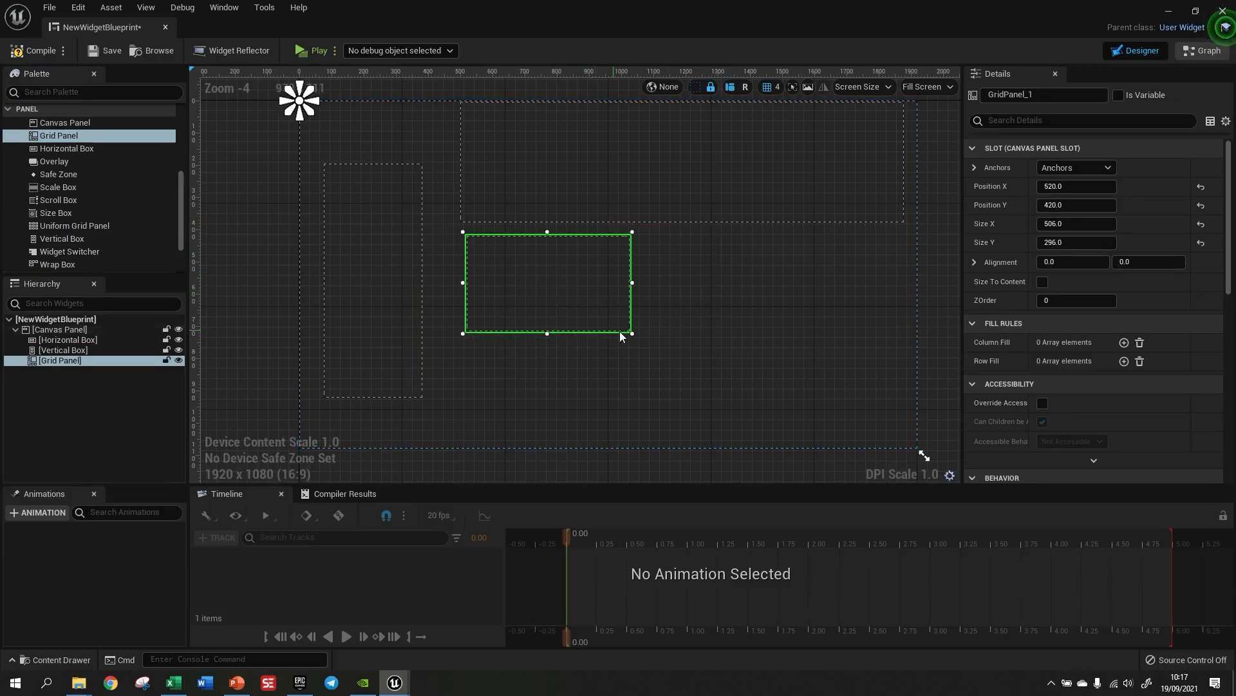
click(862, 401)
click(629, 331)
drag(630, 331, 907, 443)
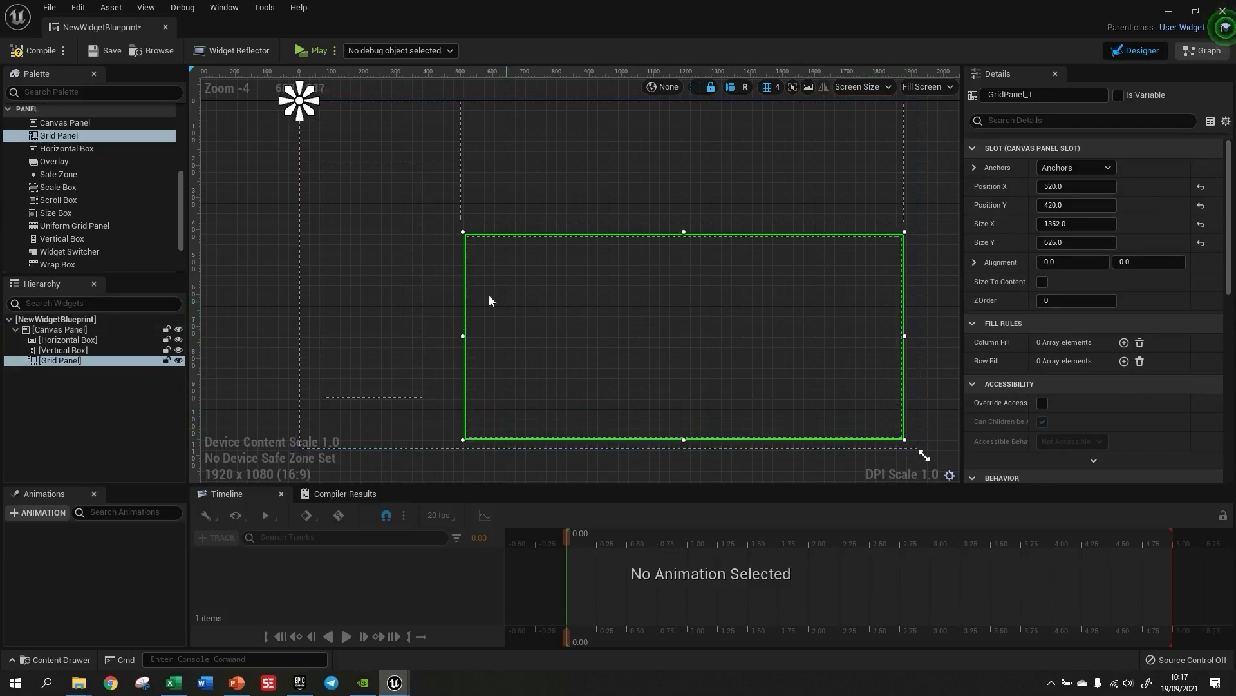
- Add a Border to the Vertical Box at the canvas's left side
click(395, 269)
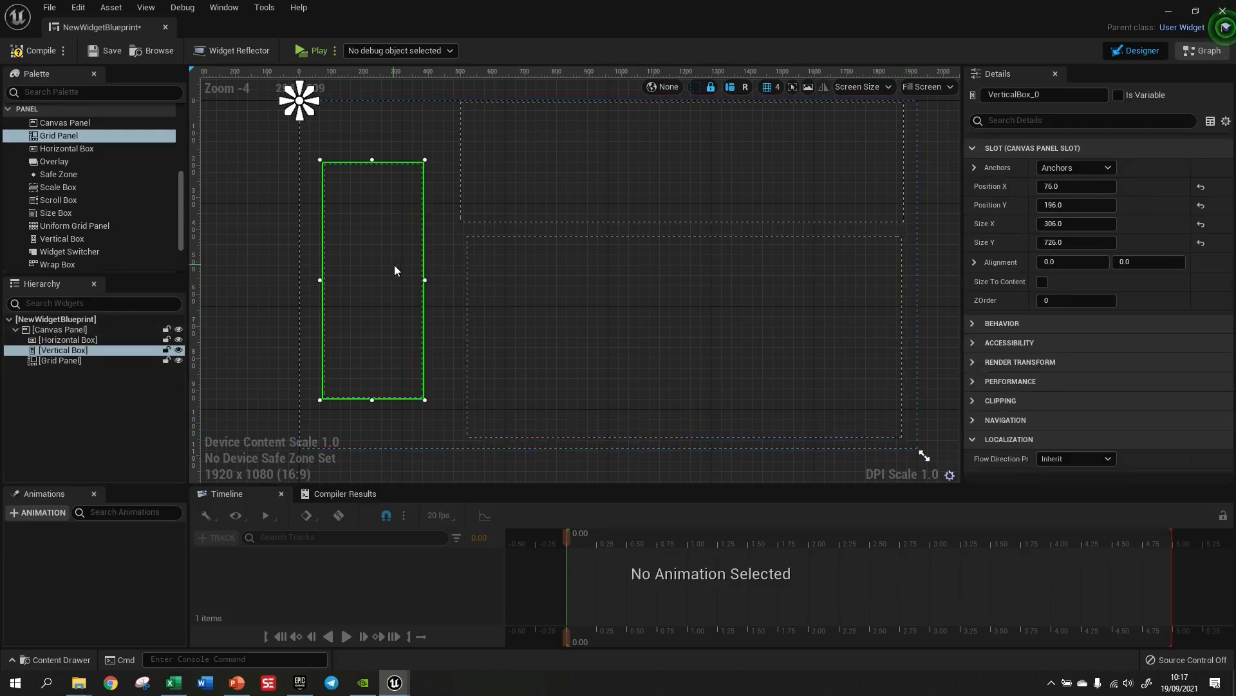
drag(179, 219, 166, 133)
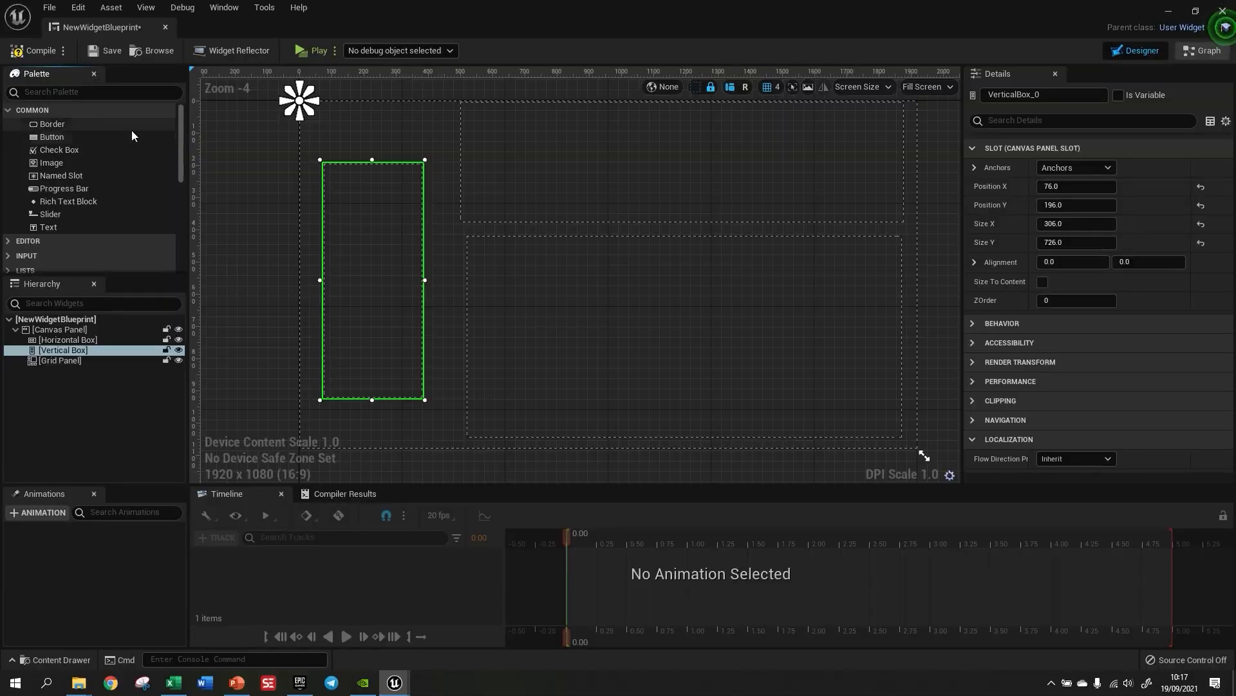
drag(34, 125, 362, 251)
scroll(348, 171, up, 9)
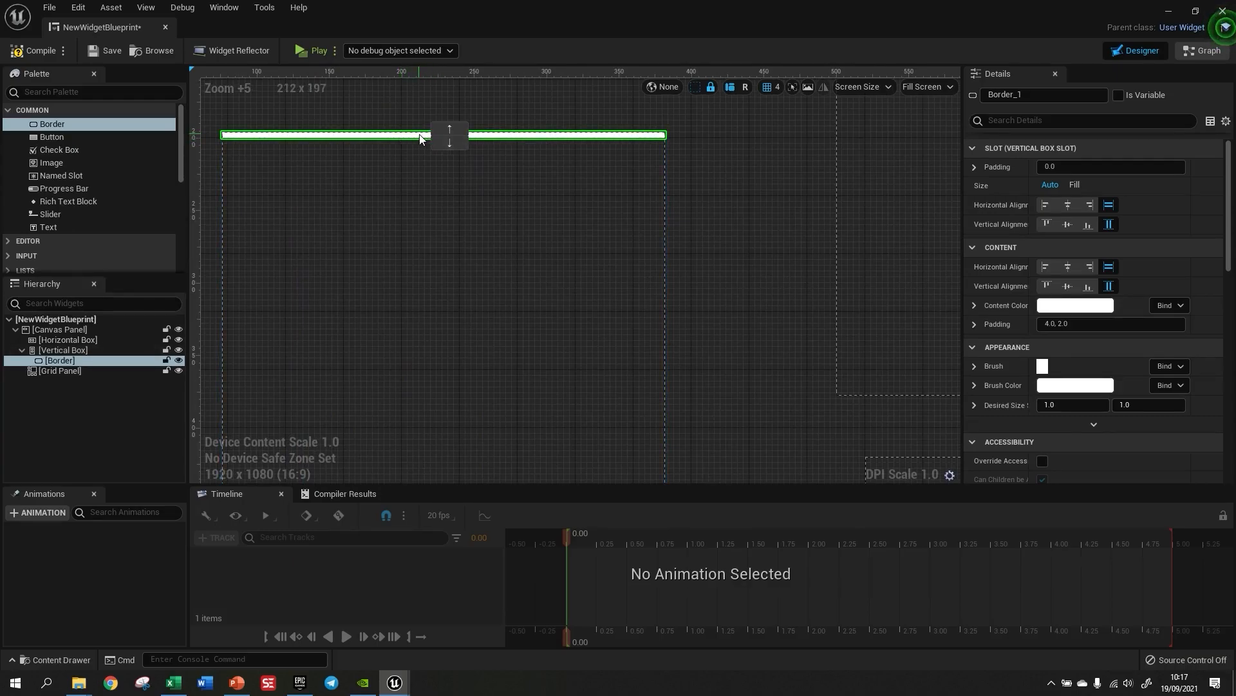
scroll(619, 189, down, 3)
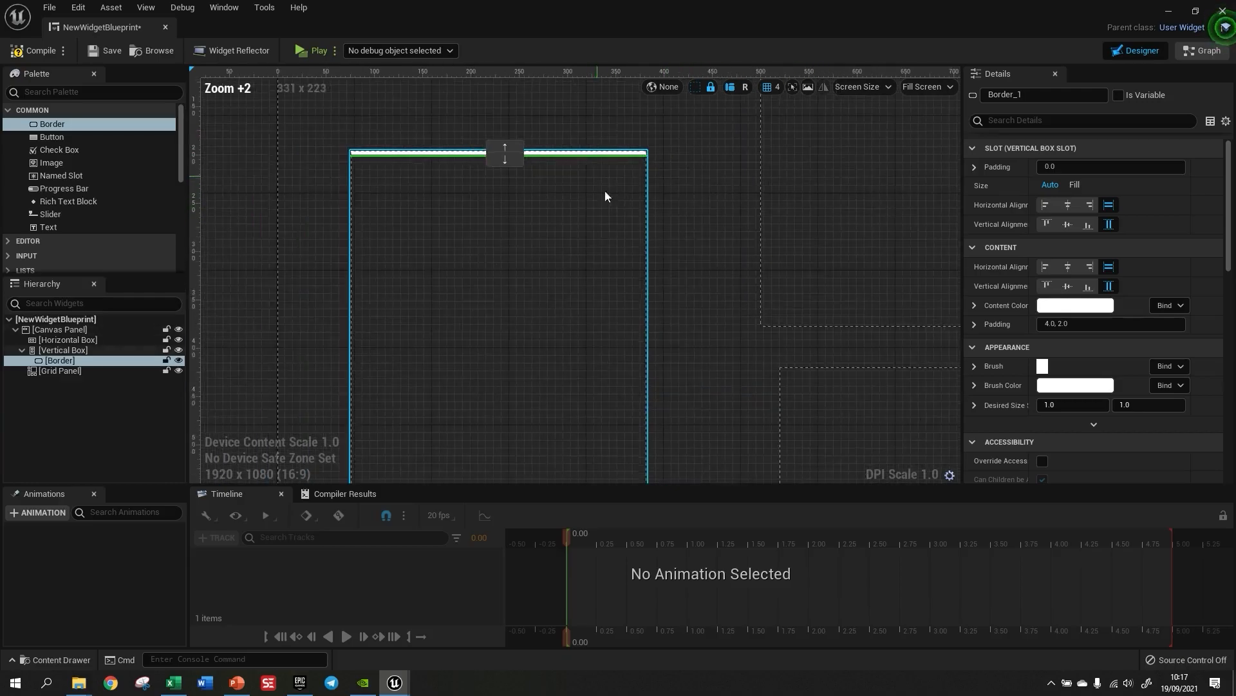
- Try the center, right and left horizontal alignments on the border, and return it to fill alignment
click(1067, 205)
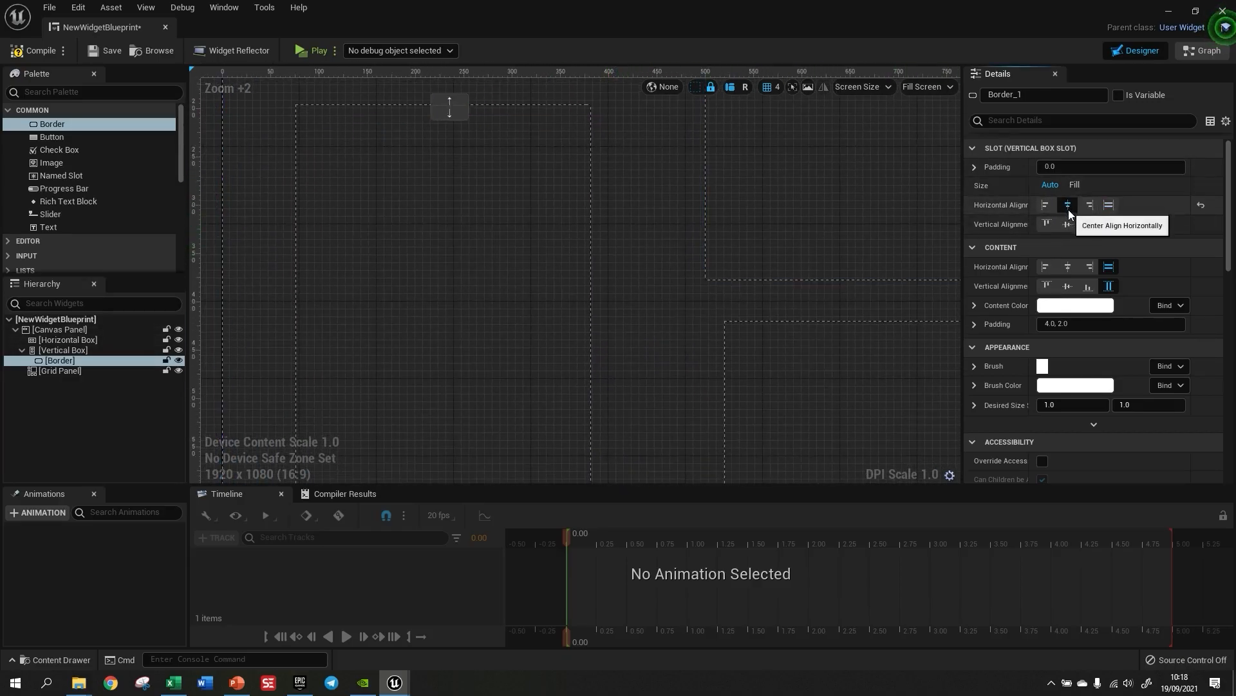
click(1108, 204)
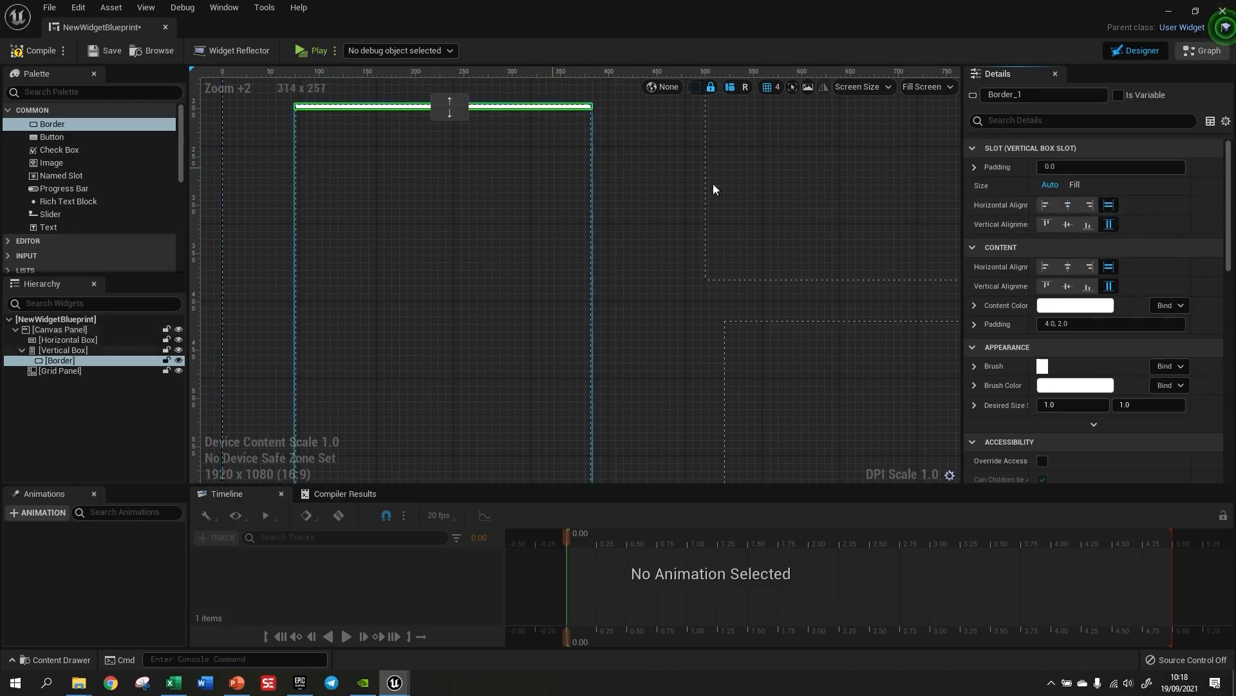
drag(1029, 206, 1054, 207)
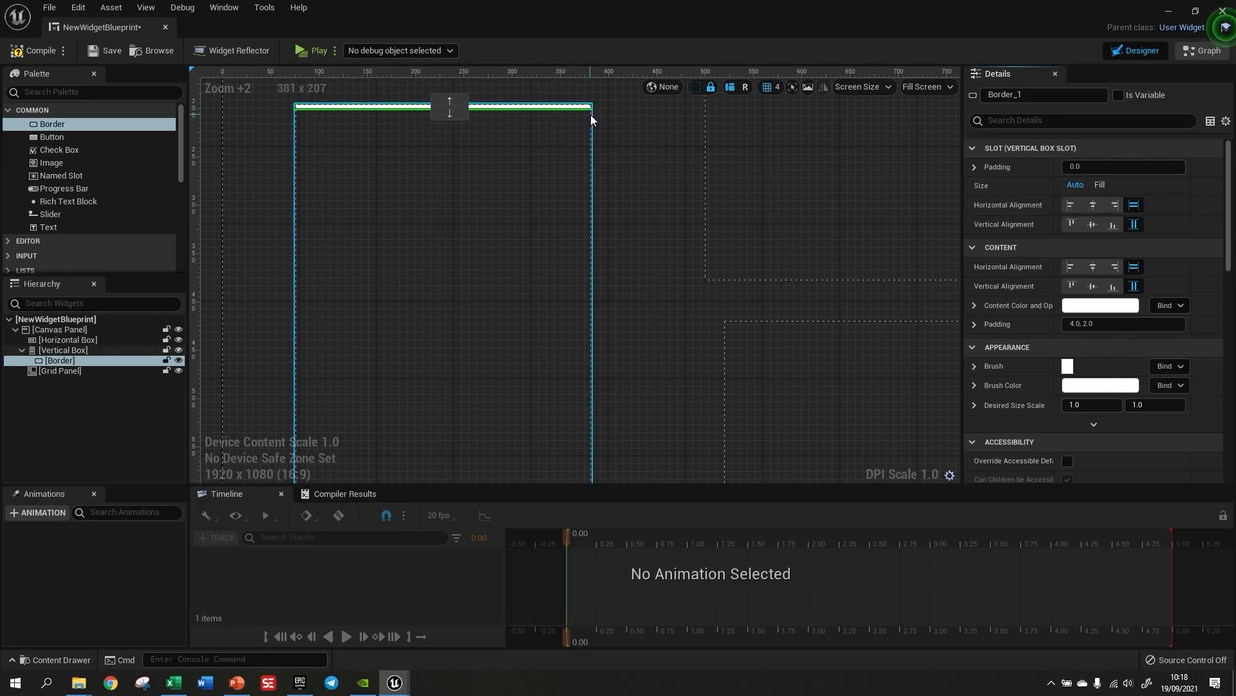
click(1113, 207)
click(1072, 205)
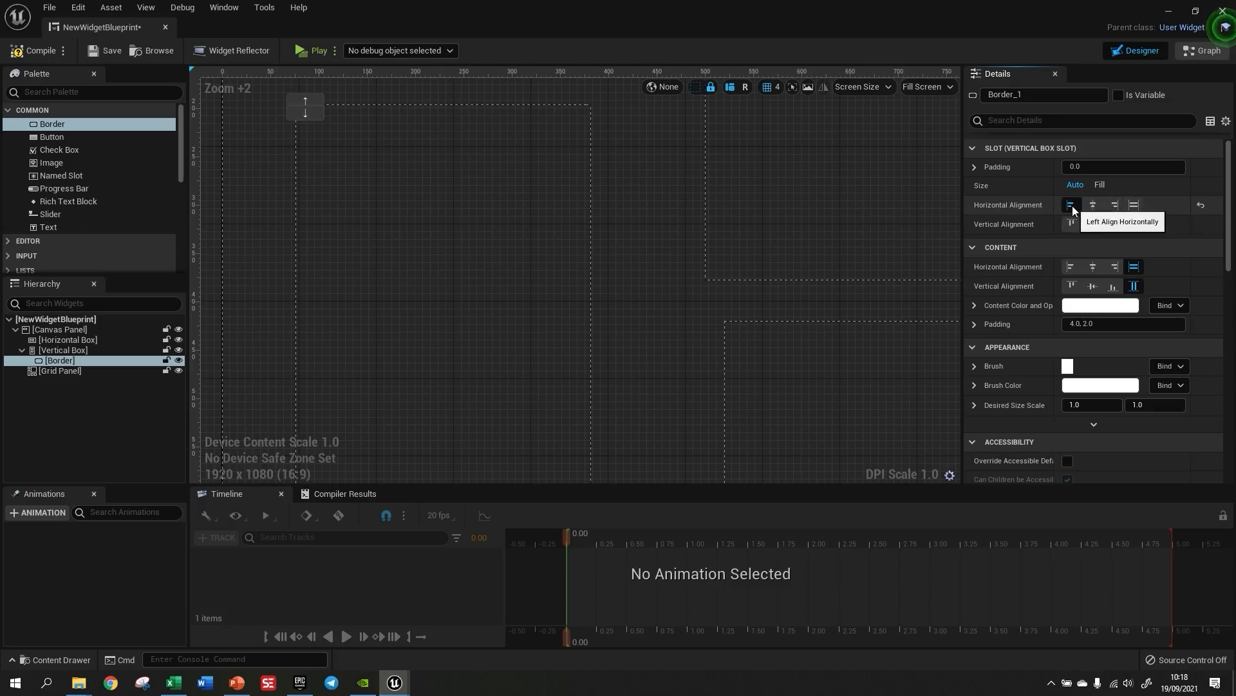
click(1091, 207)
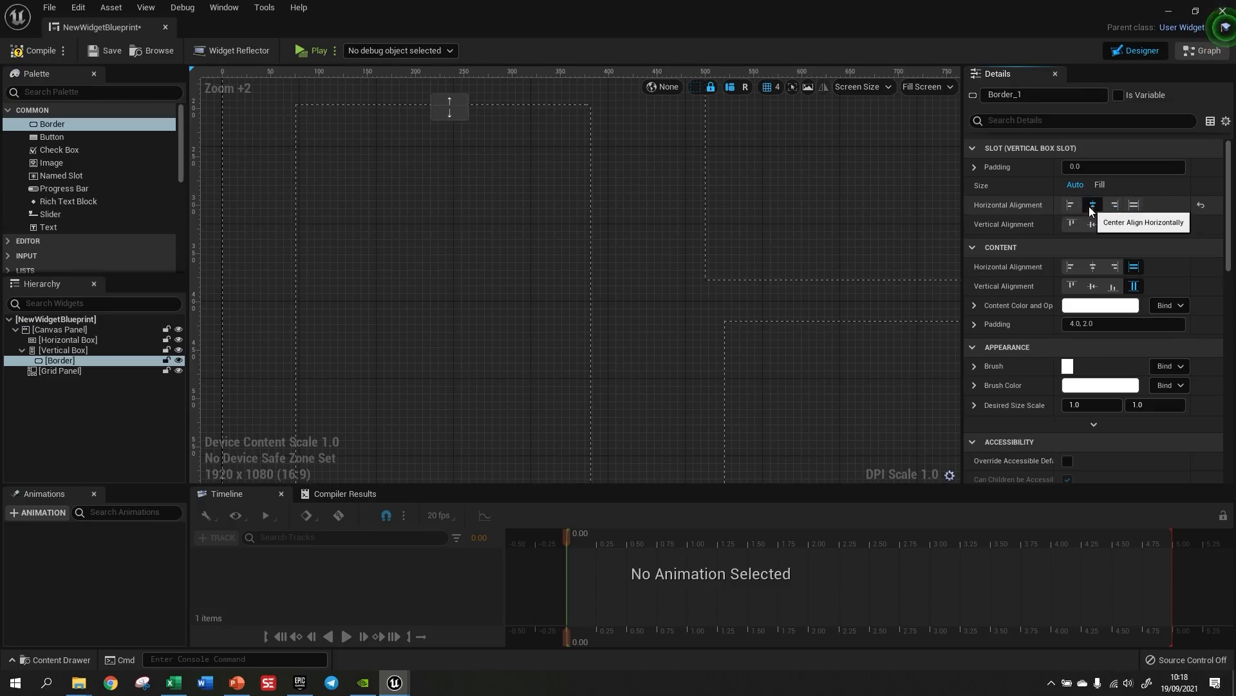
click(1137, 206)
- Add a second Border to the Vertical Box and set its slot size to Fill
drag(52, 127, 438, 279)
scroll(489, 129, up, 7)
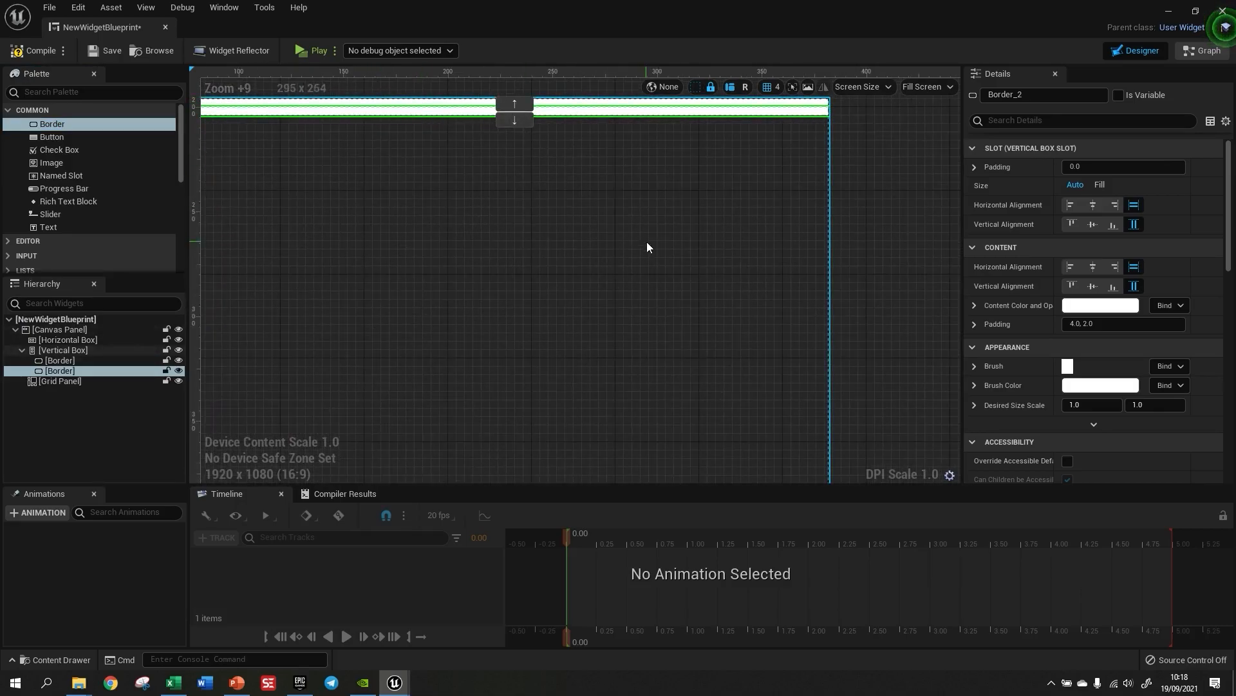
scroll(646, 242, down, 3)
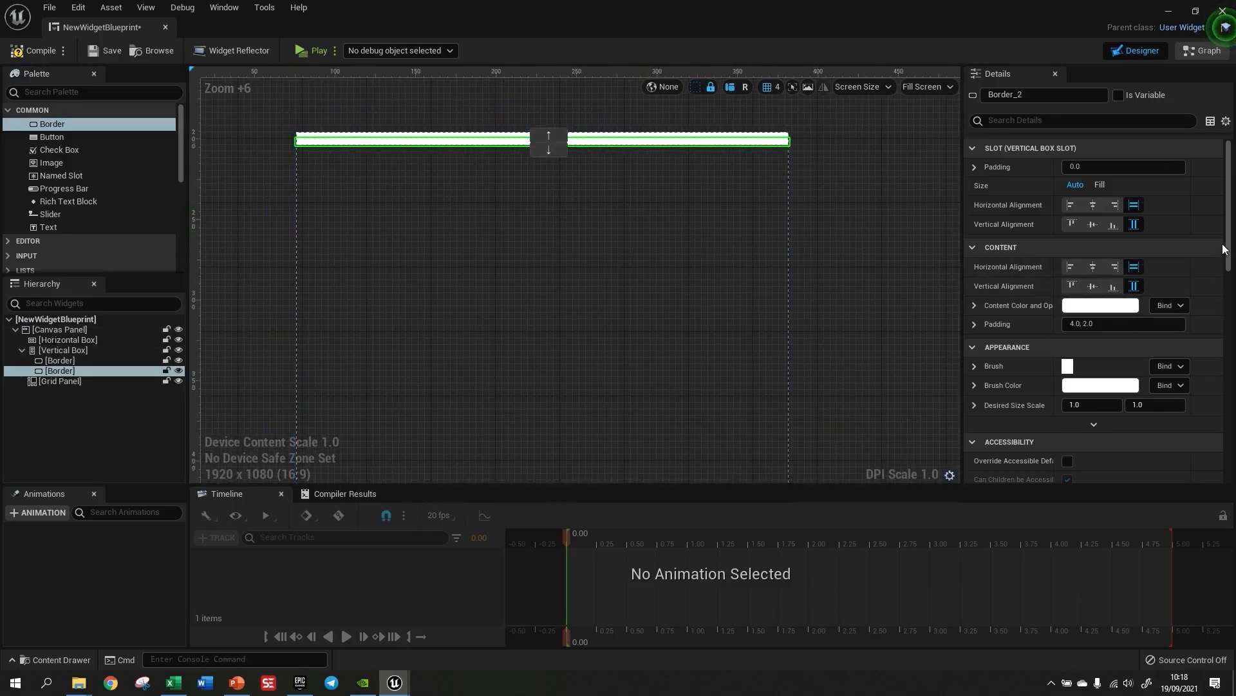
drag(1231, 243, 1231, 186)
click(975, 168)
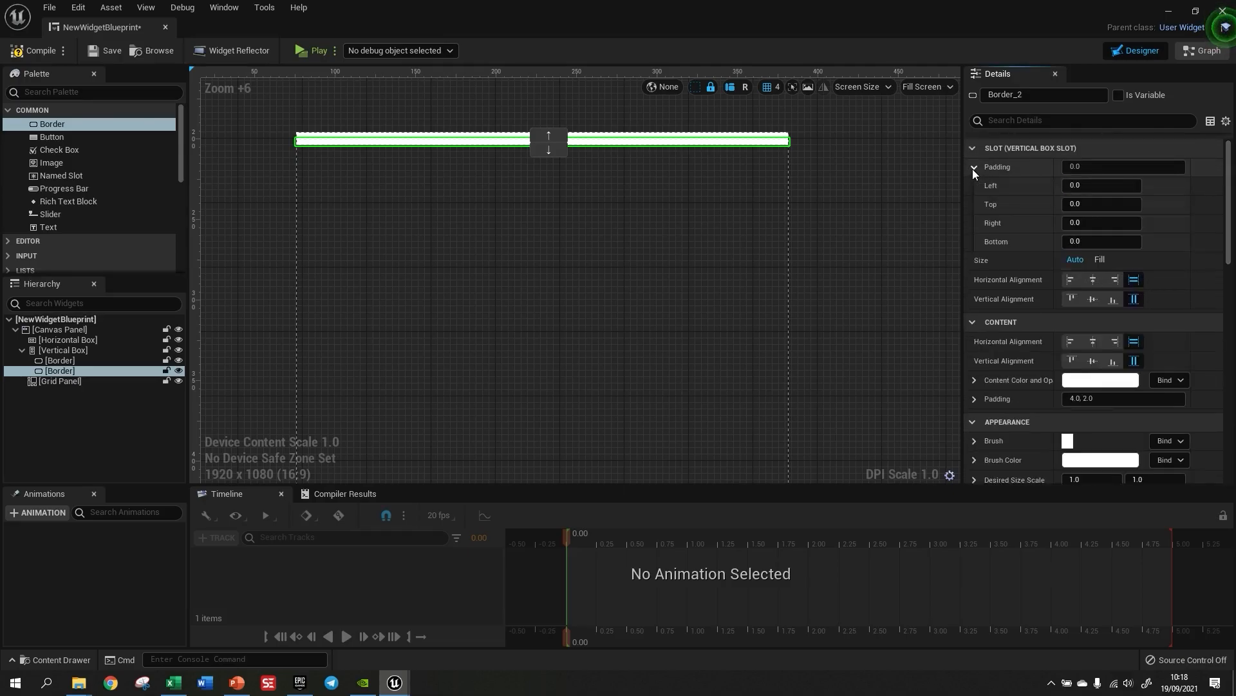
click(973, 168)
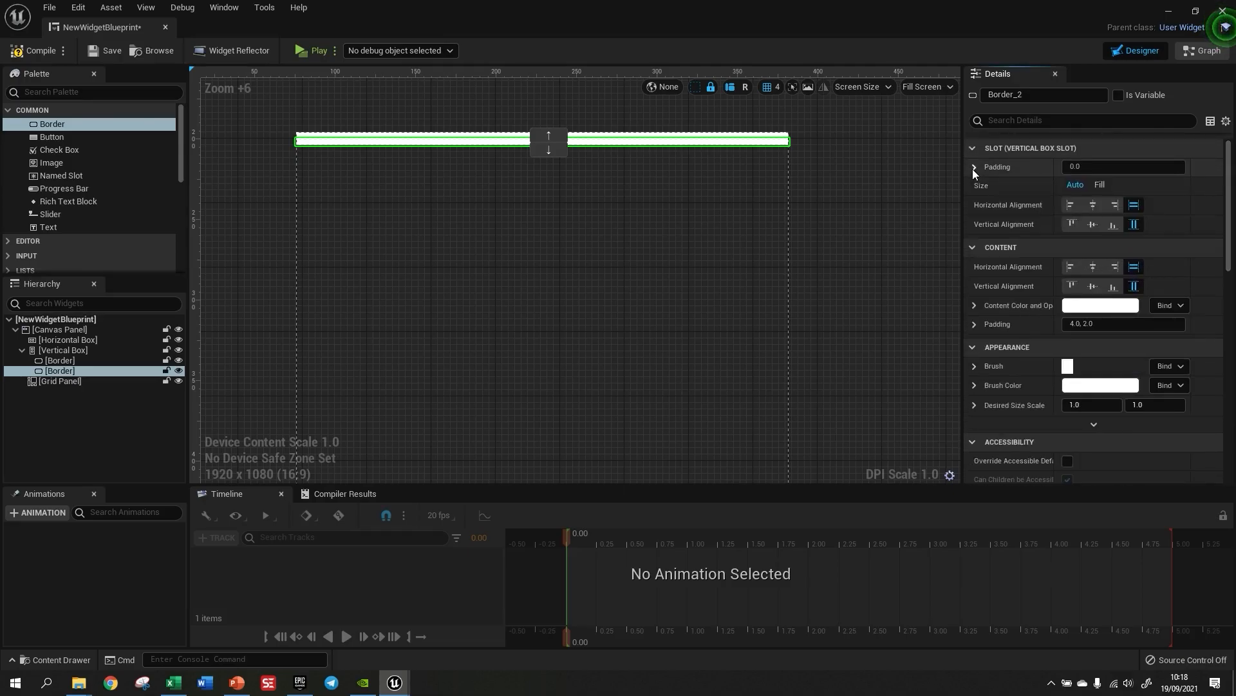
click(1100, 185)
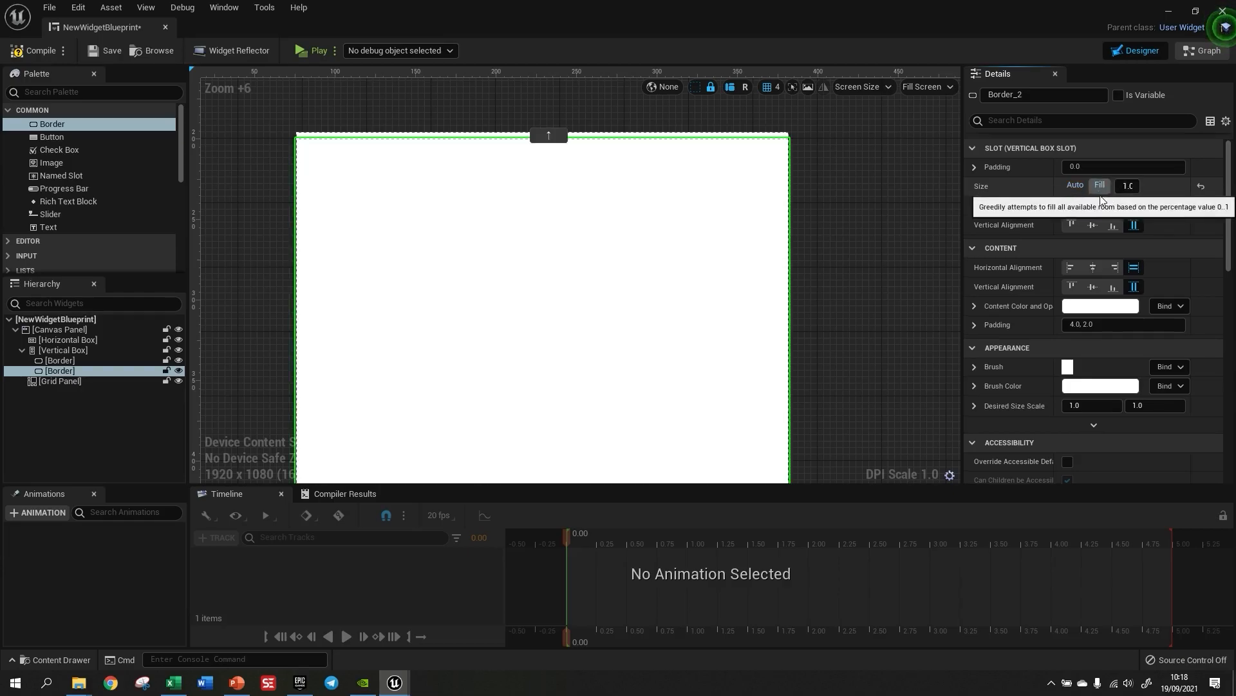
scroll(672, 205, down, 6)
scroll(672, 208, up, 8)
- Set the slot size of the Vertical Box's first border to Fill
click(689, 172)
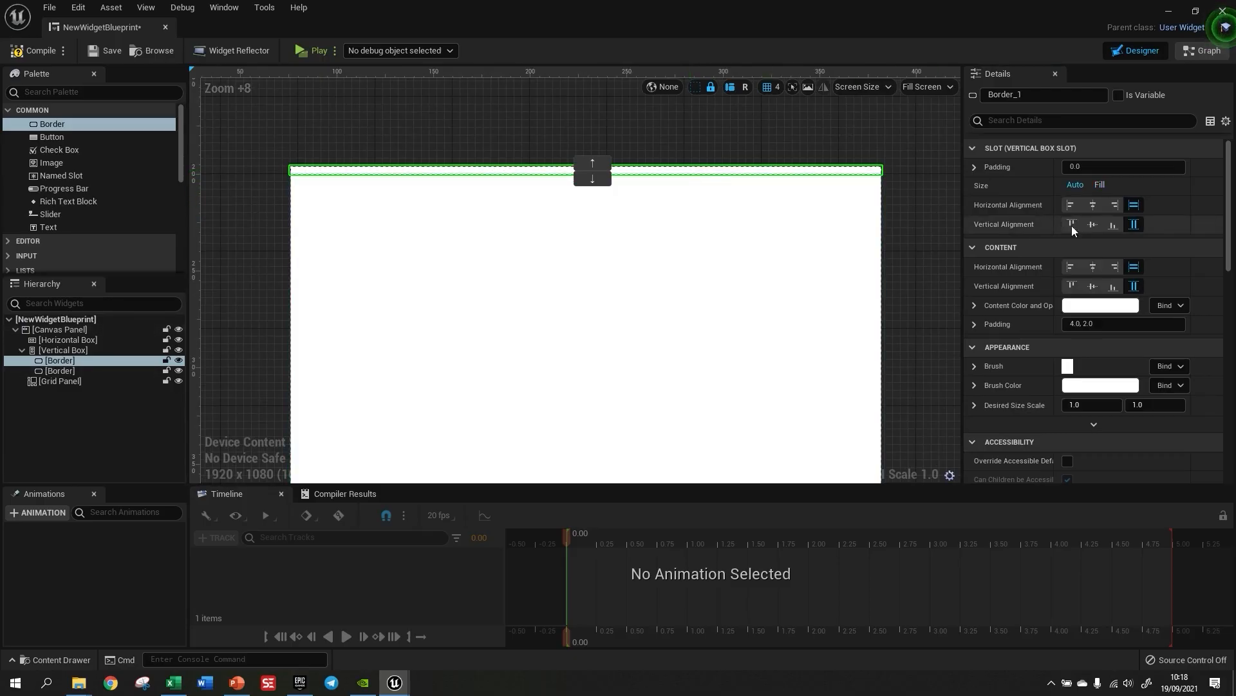
click(1100, 185)
scroll(599, 233, down, 15)
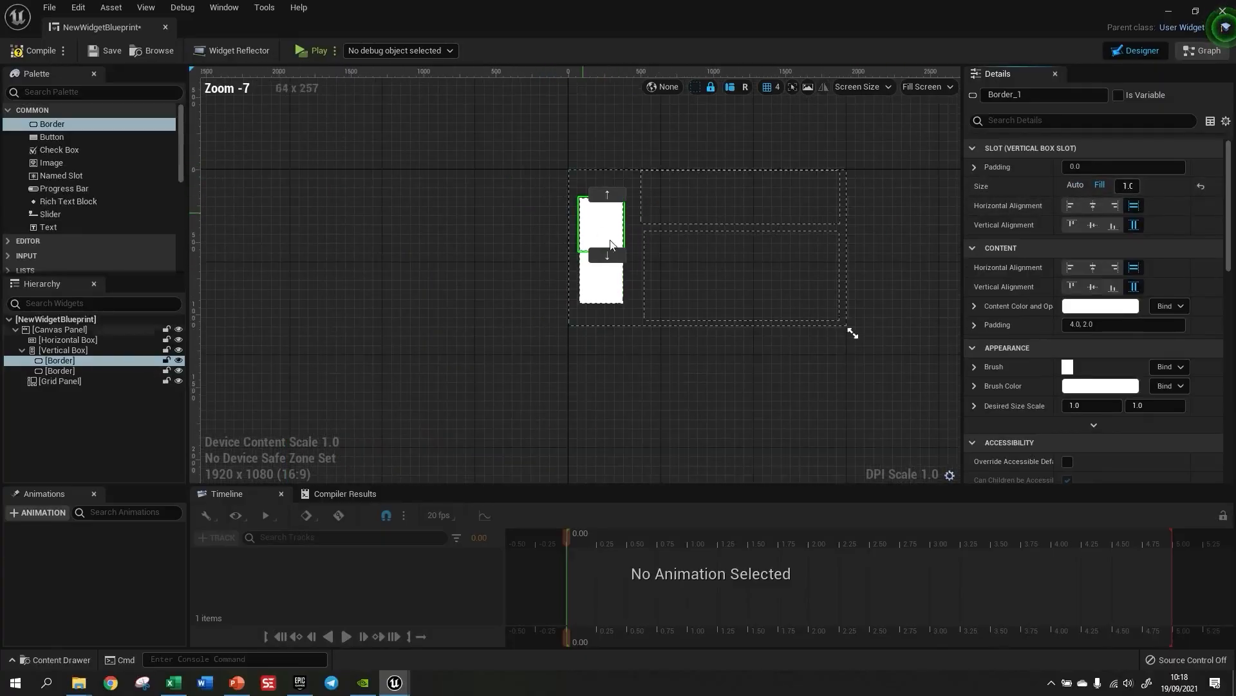
scroll(599, 234, up, 6)
scroll(607, 296, down, 2)
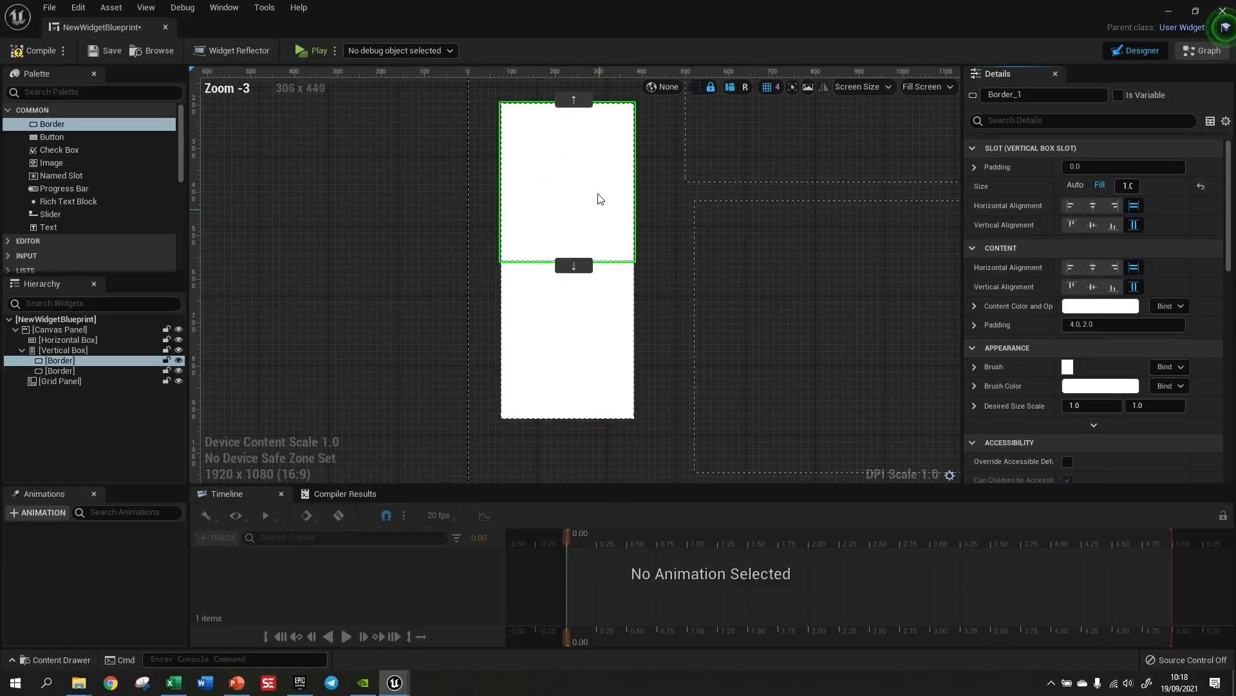
- Compare the upper and lower borders in the Vertical Box by selecting each in turn
click(582, 309)
click(586, 211)
click(583, 309)
click(603, 197)
click(586, 316)
click(593, 209)
click(584, 324)
click(590, 209)
click(586, 320)
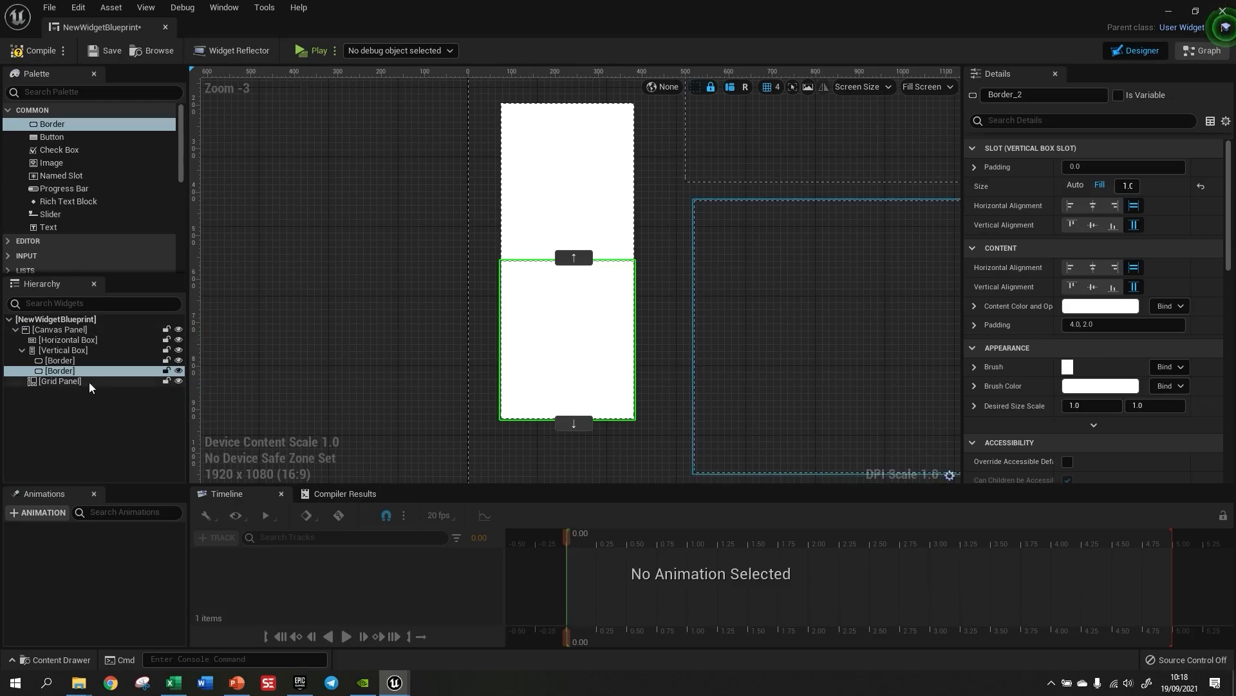
- Add a third Border to the Vertical Box and set its slot size to Fill
click(94, 373)
drag(94, 380, 338, 409)
drag(233, 390, 84, 372)
drag(62, 125, 75, 372)
click(572, 265)
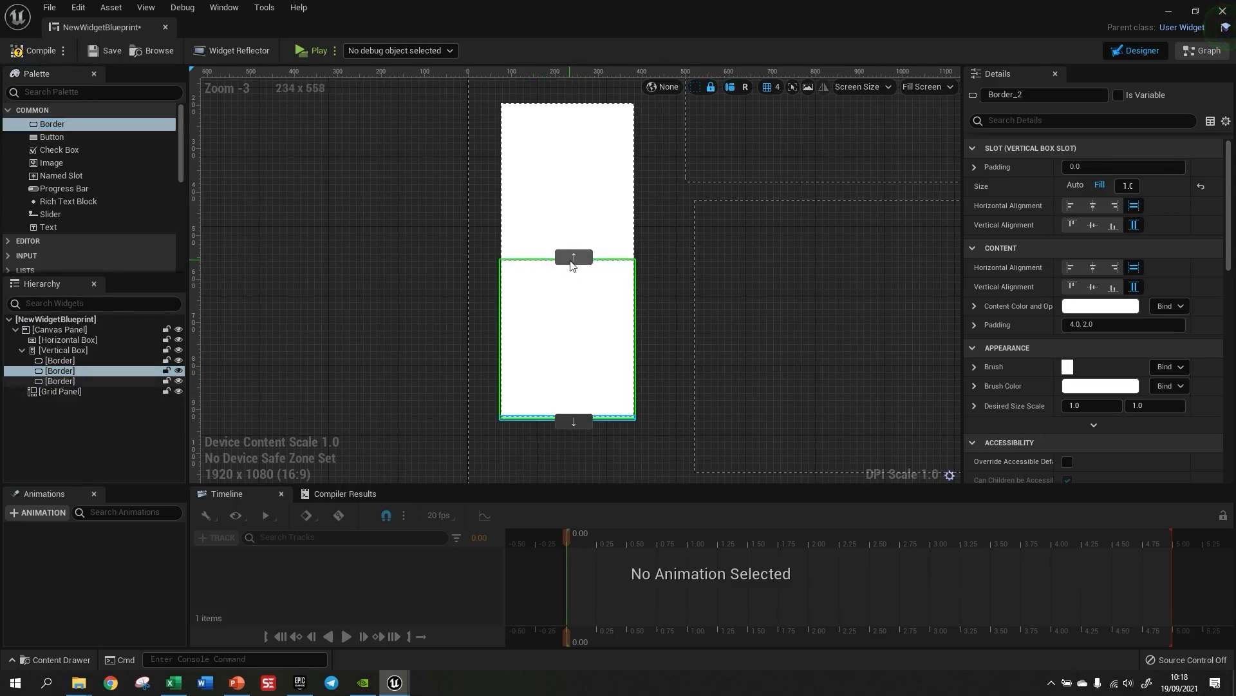
click(63, 391)
click(64, 380)
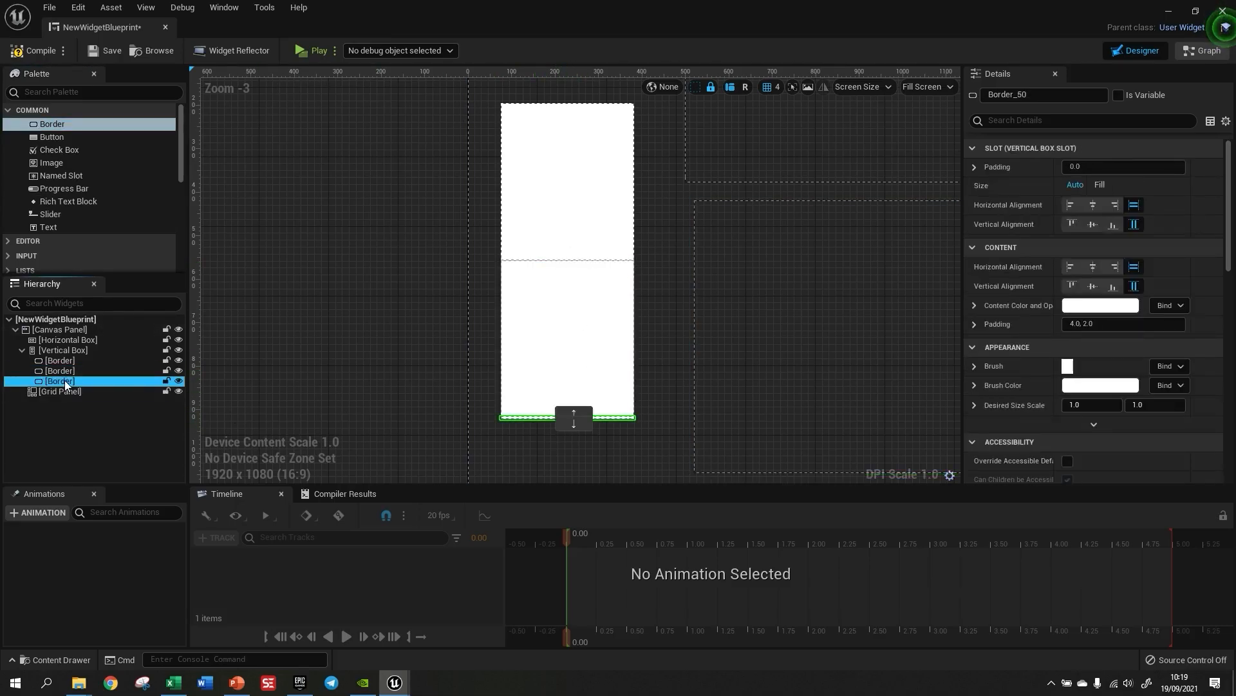
click(1100, 185)
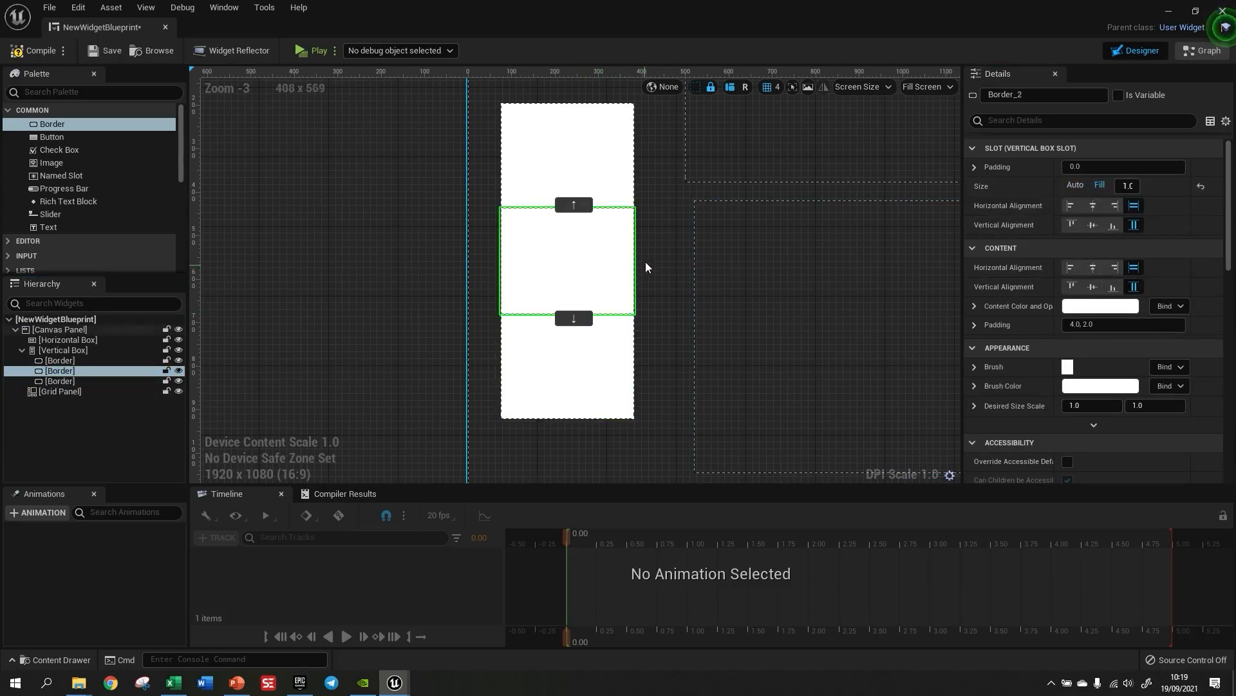
- Set the middle border's content color to pink, Hex sRGB FF44DD
click(583, 193)
click(578, 262)
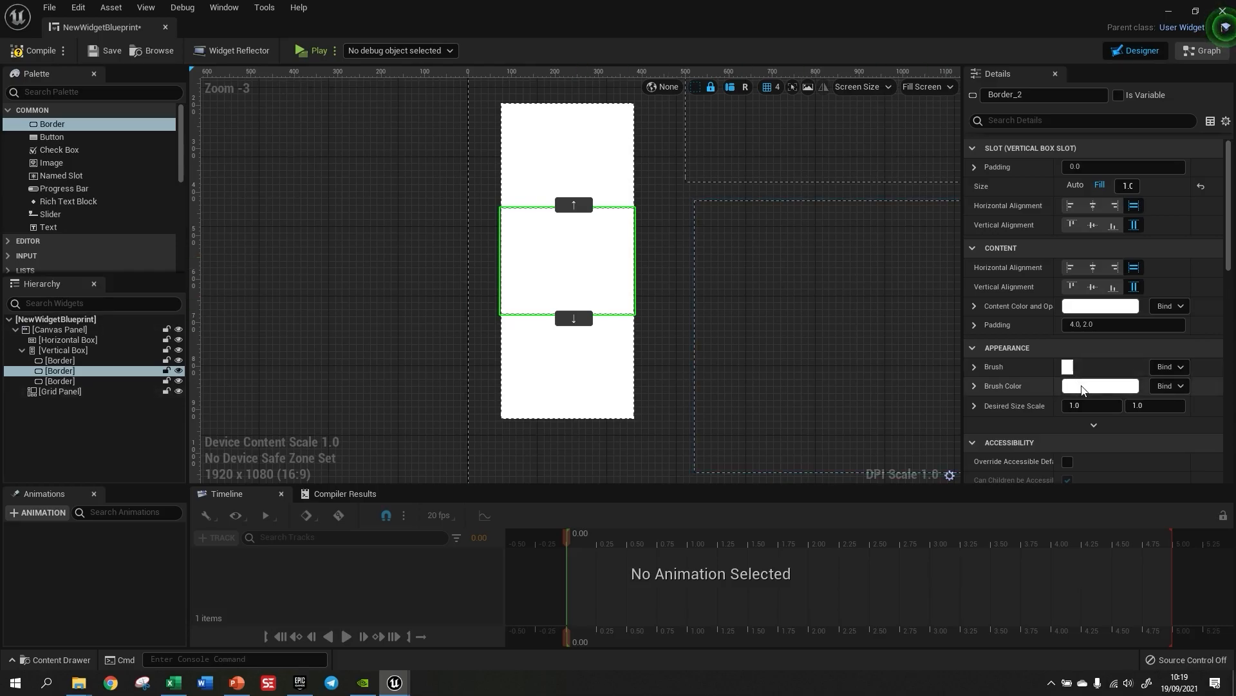
click(1087, 308)
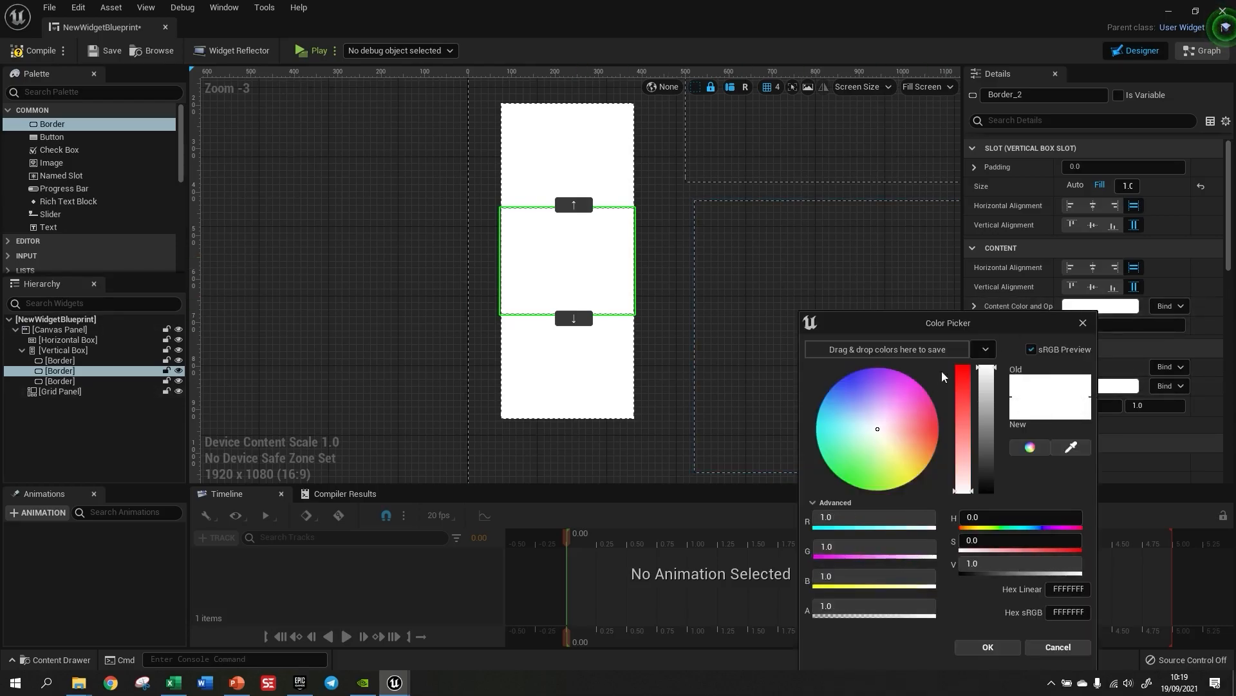
click(912, 400)
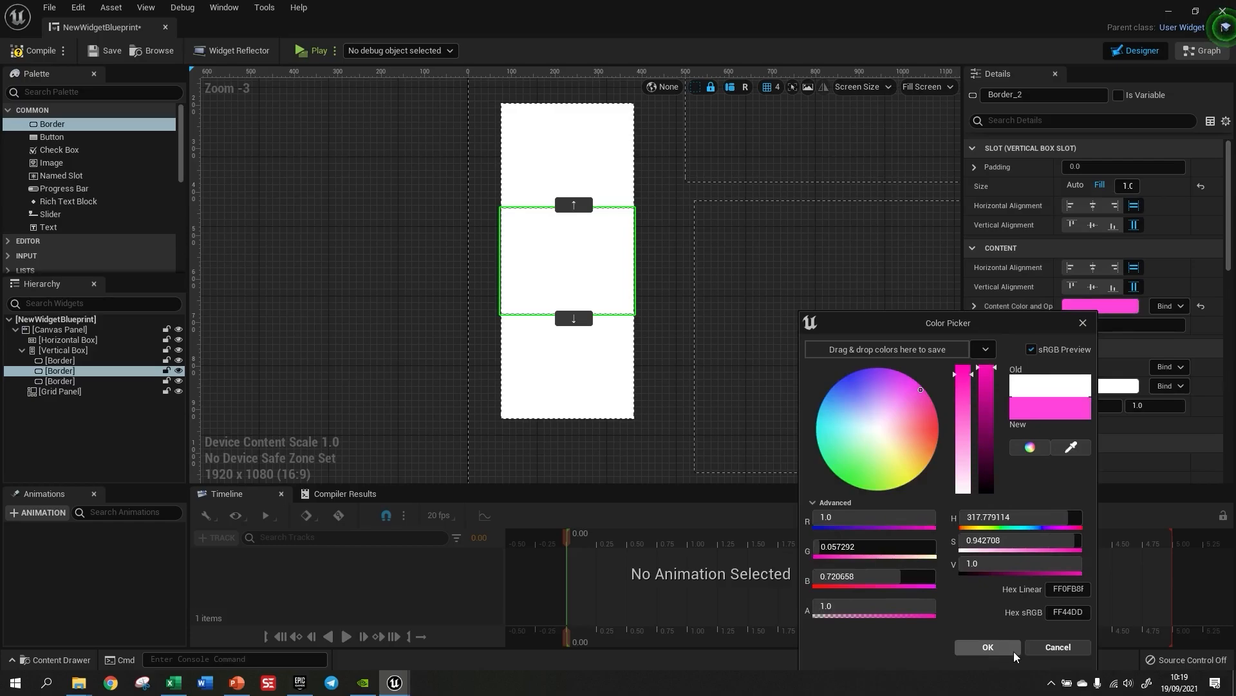
click(987, 647)
click(975, 307)
click(975, 307)
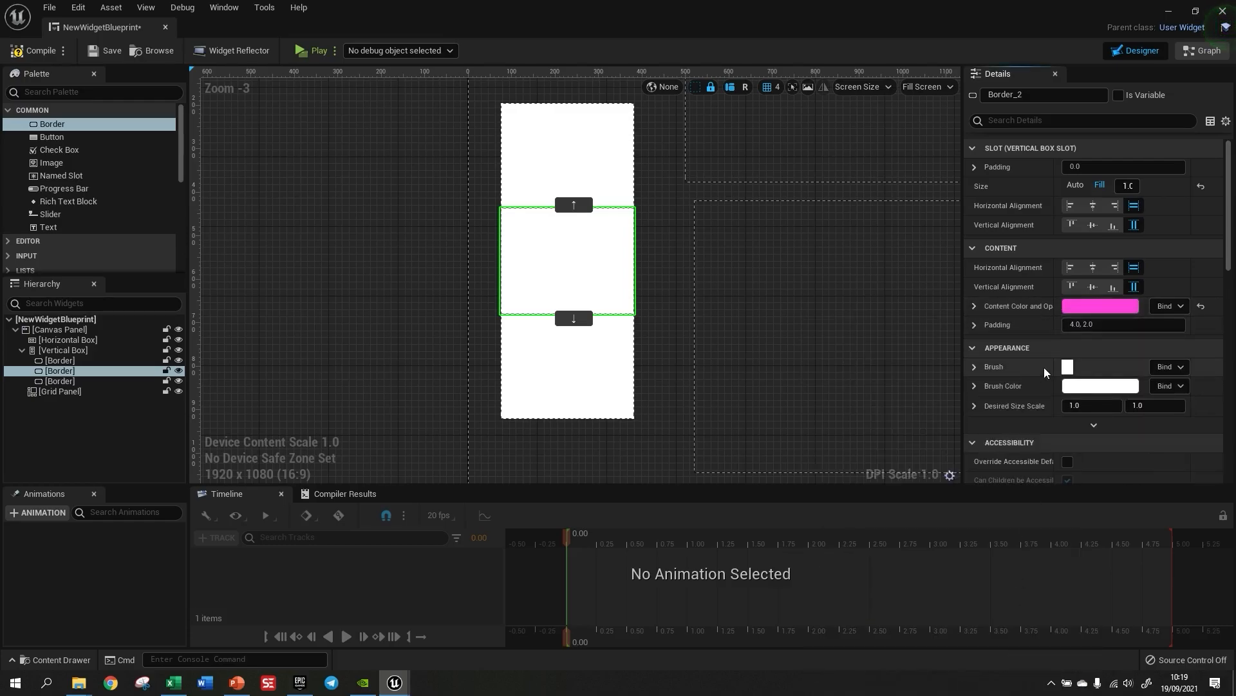
- Set the middle border's brush color to pink, about R 1.0, G 0.05, B 0.41
click(1085, 386)
drag(918, 431, 955, 408)
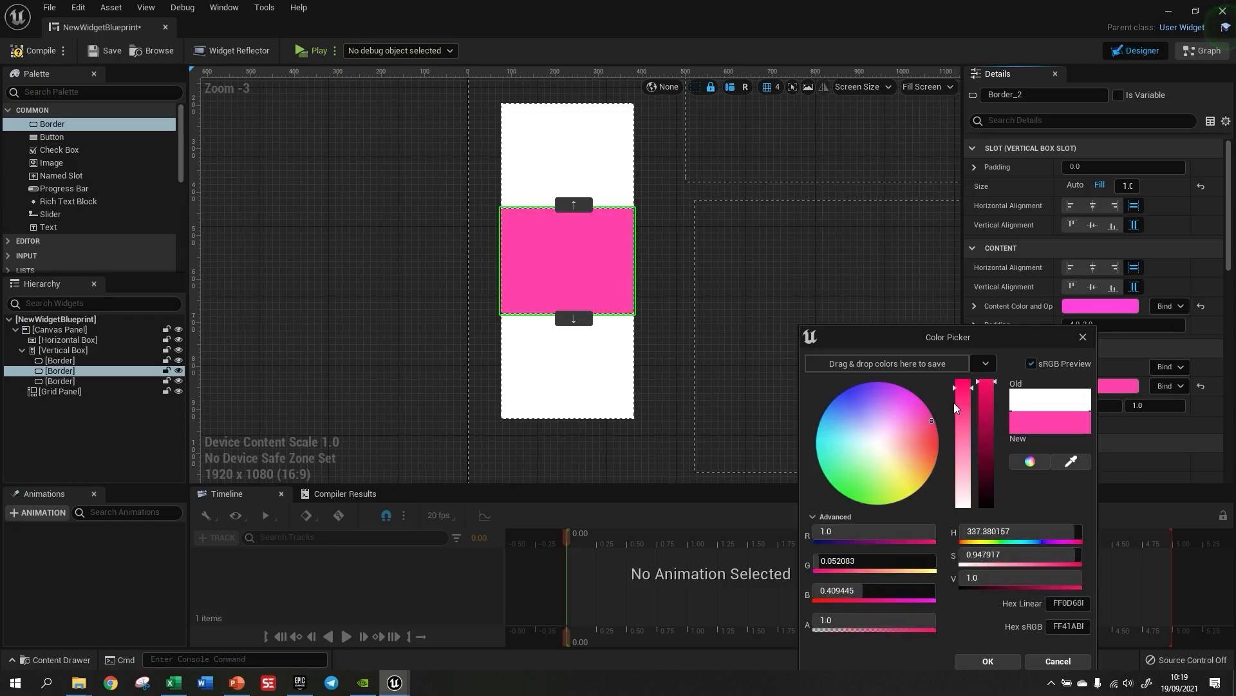
click(984, 664)
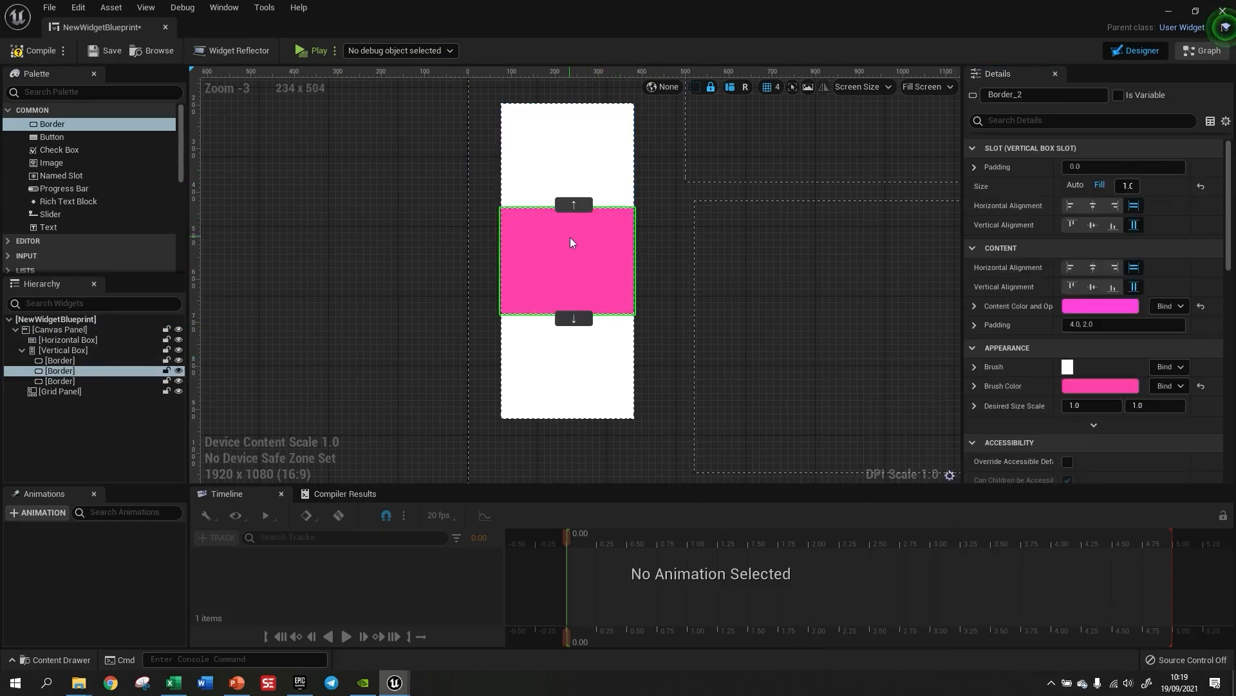
- Move the pink border up and down through the Vertical Box's order, returning it to the middle
click(573, 319)
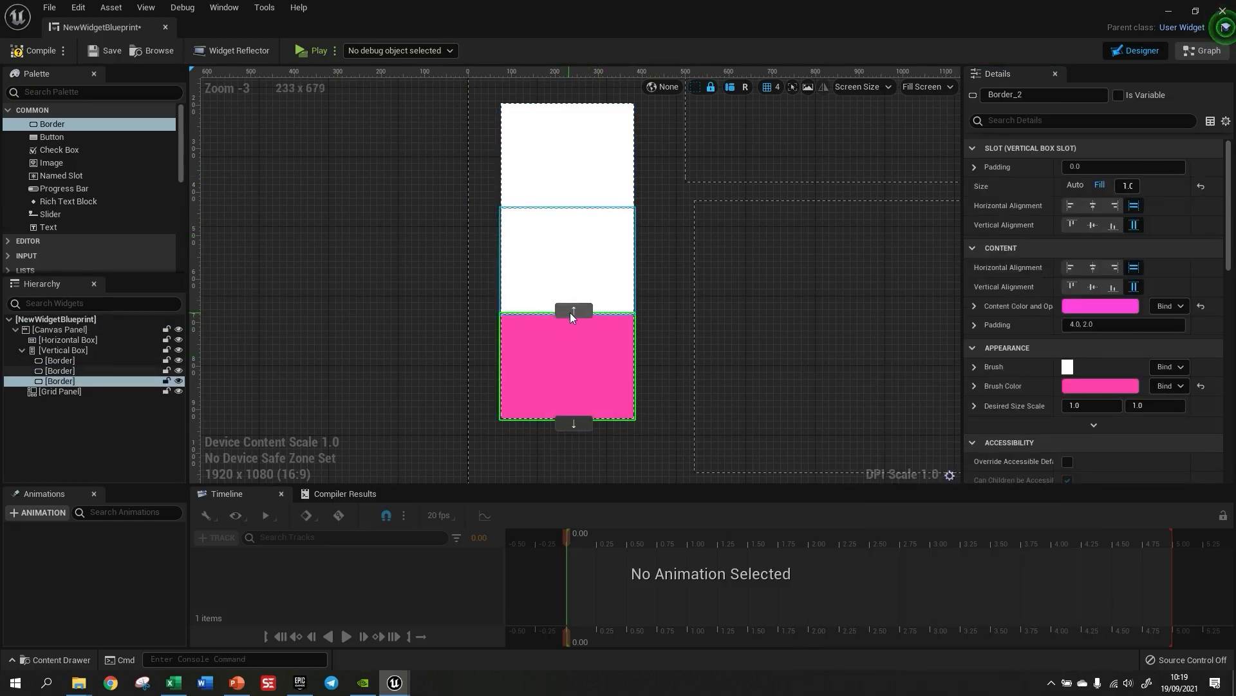
click(572, 311)
click(573, 206)
click(574, 214)
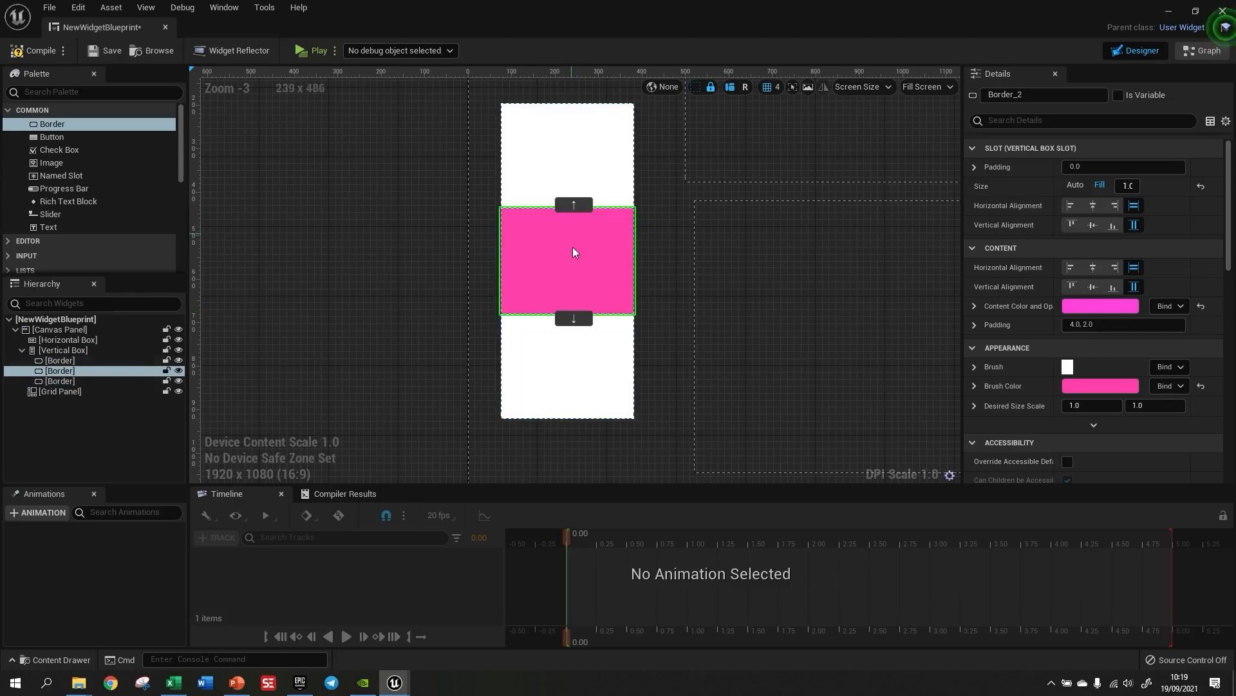
click(569, 319)
click(573, 308)
- Move all three borders from the Vertical Box into the Horizontal Box
right_drag(679, 331, 476, 364)
scroll(443, 303, down, 2)
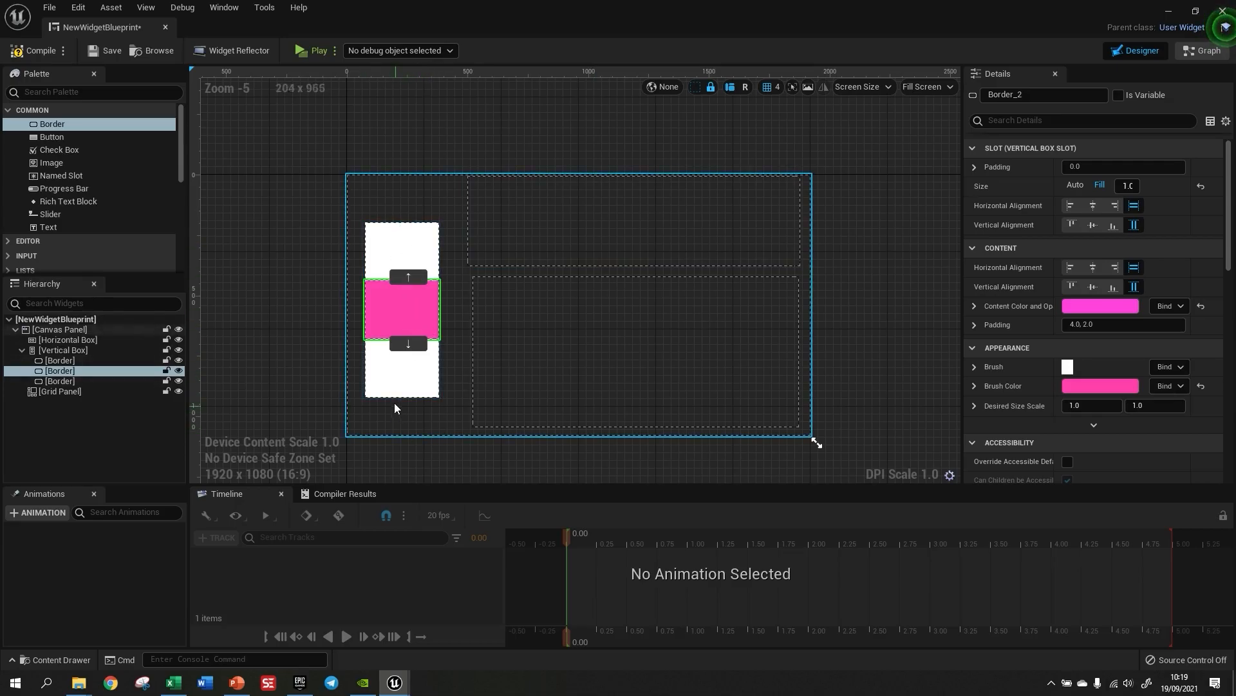
scroll(368, 317, up, 1)
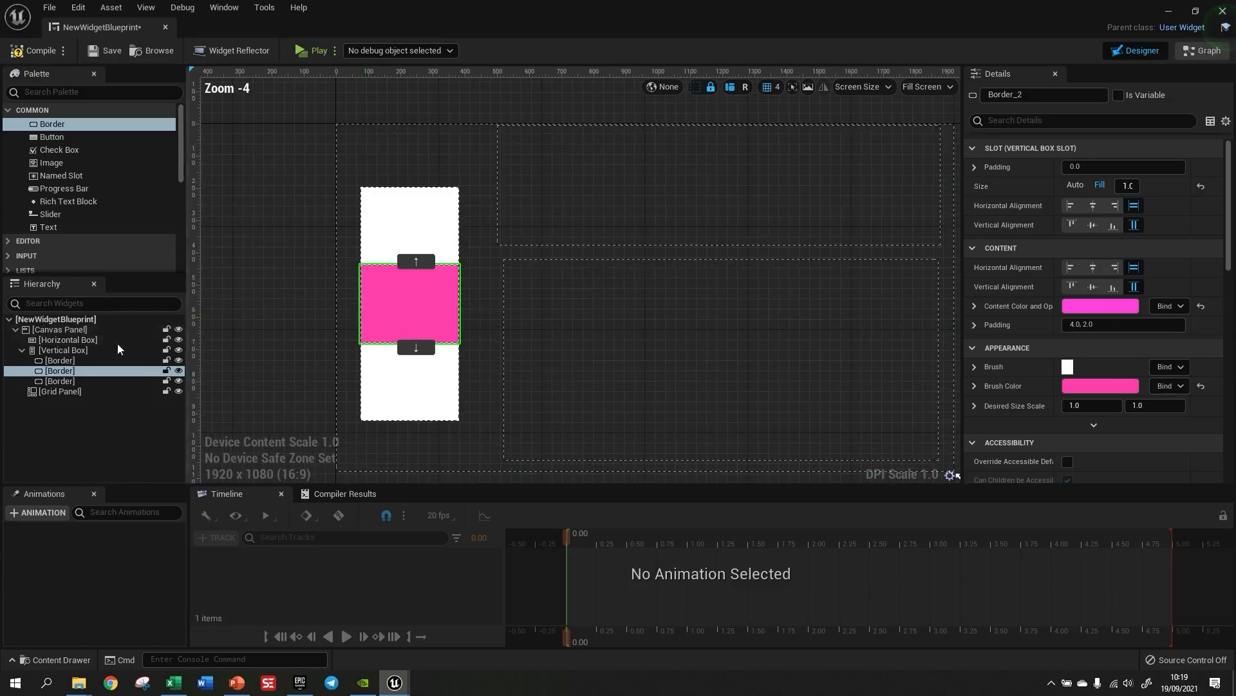
click(60, 360)
mouse_move(61, 360)
mouse_down()
mouse_move(71, 338)
mouse_move(60, 381)
mouse_move(69, 340)
mouse_up()
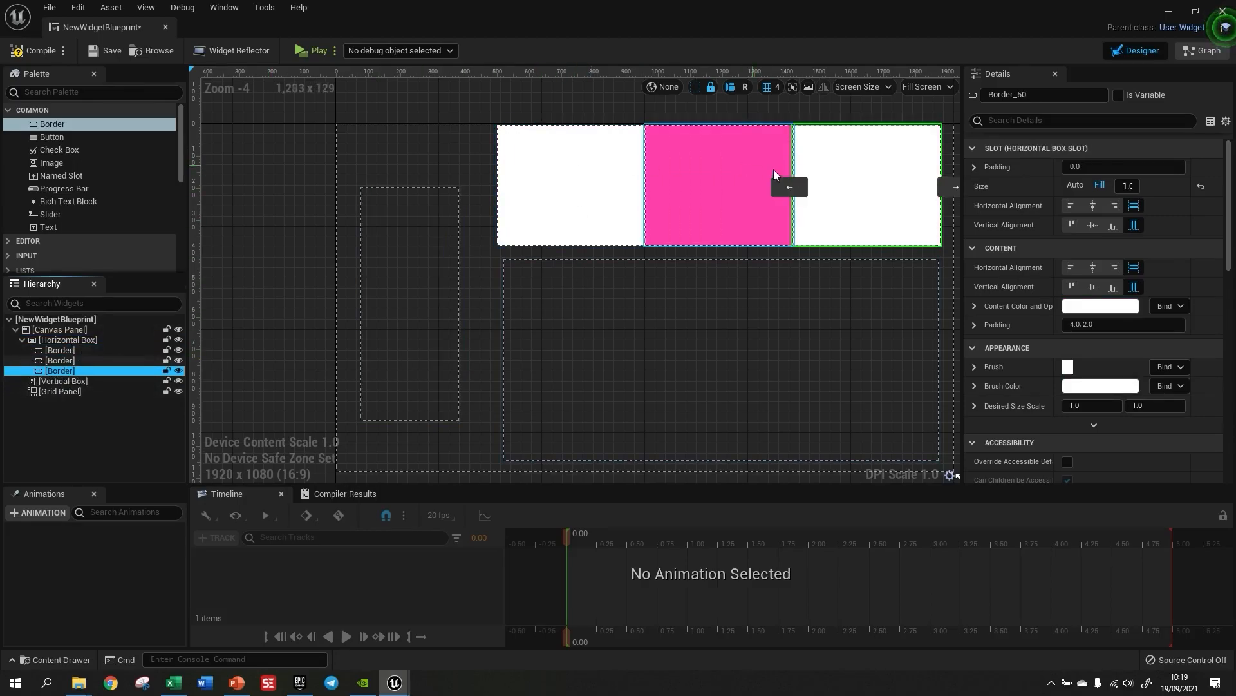
- Shift the last border to the front of the Horizontal Box's order and return it to the end
click(791, 189)
click(643, 188)
click(646, 190)
click(794, 188)
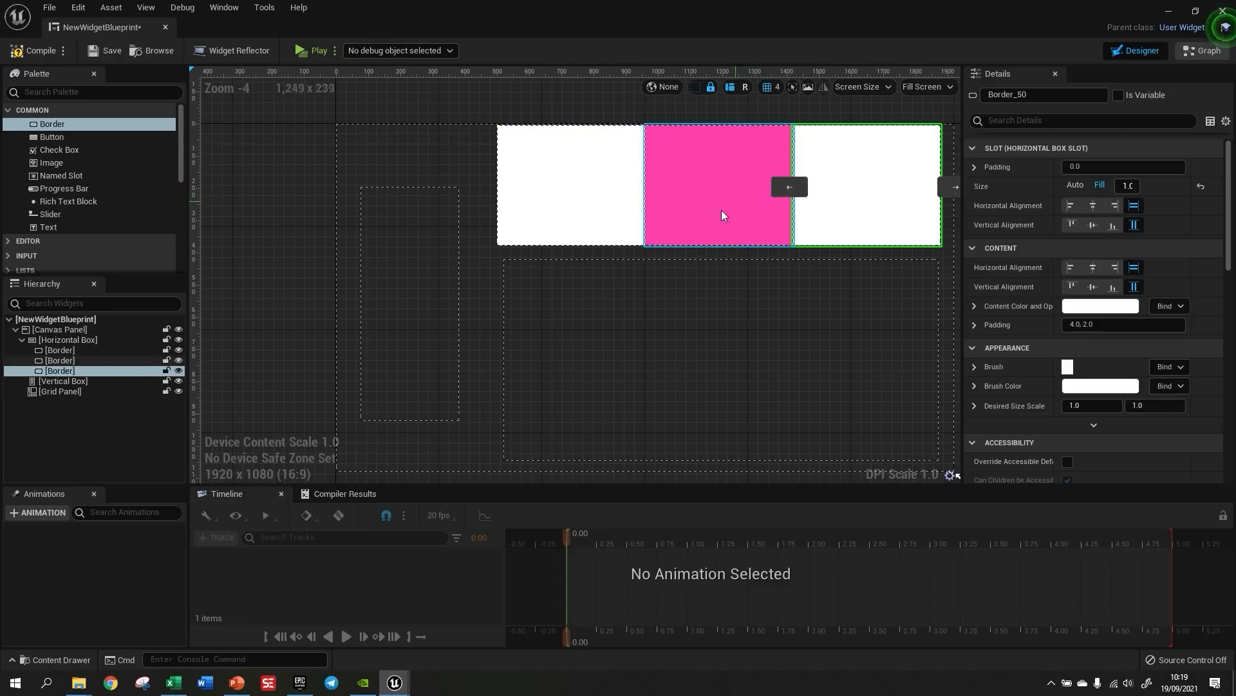
- Move the three borders from the Horizontal Box into the Grid Panel and select the pink border
click(57, 369)
mouse_move(76, 399)
mouse_down()
mouse_move(71, 362)
mouse_move(72, 381)
mouse_up()
scroll(516, 264, up, 18)
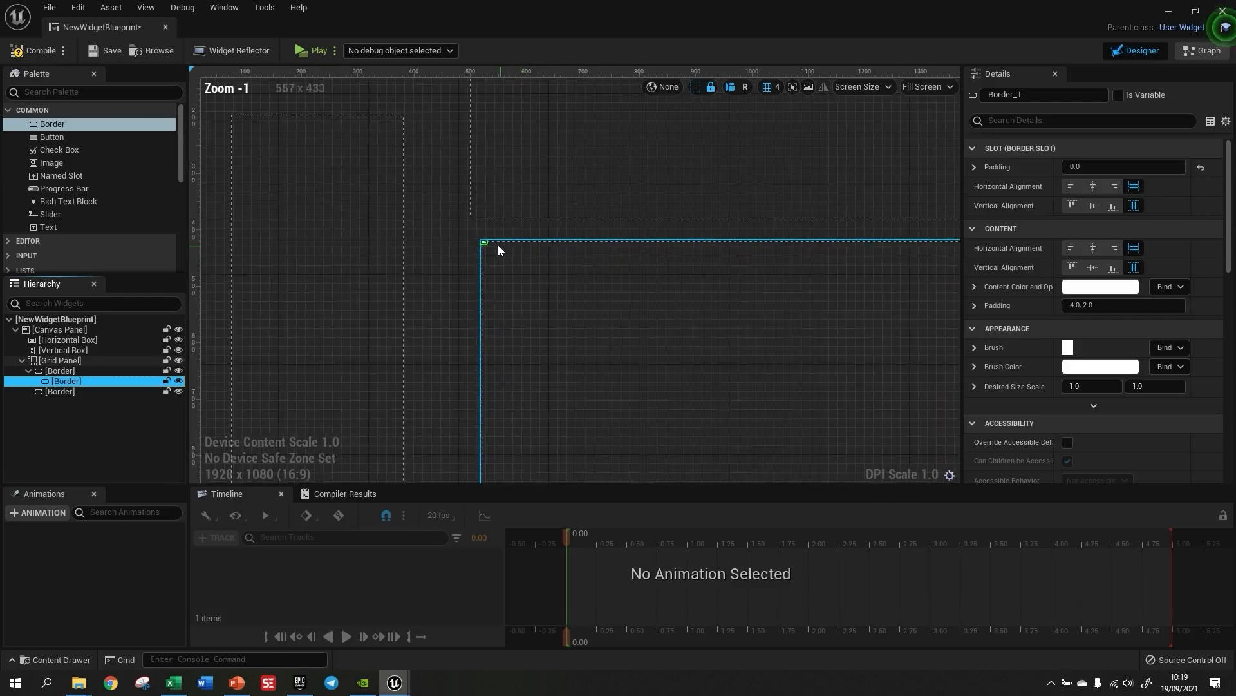
scroll(445, 231, up, 1)
click(379, 164)
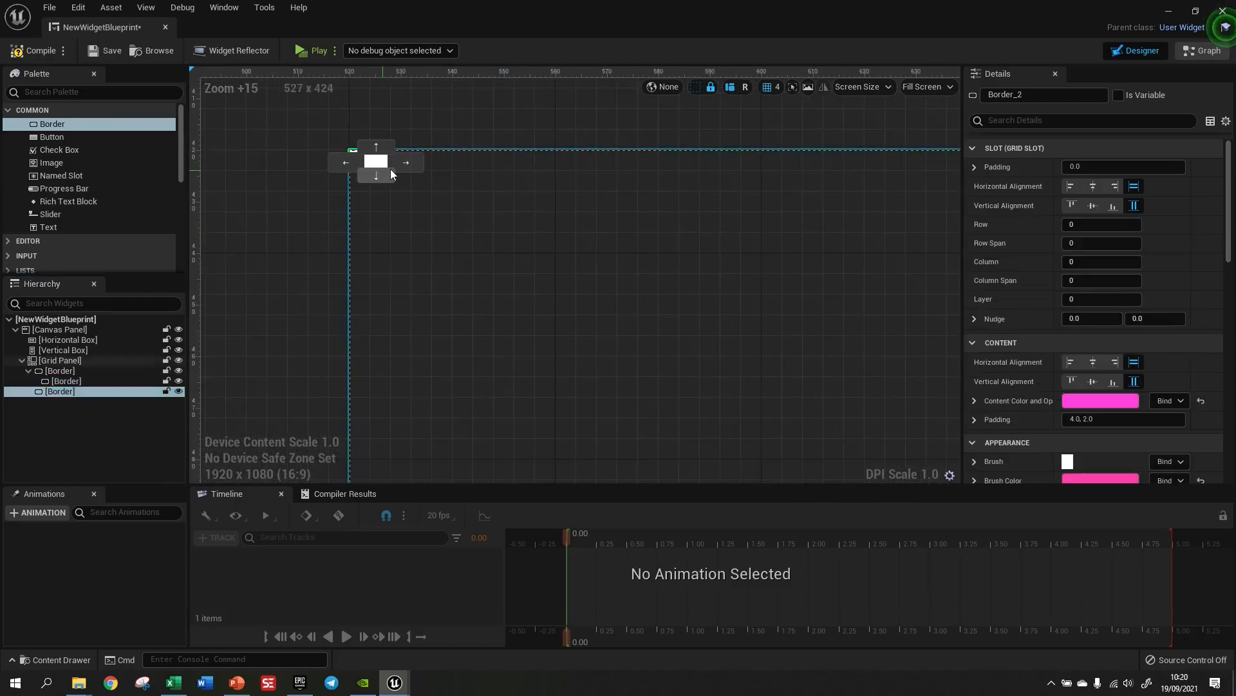
- Place the pink border in grid column 1, and make the nested white border a direct Grid Panel child diagonally below it
click(405, 164)
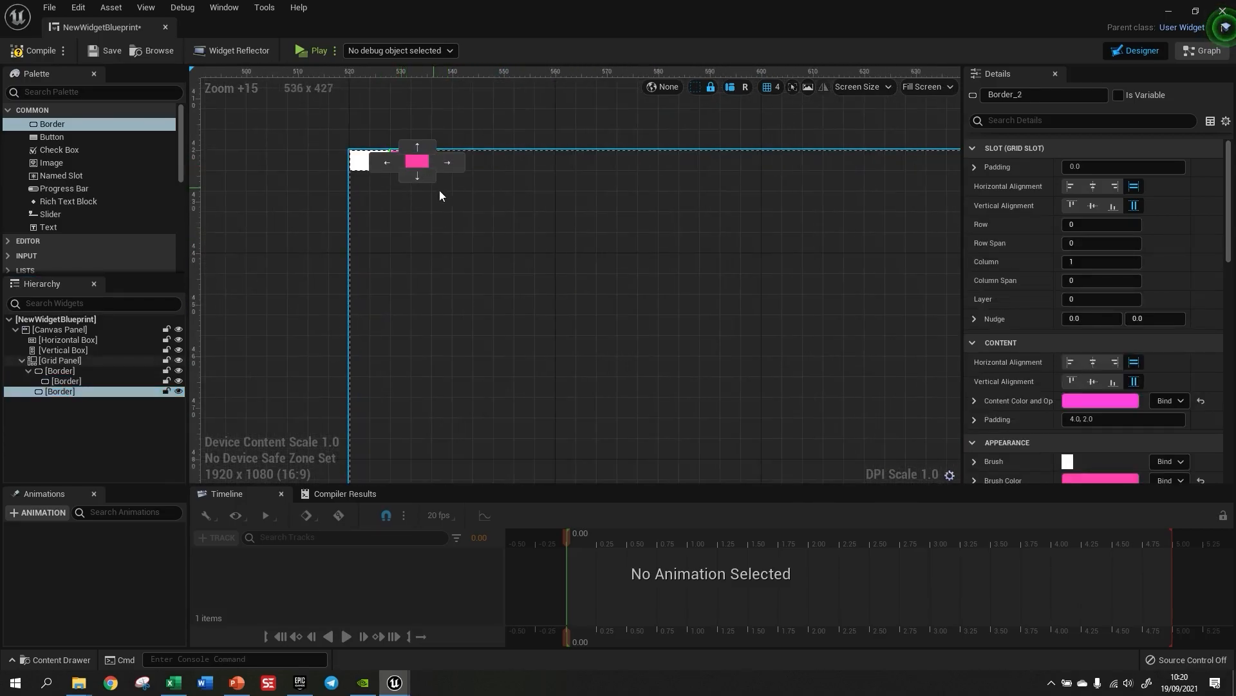
click(355, 161)
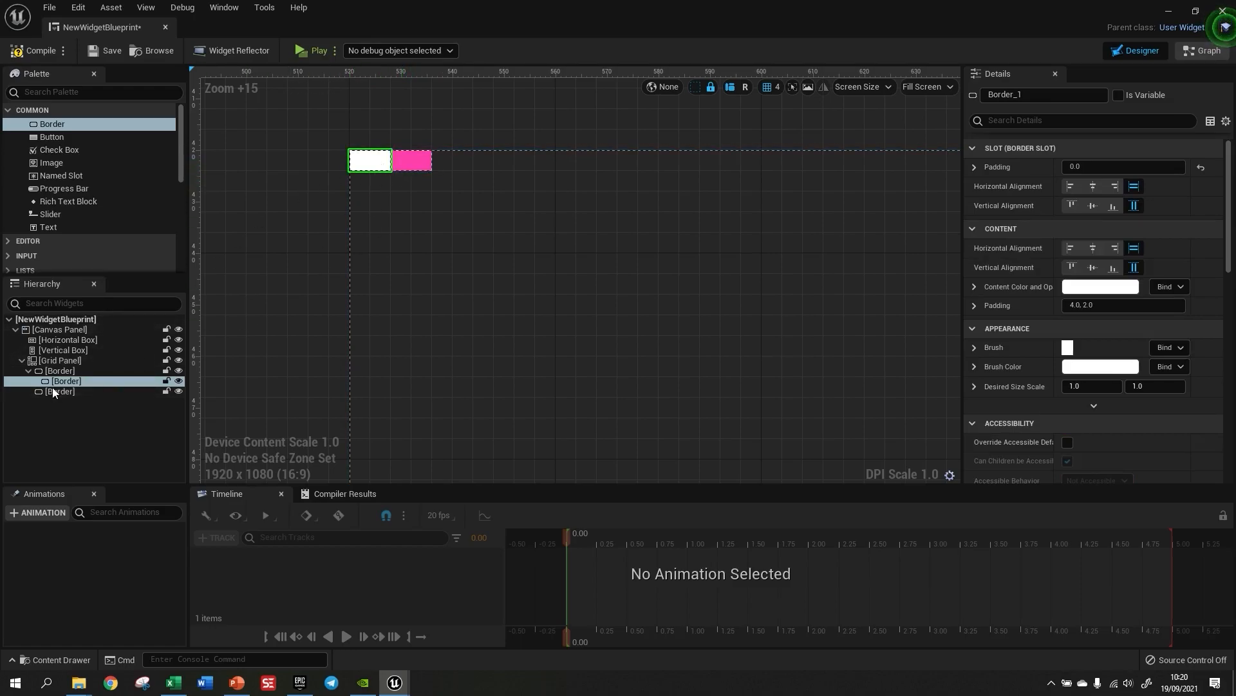
drag(63, 383, 61, 362)
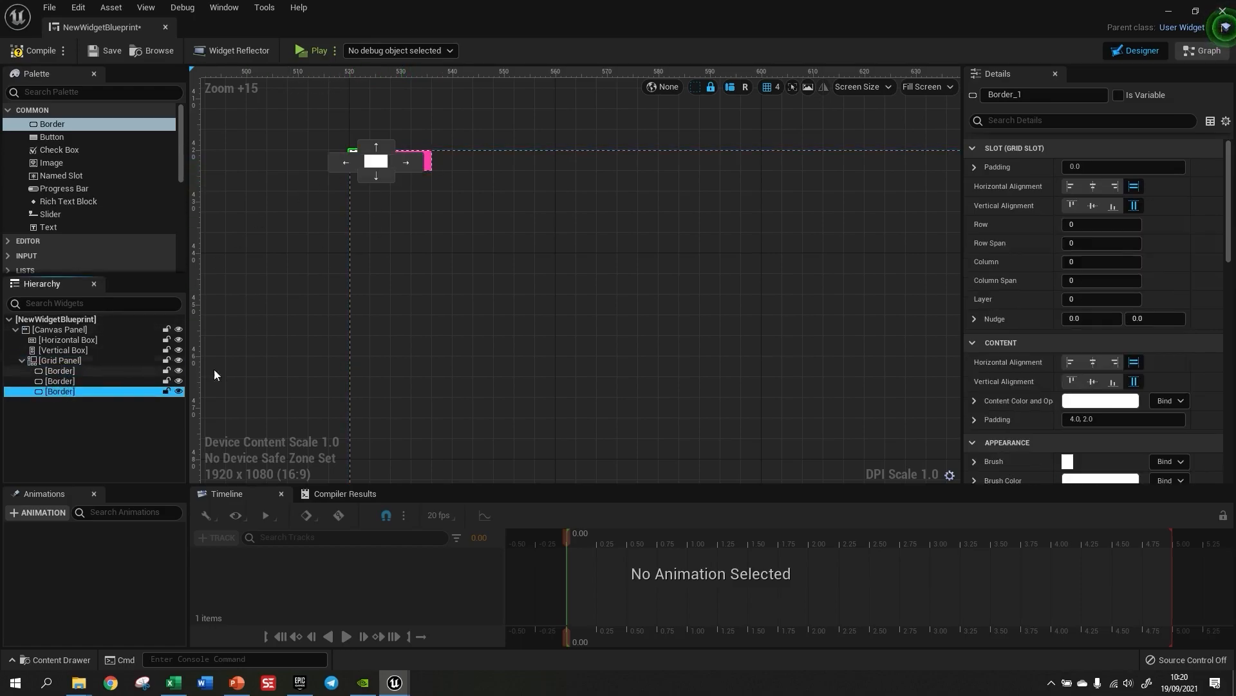
click(392, 169)
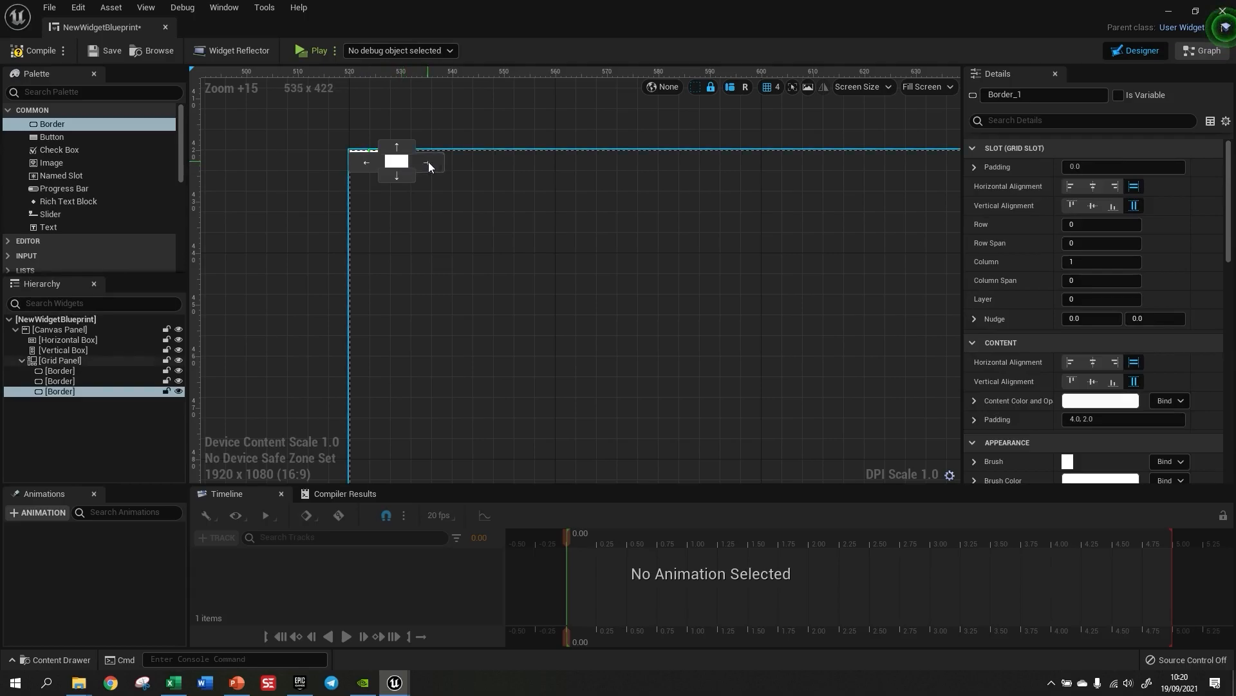
click(383, 195)
- Delete the Horizontal Box, the Grid Panel with its borders, and the Vertical Box from the Canvas Panel
scroll(382, 161, down, 8)
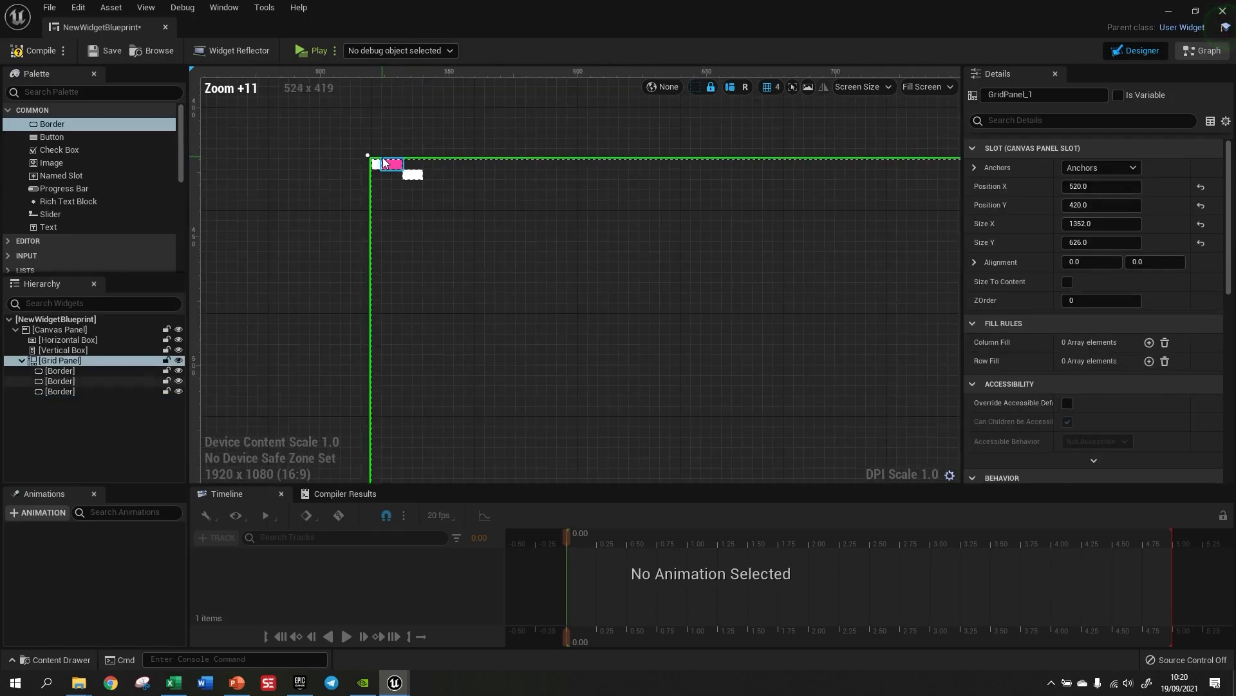
scroll(382, 161, down, 3)
scroll(383, 166, up, 9)
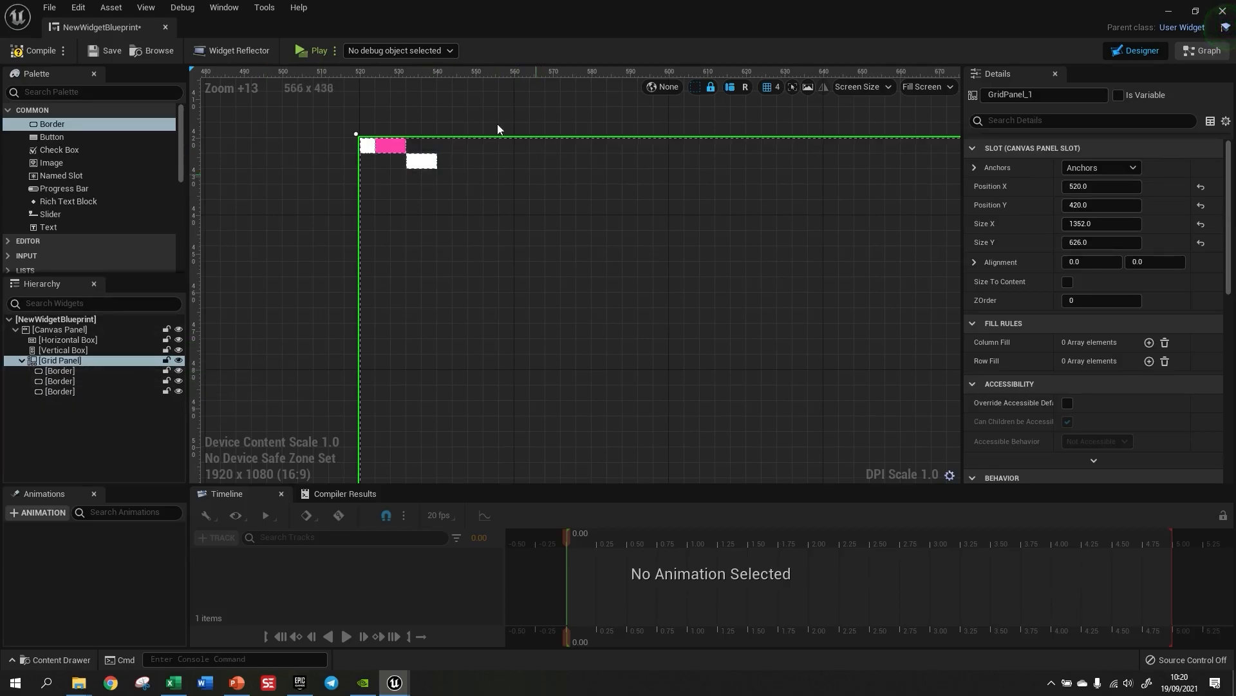
scroll(426, 206, down, 9)
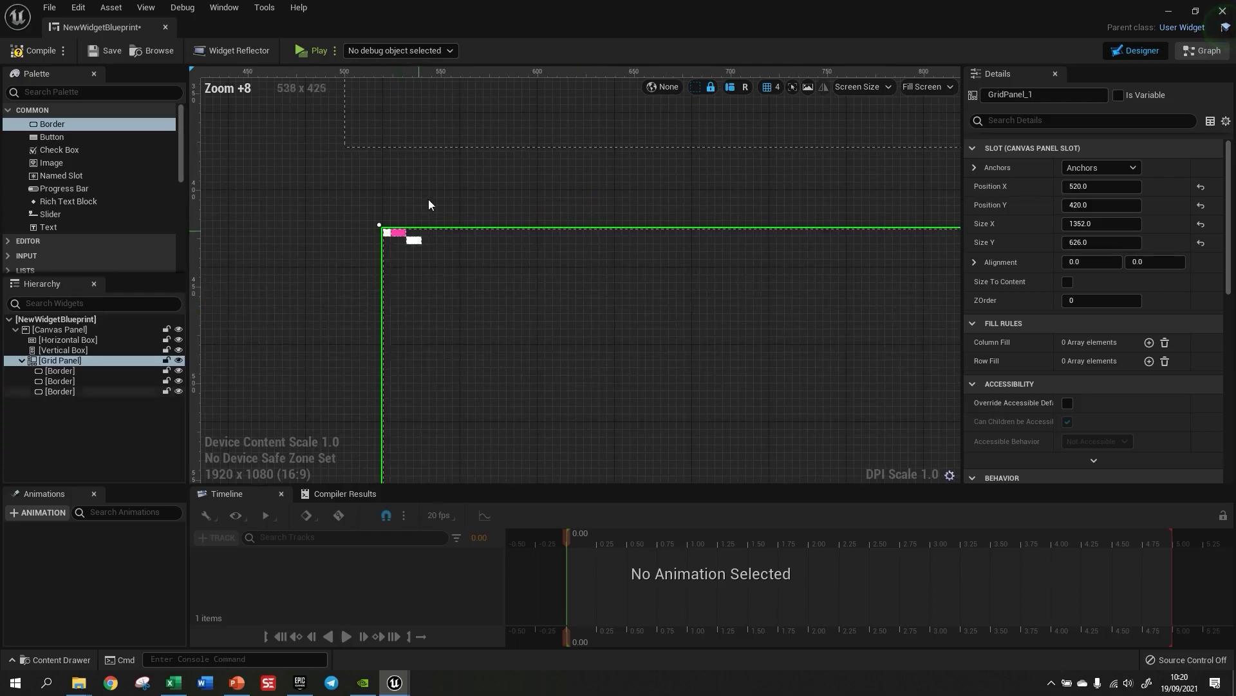
scroll(429, 191, down, 7)
scroll(415, 247, up, 3)
click(432, 231)
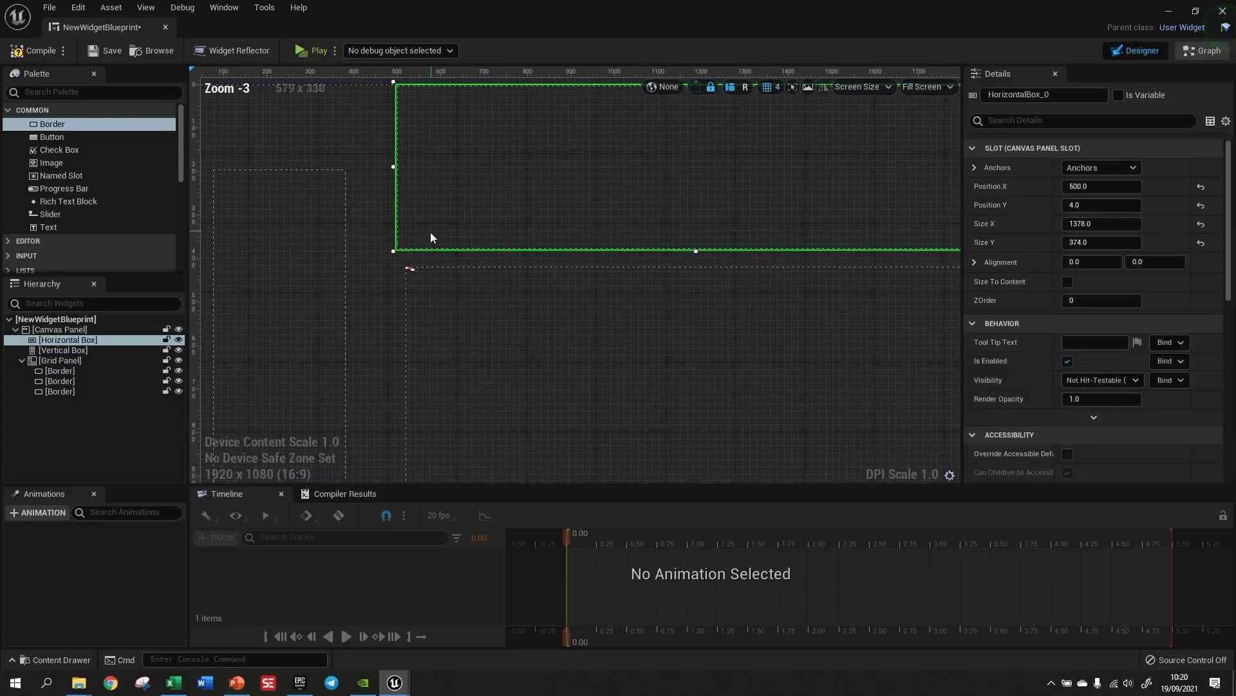
key(Delete)
click(501, 339)
key(Delete)
click(312, 266)
key(Delete)
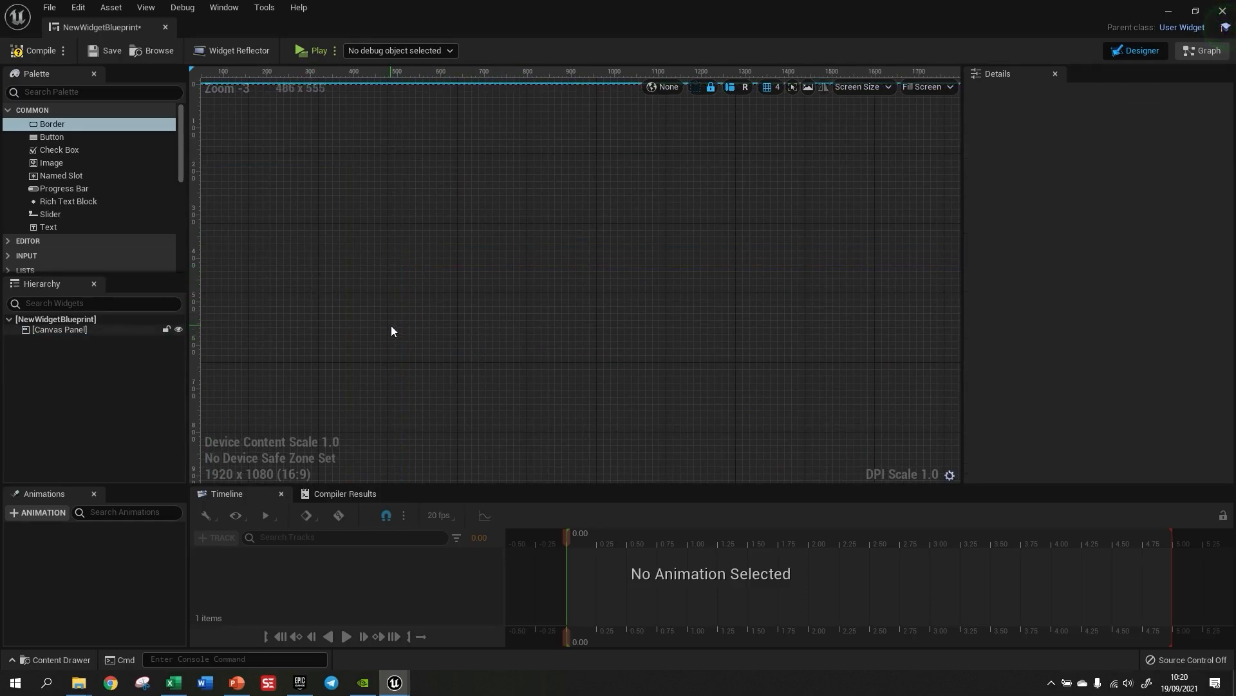
- Add a button to the empty Canvas Panel at about X 740, Y 416
scroll(344, 202, down, 3)
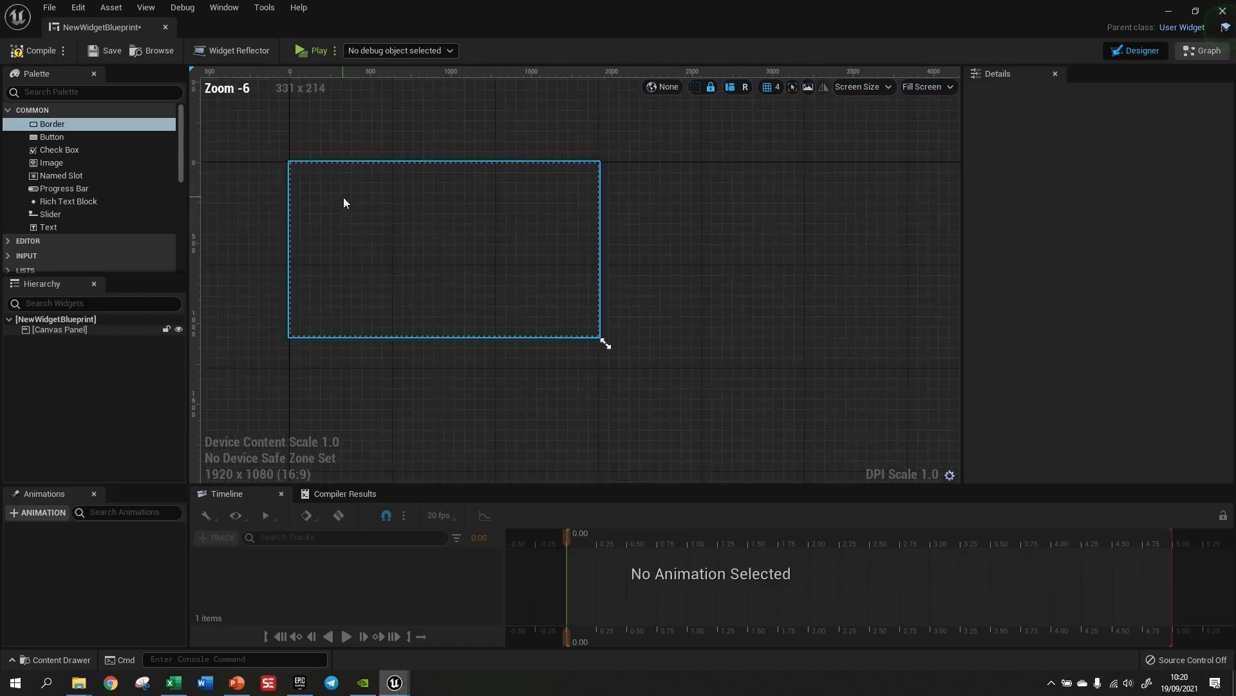
scroll(299, 182, up, 2)
right_drag(299, 182, 365, 202)
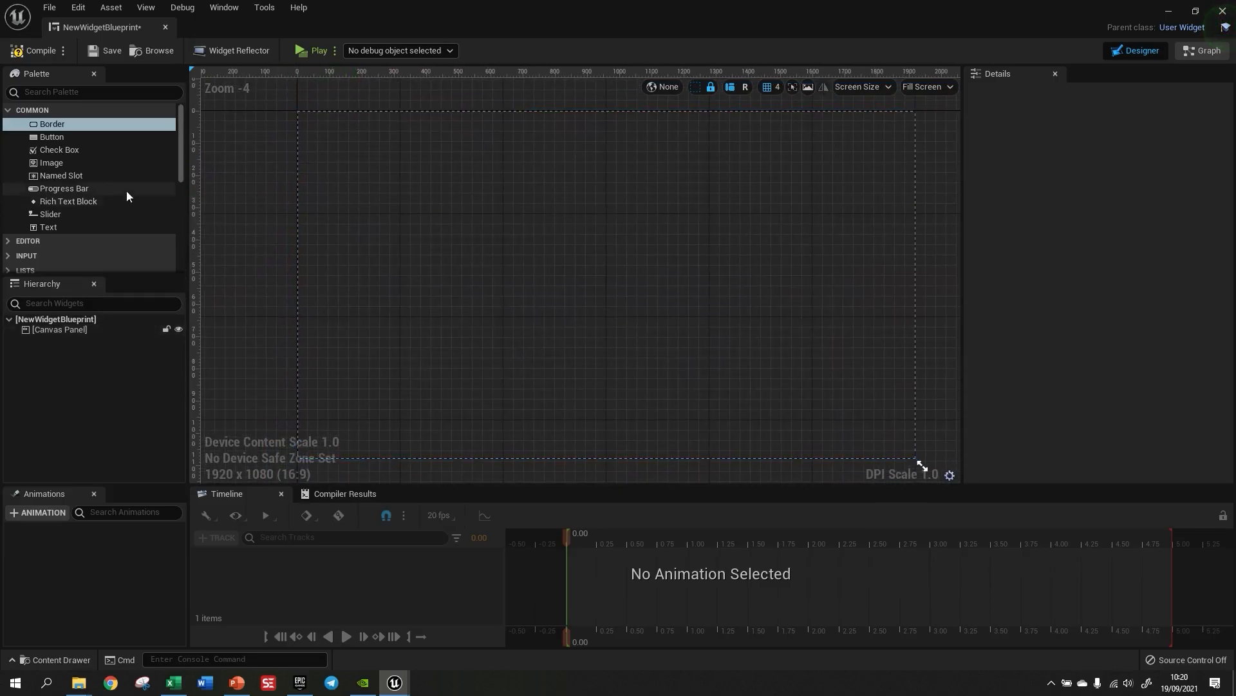
drag(56, 138, 538, 250)
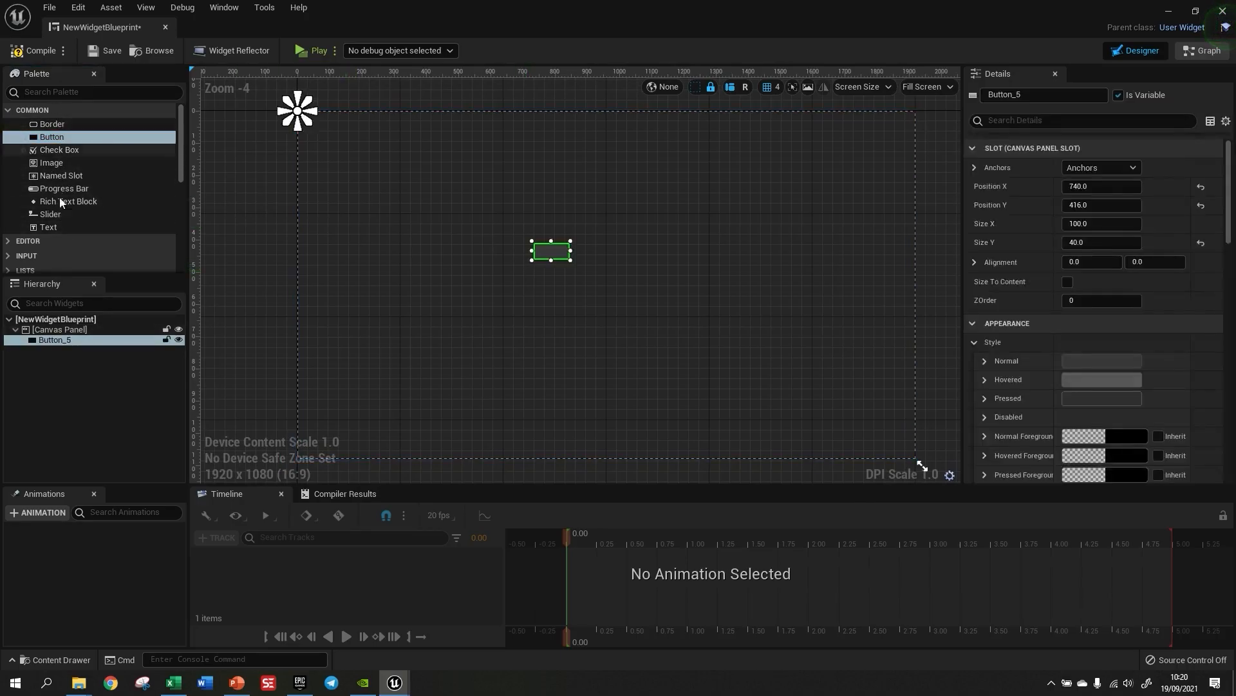
- Browse the palette's Editor, Input, Lists, Misc and Optimization widget categories, collapsing Panel, Editor and Input again
scroll(50, 221, down, 1)
click(9, 224)
scroll(25, 206, down, 3)
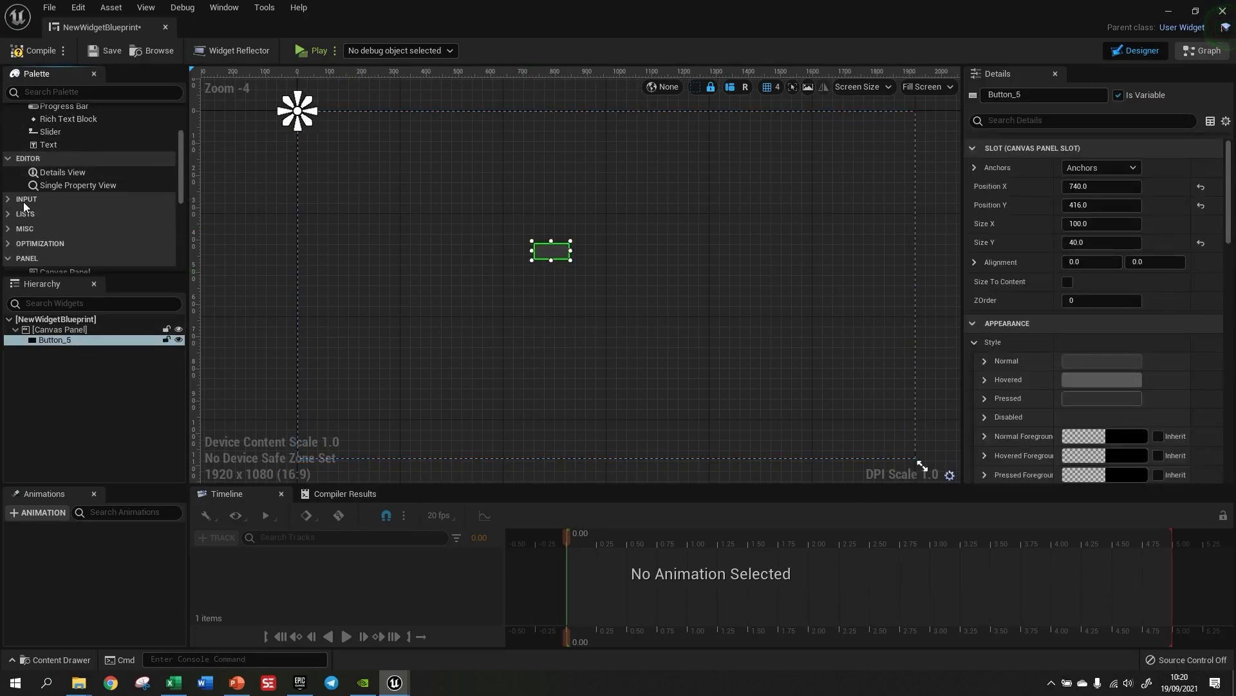
click(7, 199)
scroll(14, 199, down, 5)
click(7, 190)
scroll(29, 206, down, 2)
click(8, 201)
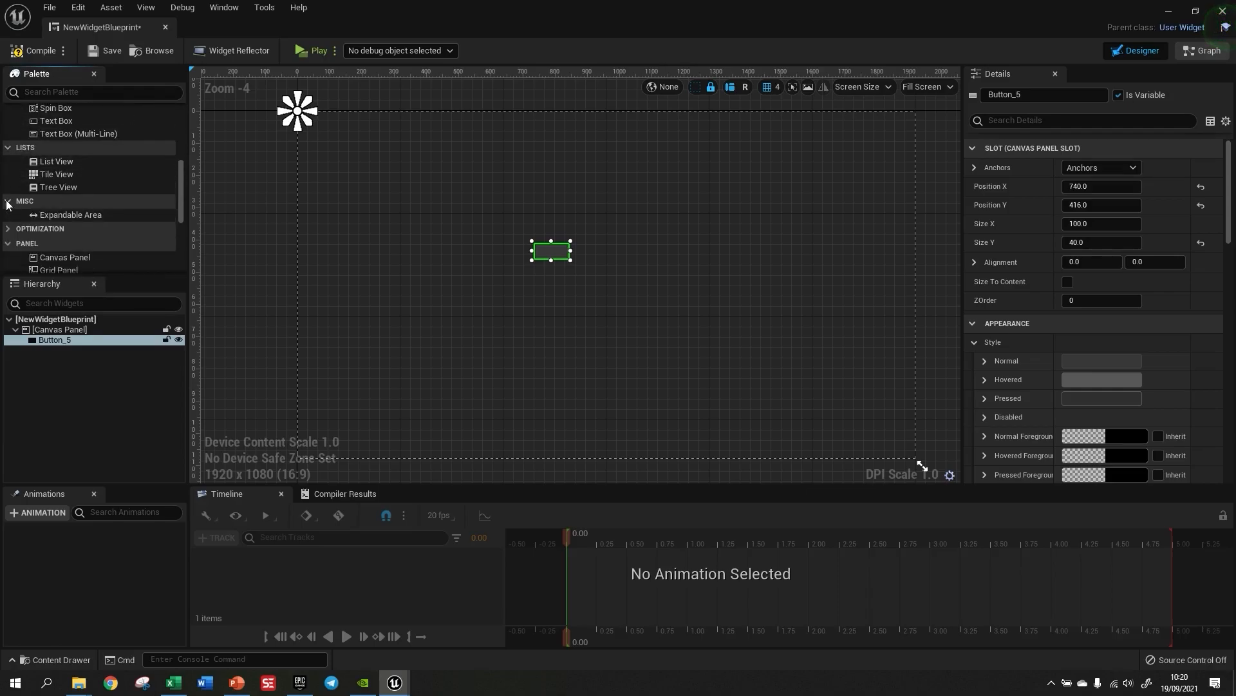
scroll(6, 196, down, 2)
click(8, 187)
click(8, 187)
click(9, 201)
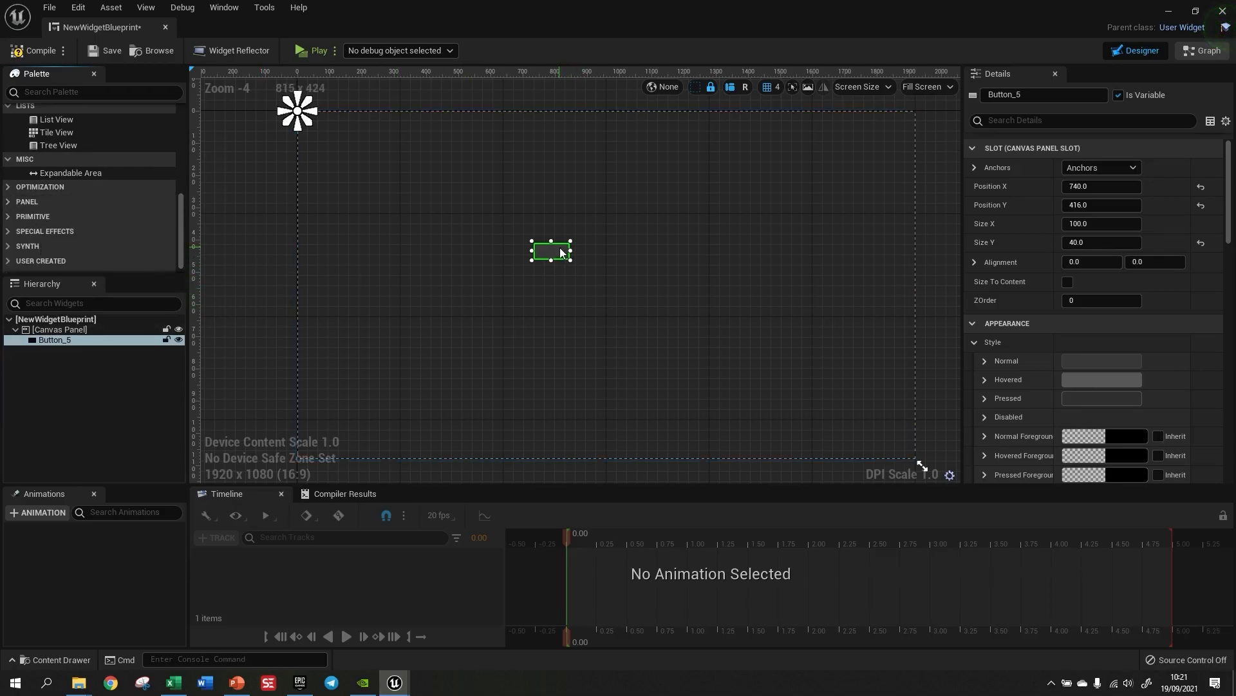
scroll(116, 183, up, 10)
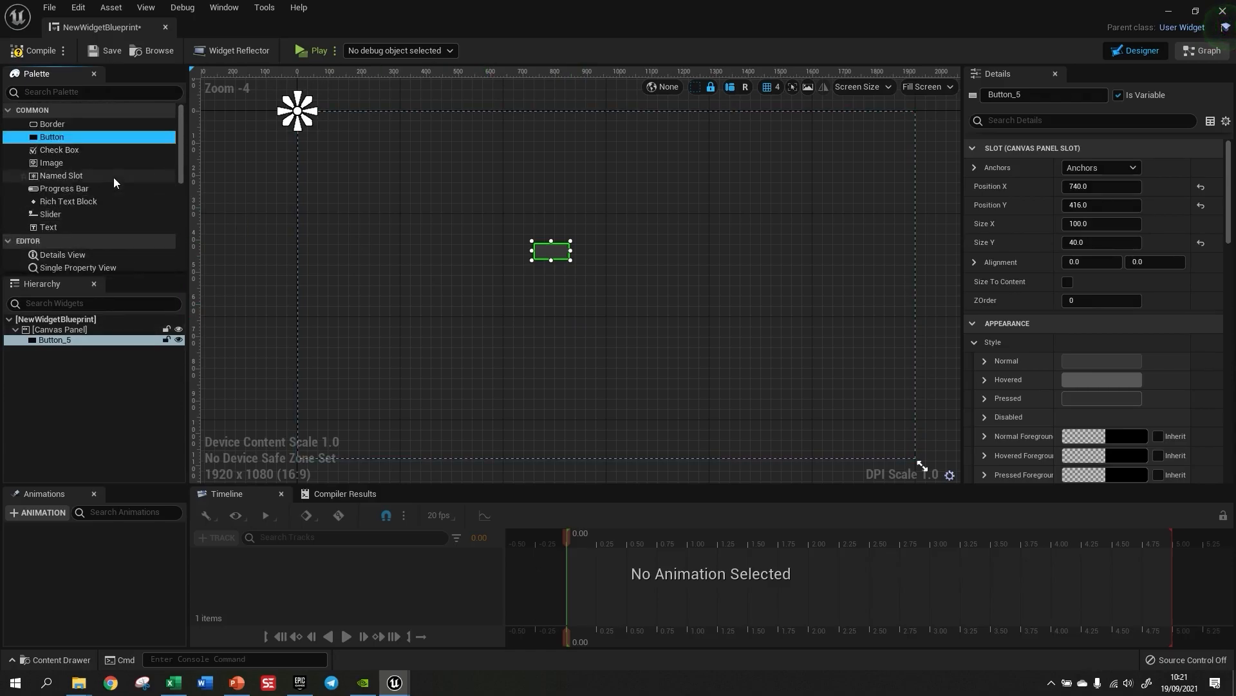
click(9, 242)
click(9, 253)
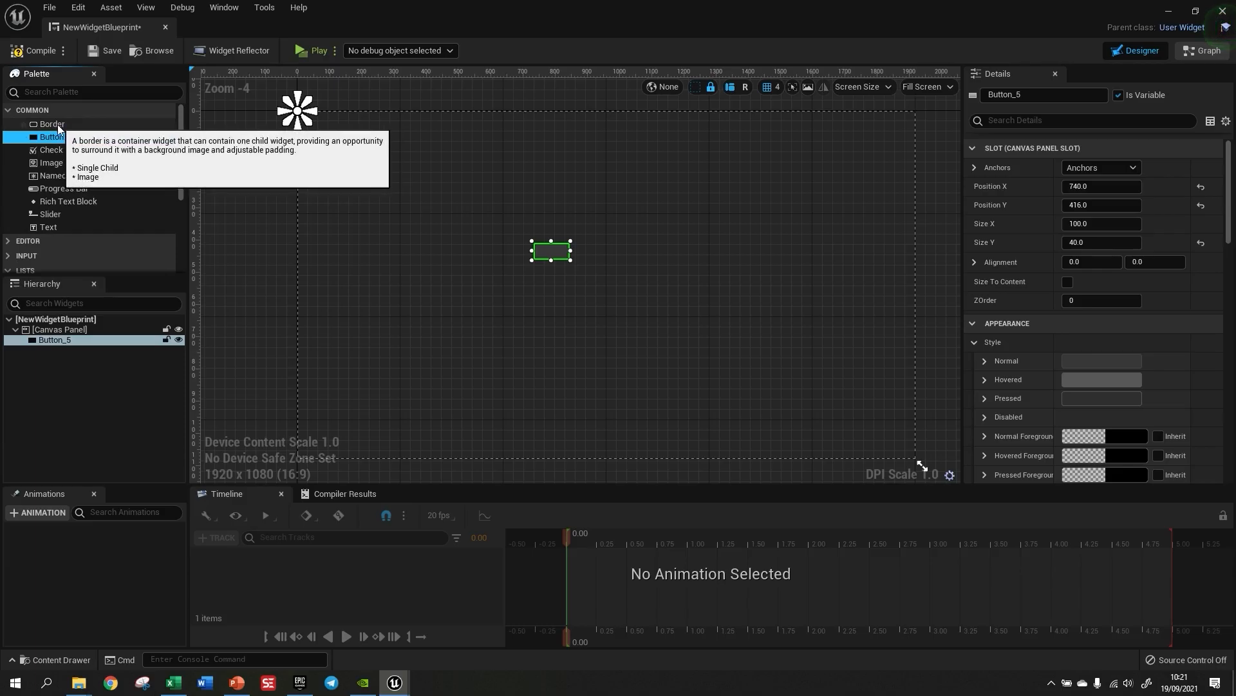
- Review the Common widgets one by one, including Border, Button, Check Box, Image, Named Slot, Slider and Text
click(59, 128)
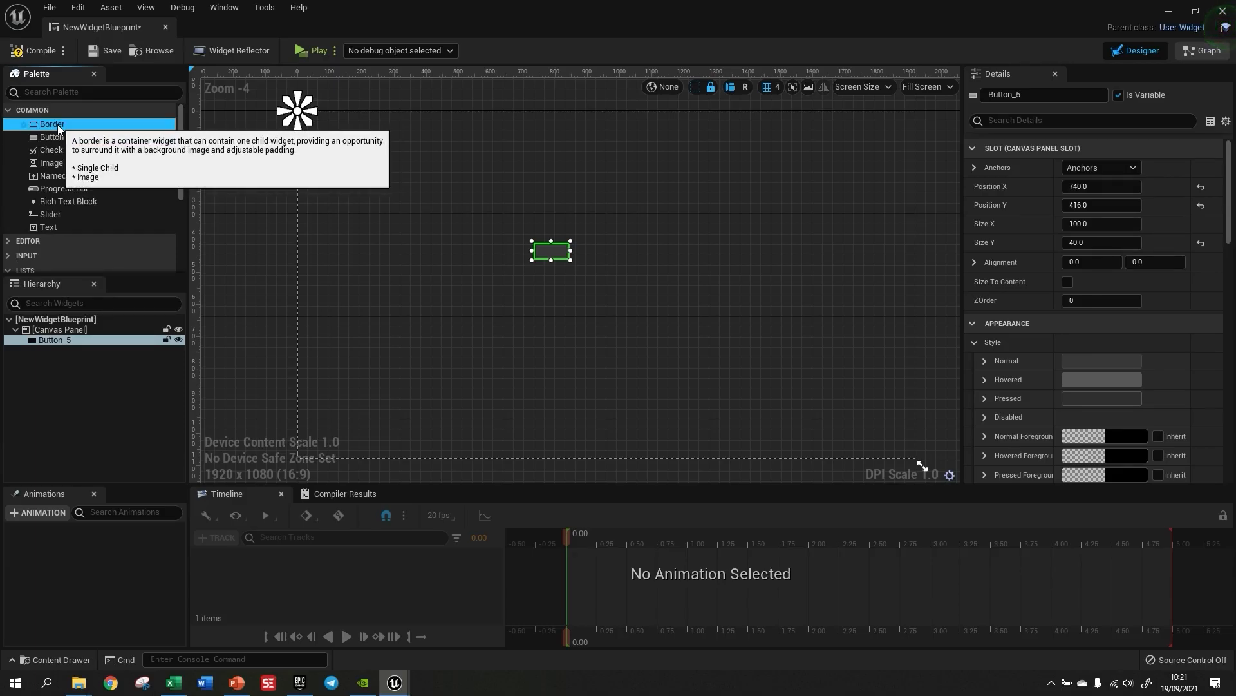
click(59, 138)
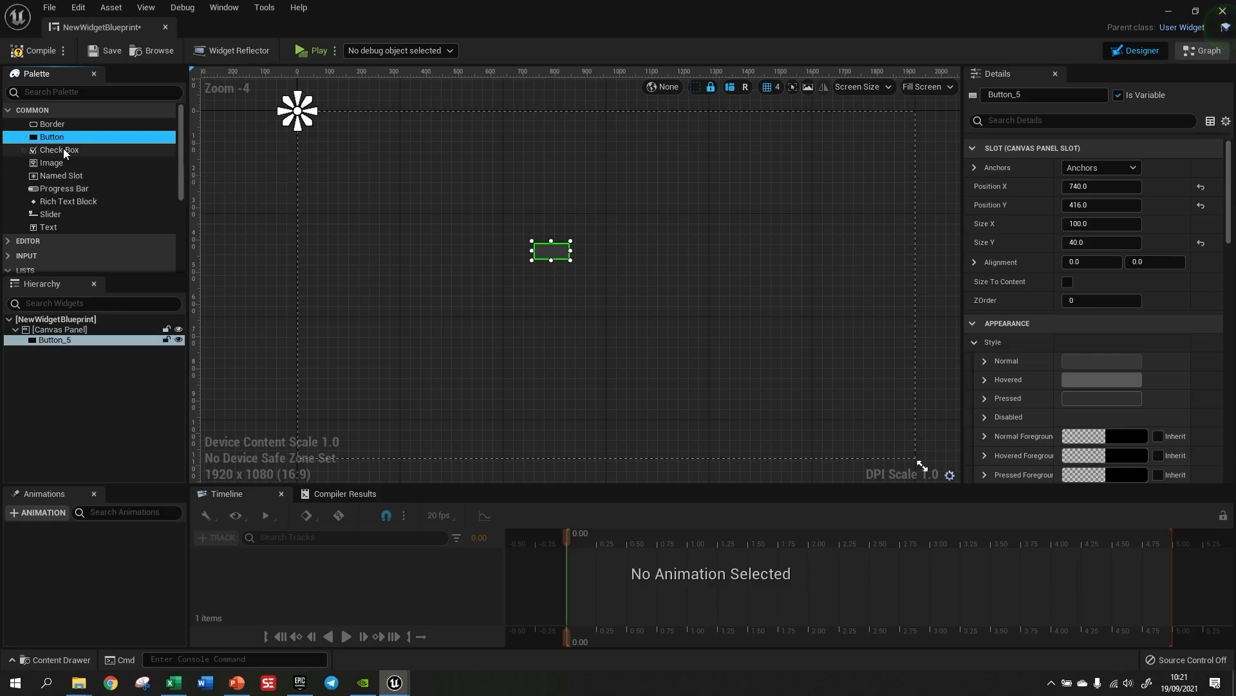
click(63, 149)
click(58, 162)
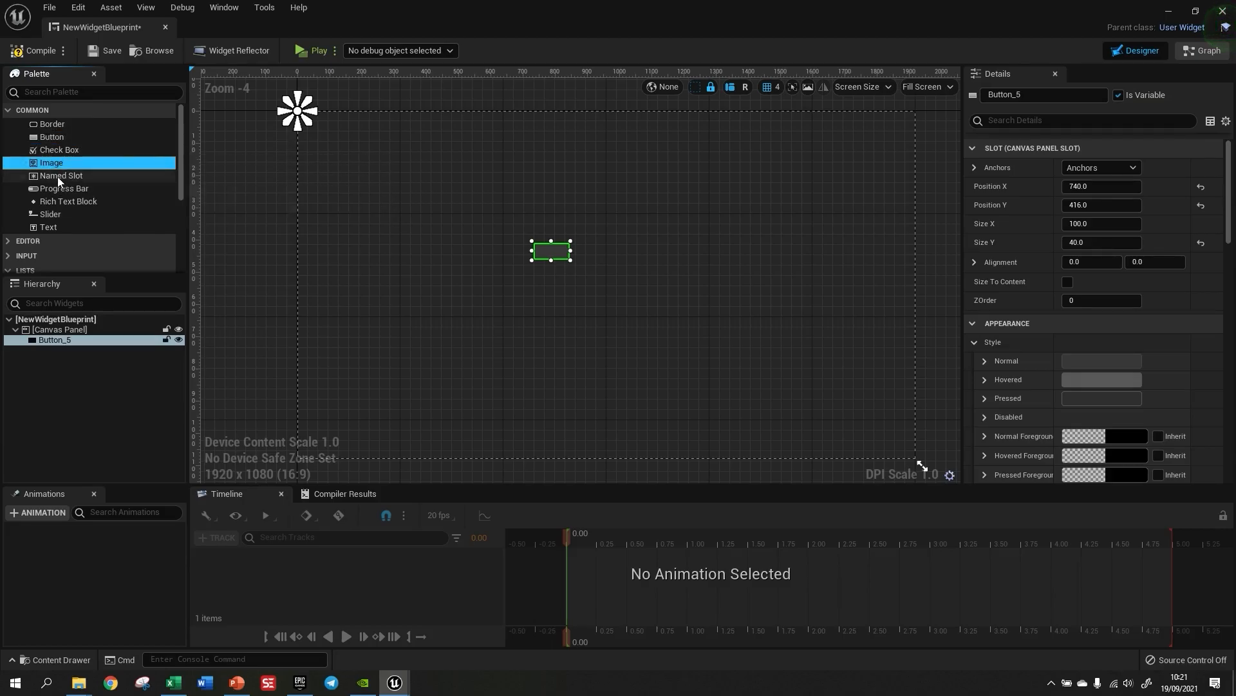
click(59, 177)
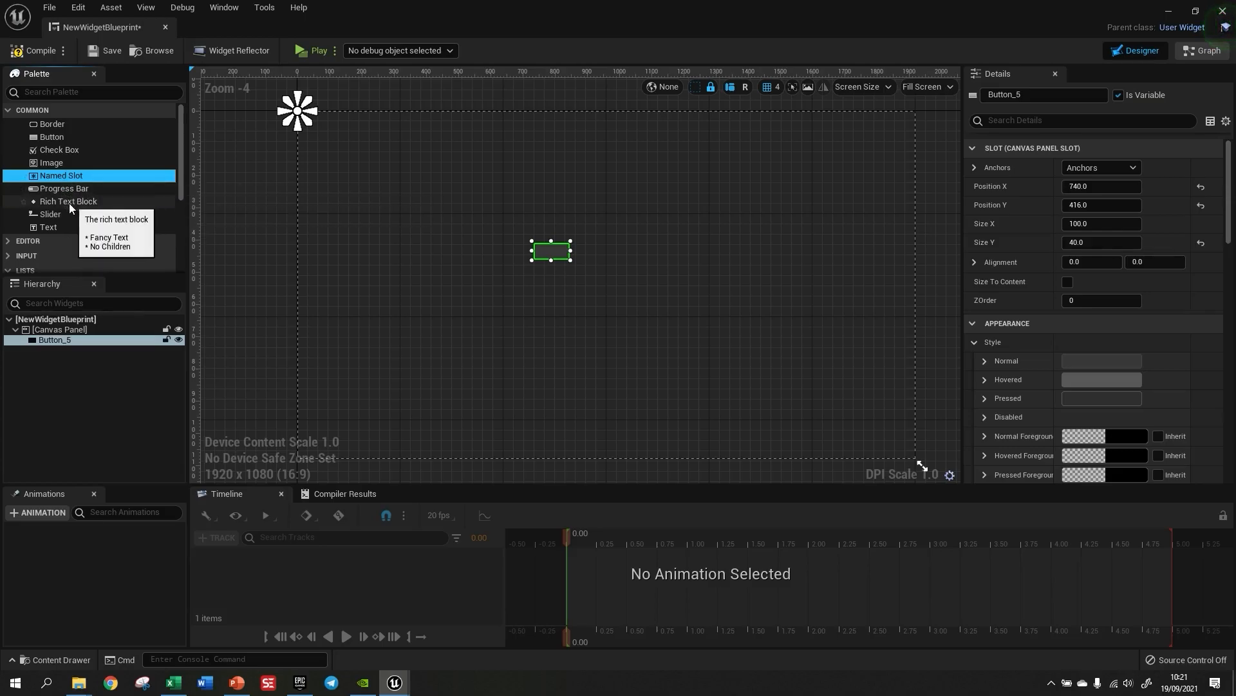
click(53, 218)
click(50, 227)
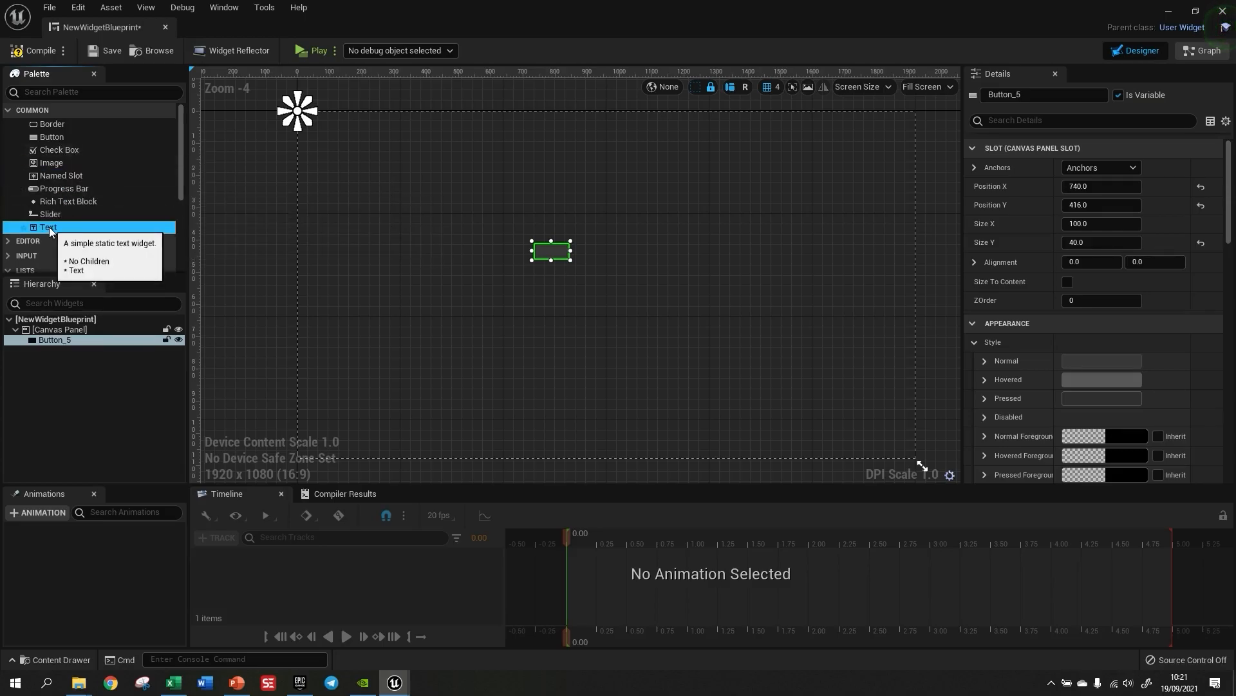
click(411, 283)
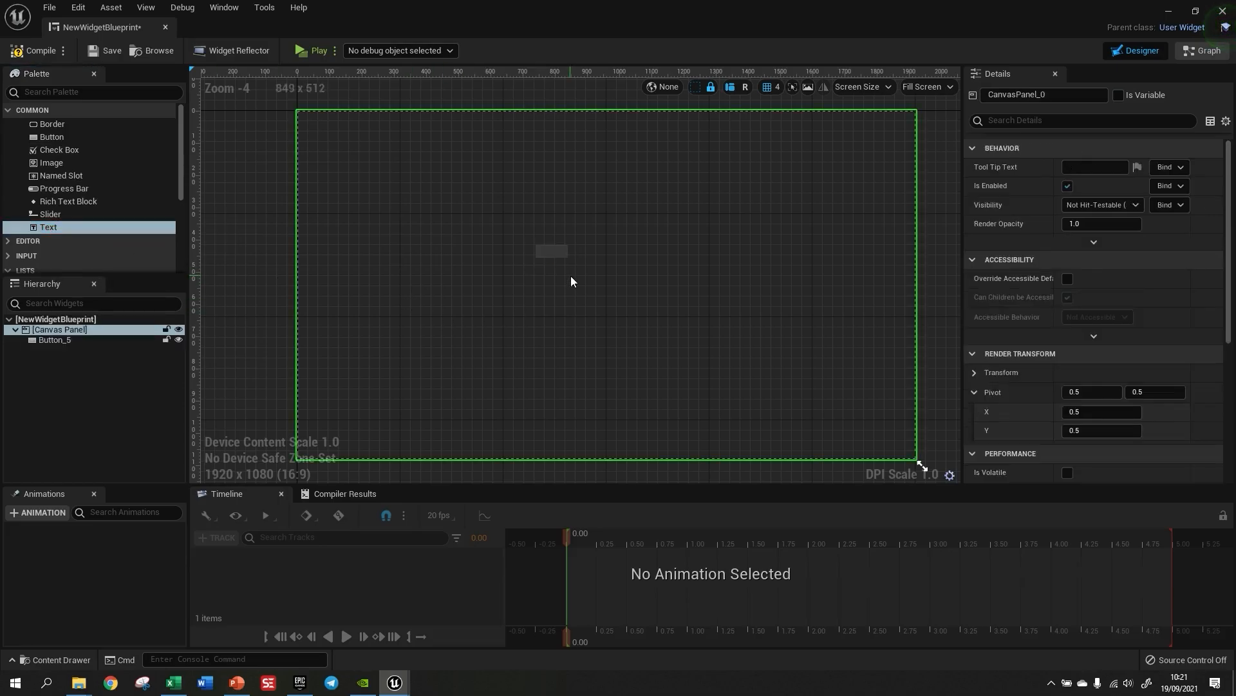
- Move the button to about X 388, Y 328 and set its size to 300 by 300
drag(554, 253, 440, 224)
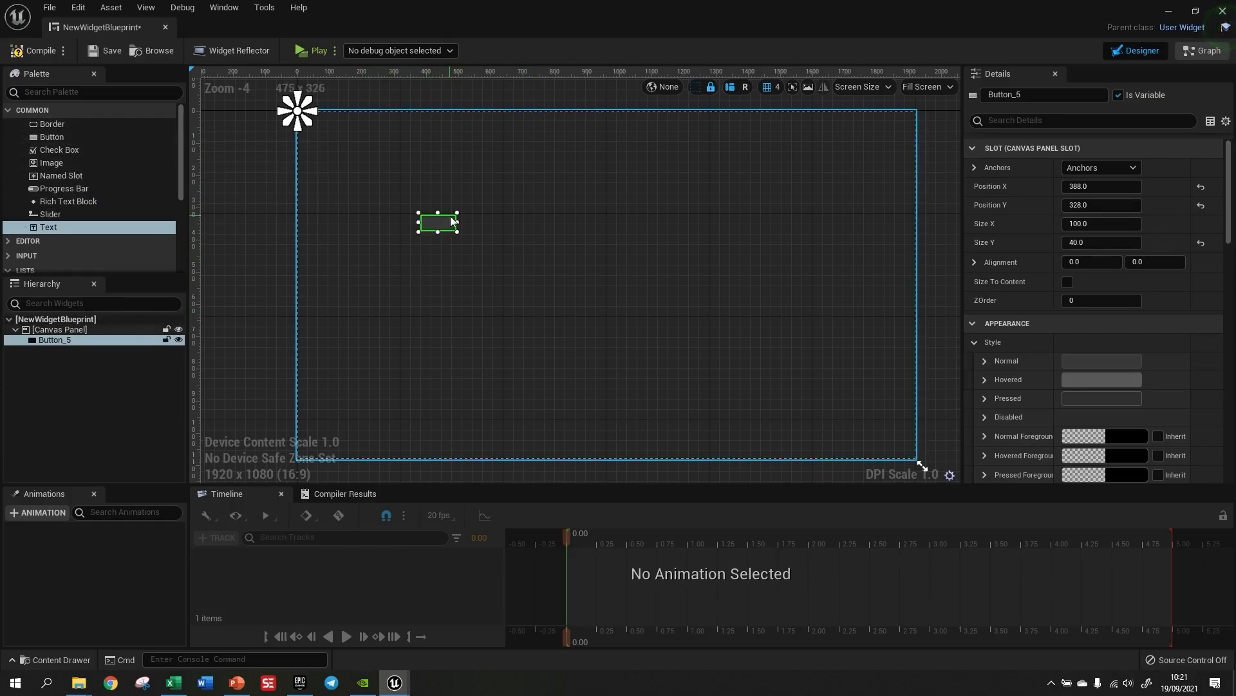
scroll(1154, 229, down, 4)
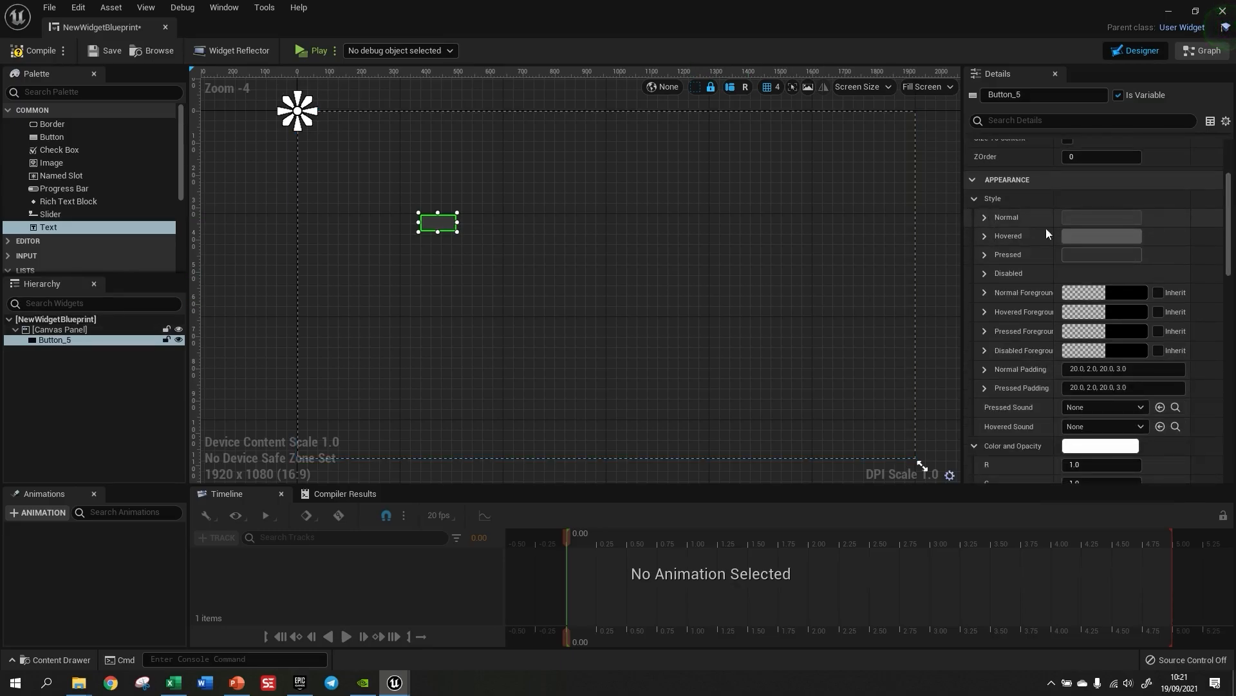
scroll(1083, 232, up, 4)
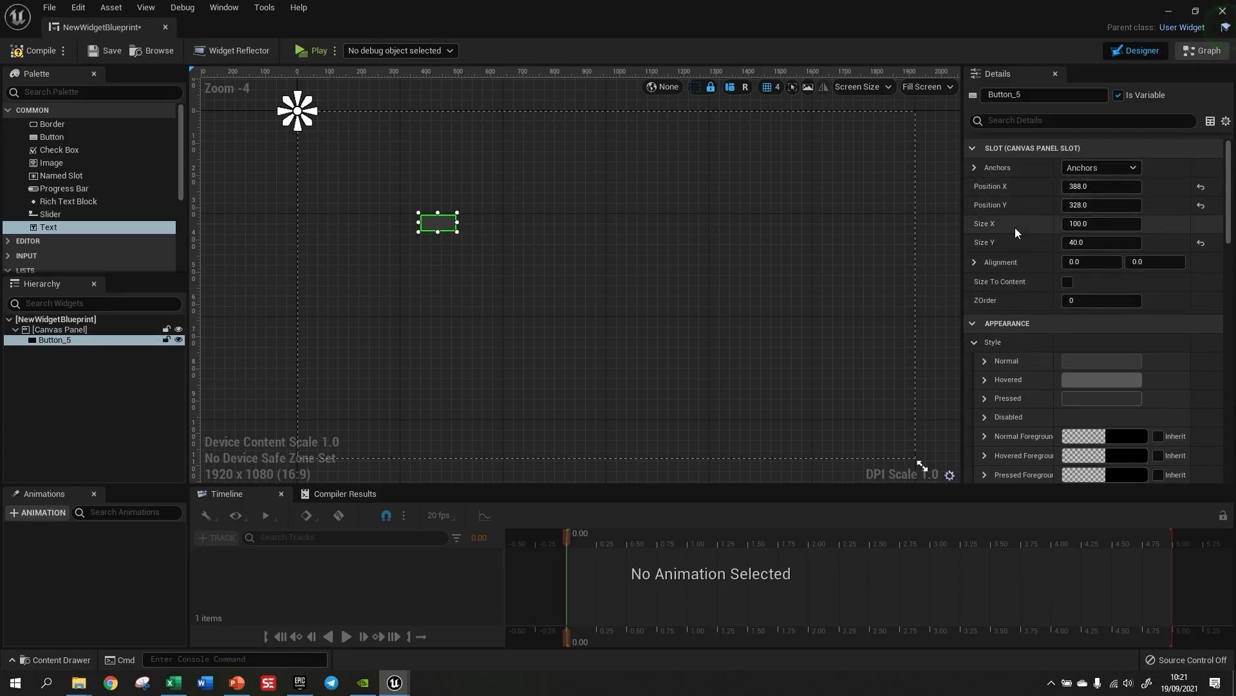
click(1095, 223)
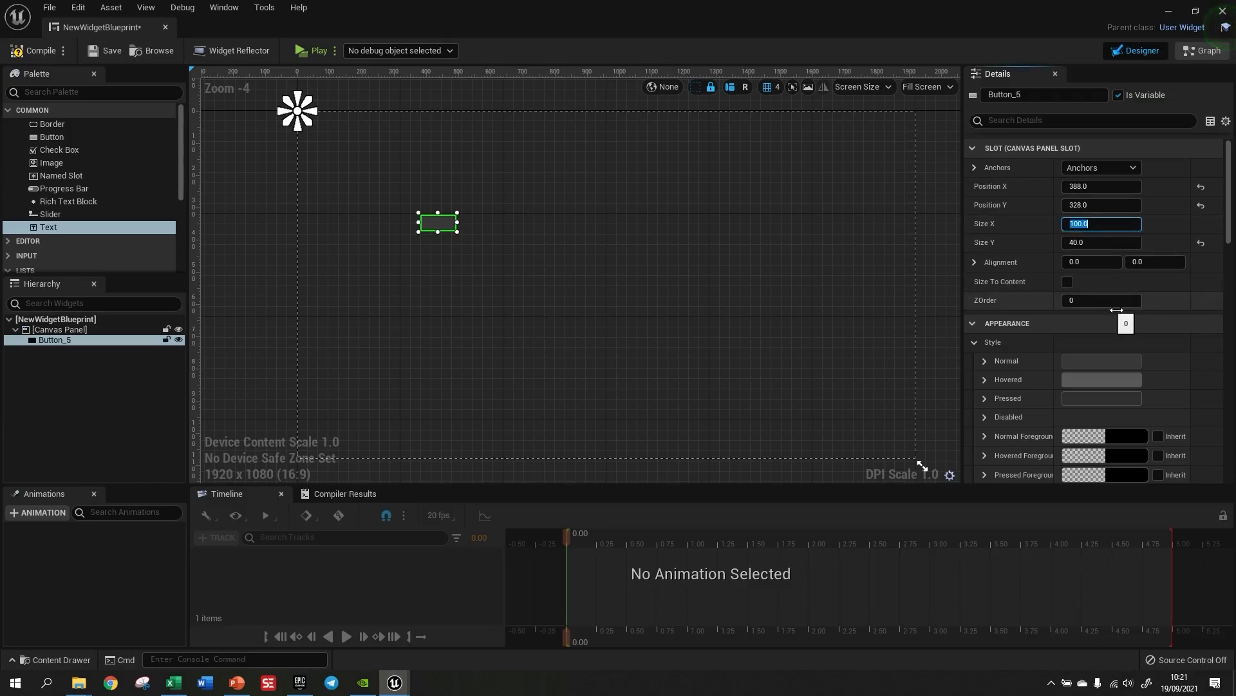
key(Tab)
text(300)
key(Tab)
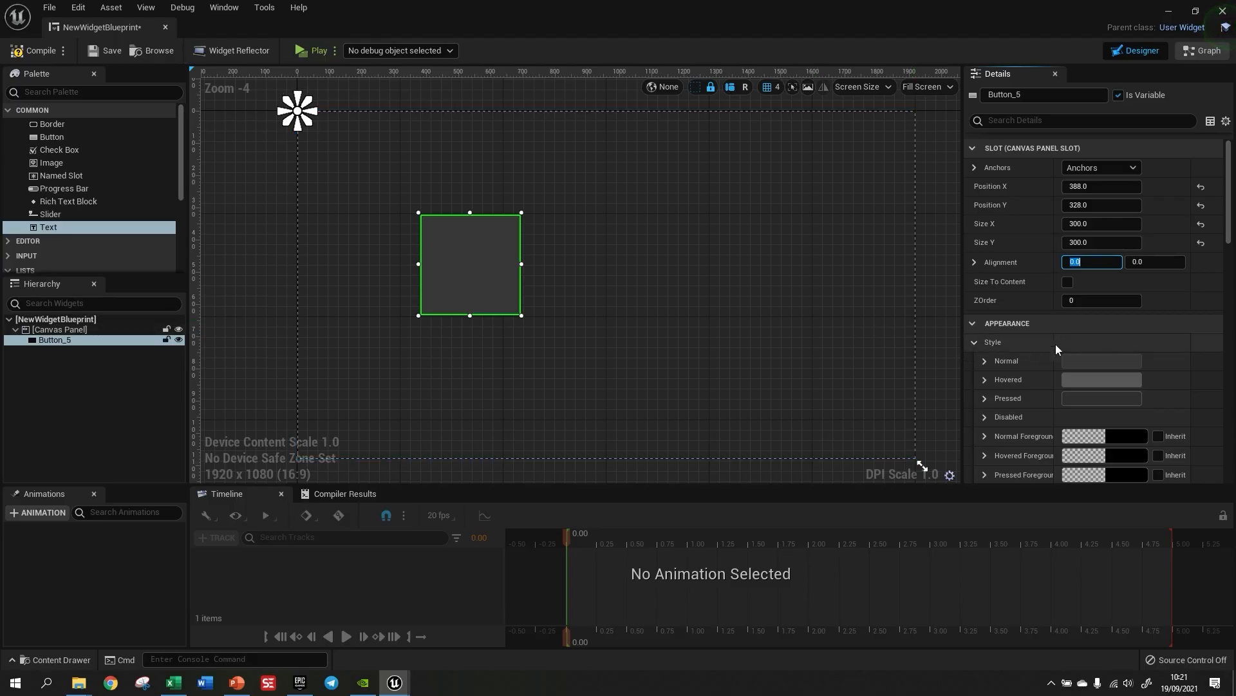
- Expand the button's Normal, Hovered and Pressed styles and examine their image, size, tint and draw settings
scroll(1061, 312, down, 4)
click(986, 218)
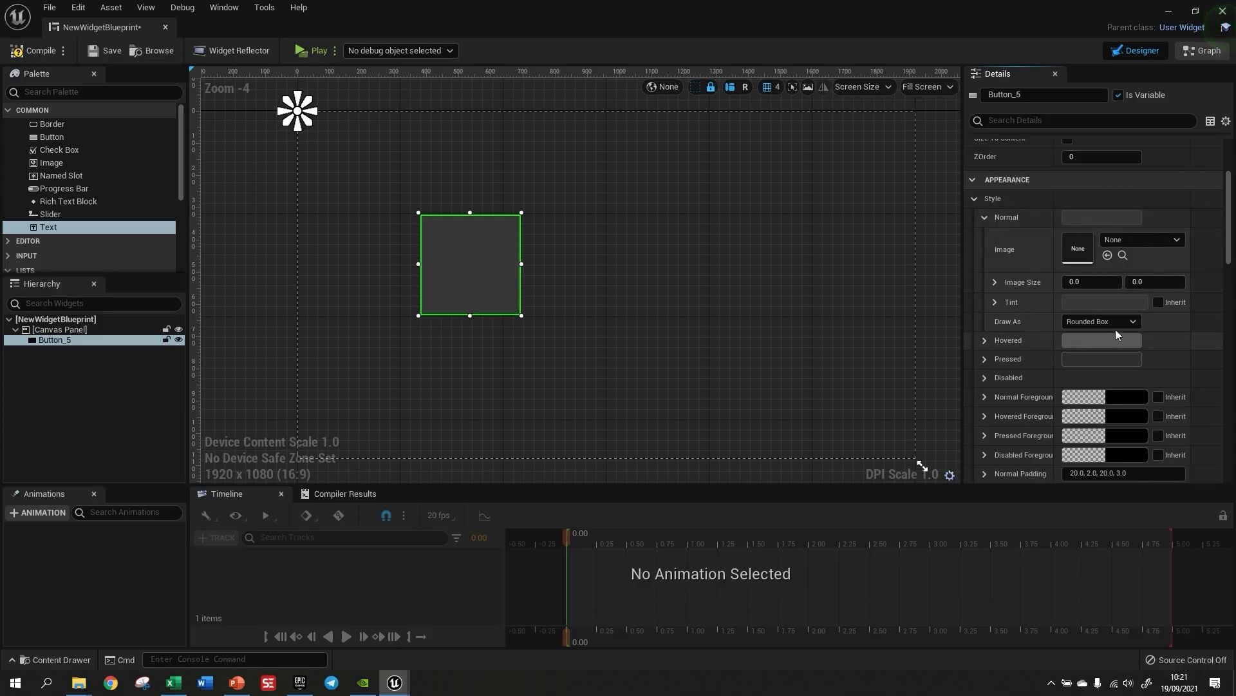
click(616, 314)
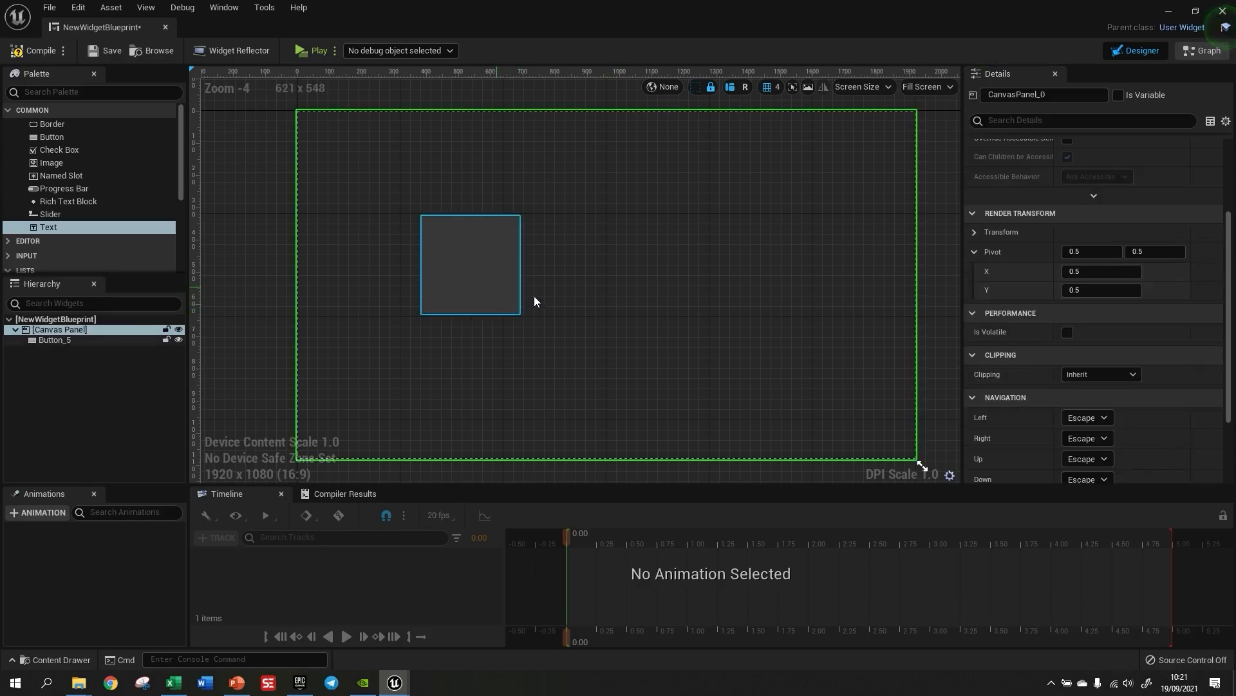
click(518, 292)
click(984, 340)
scroll(1083, 306, down, 1)
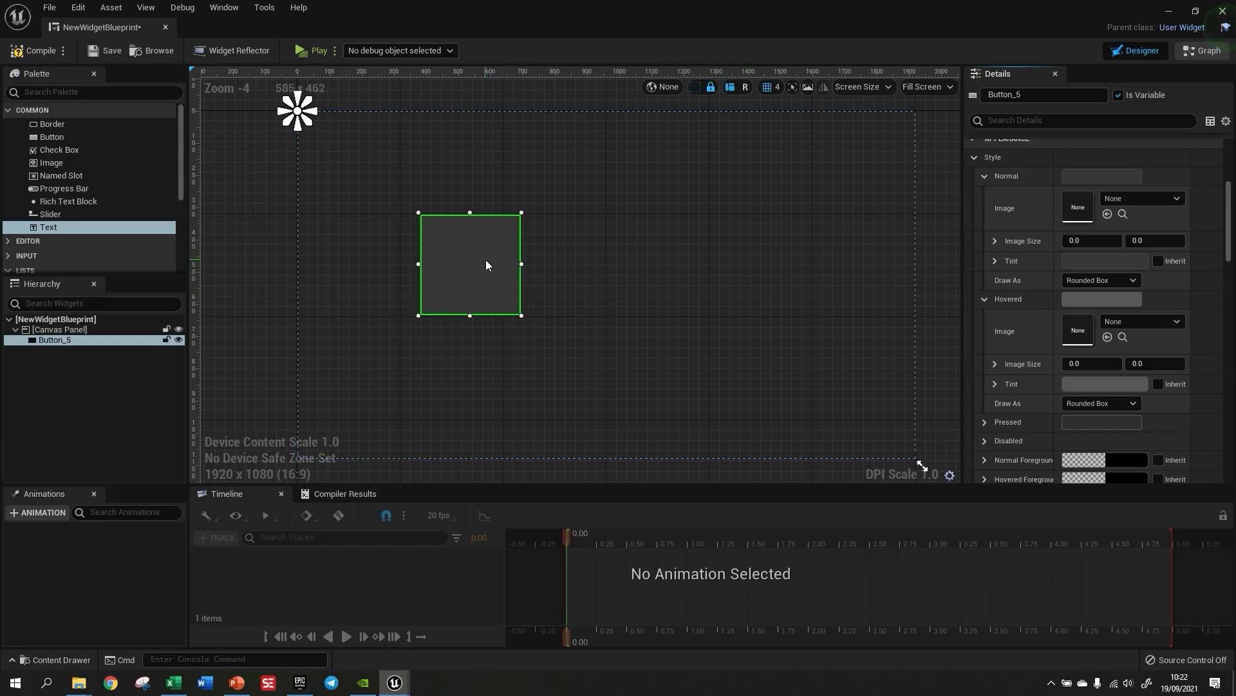
click(984, 422)
scroll(1110, 296, down, 2)
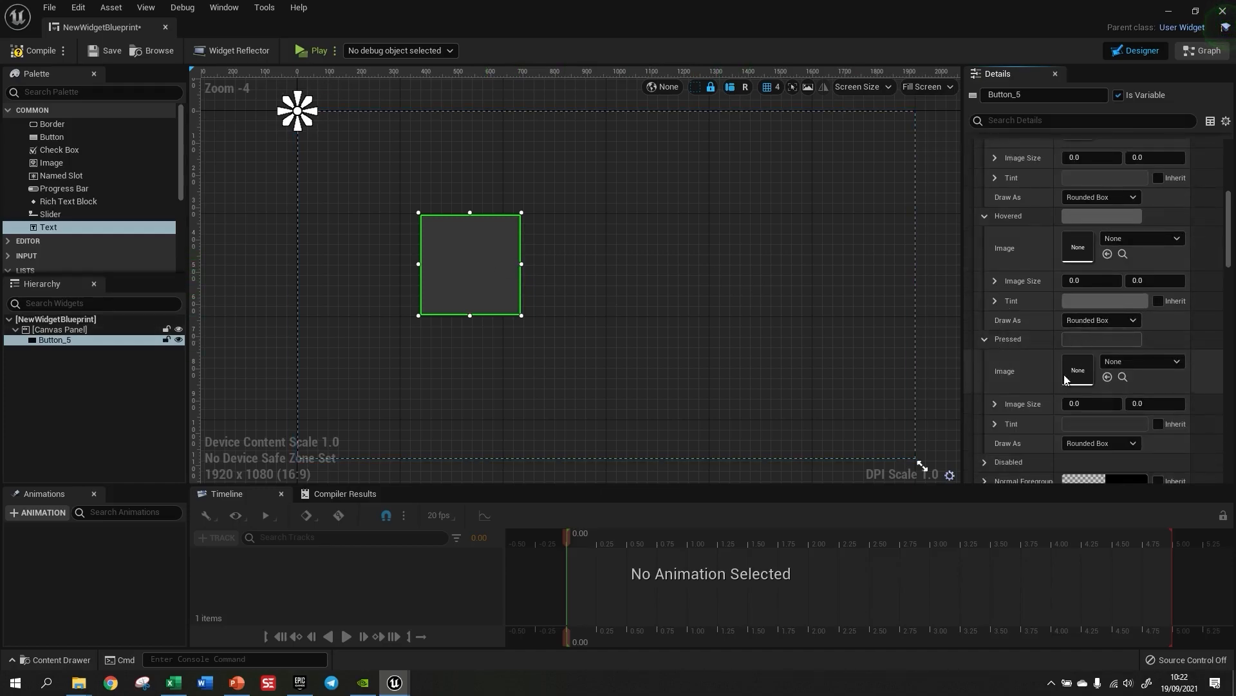
scroll(1127, 301, down, 2)
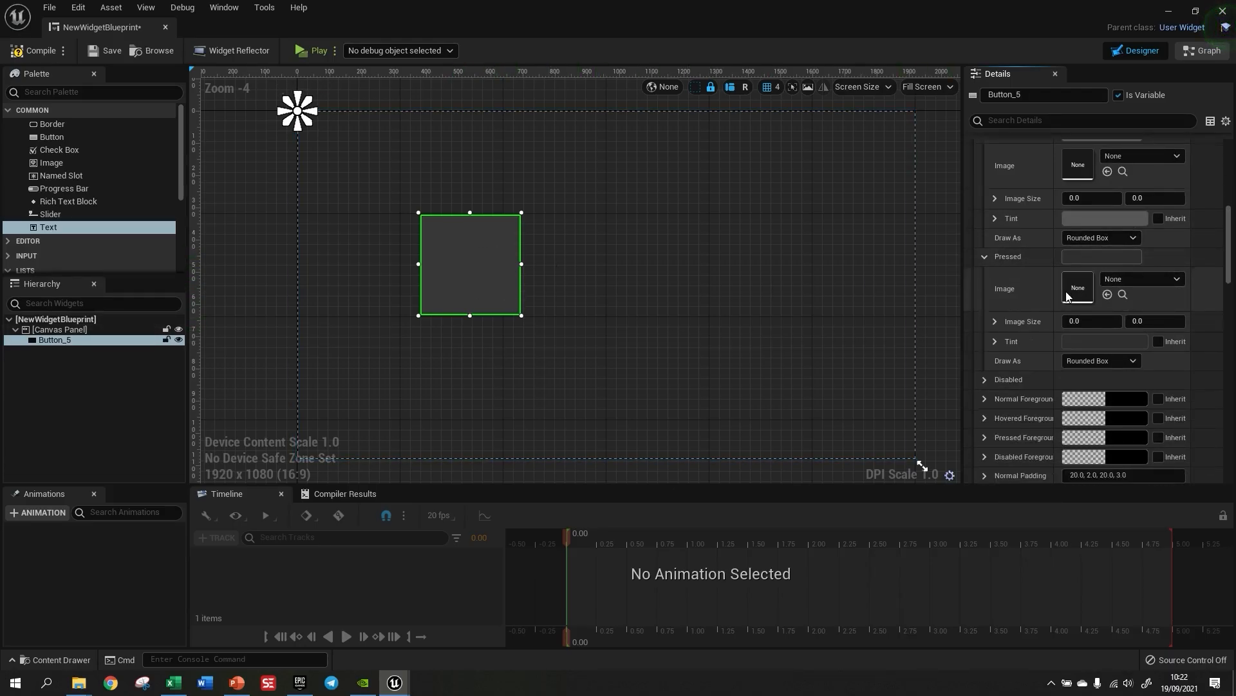
scroll(1065, 291, up, 4)
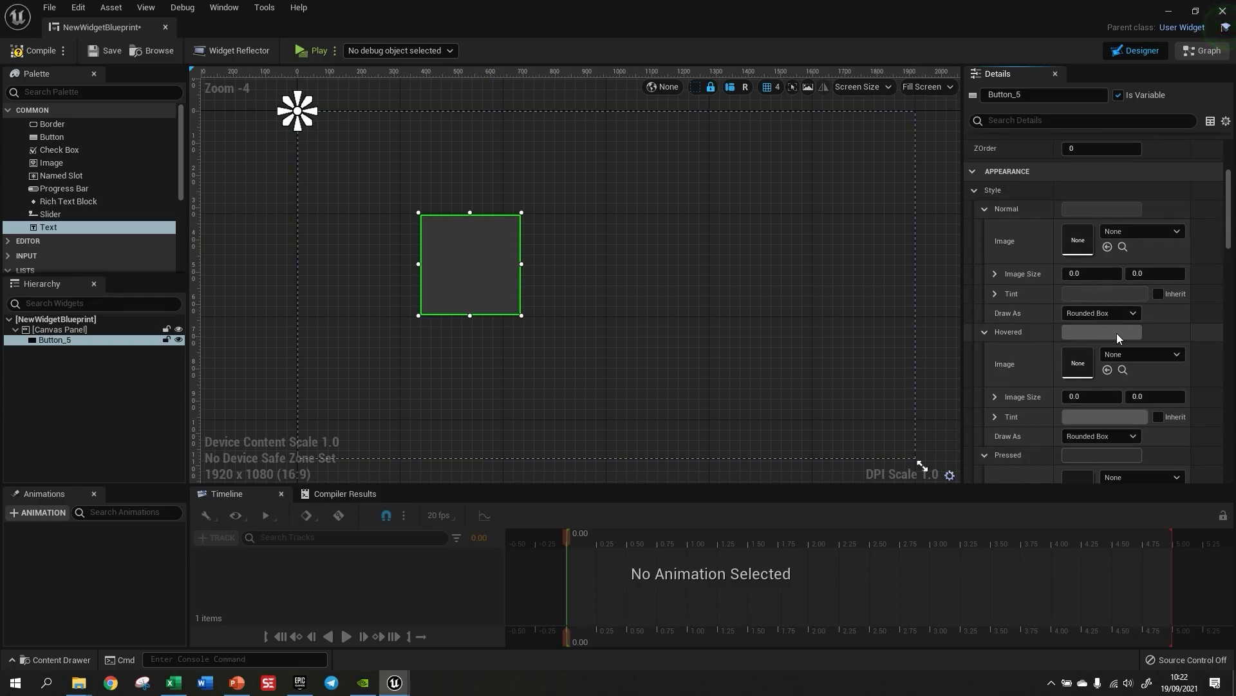
scroll(1114, 302, down, 3)
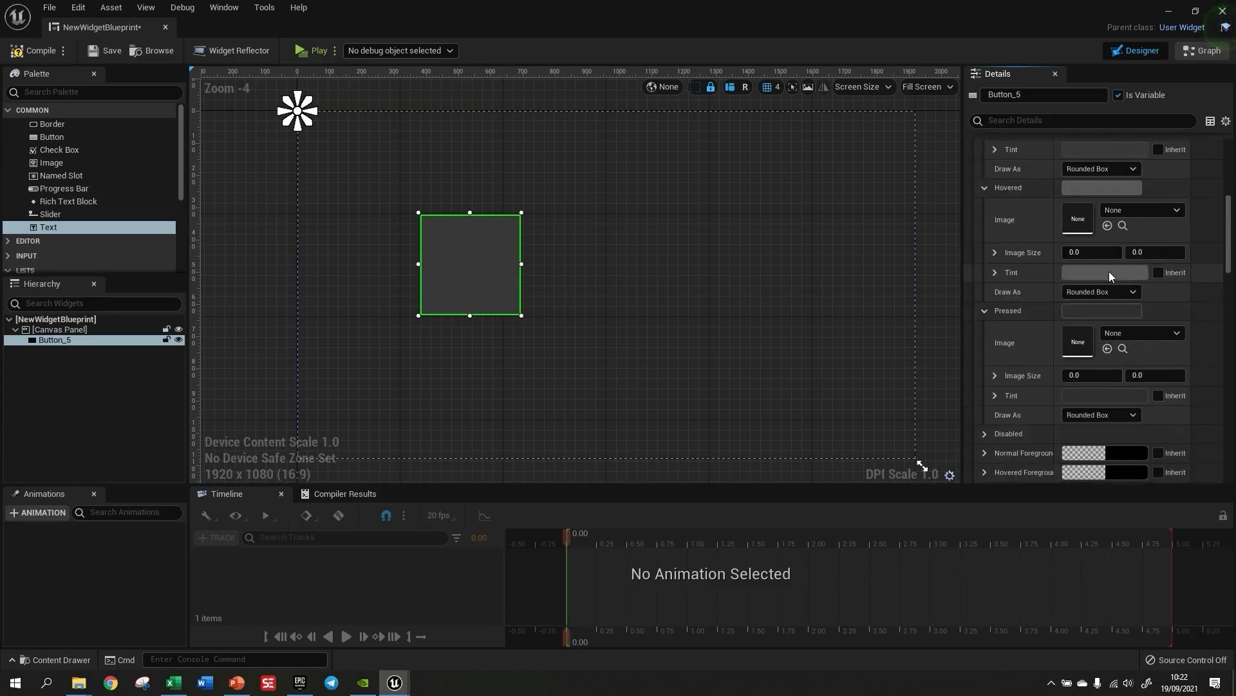
- Delete the button and place an Image widget on the canvas at about X 560, Y 432
scroll(1111, 342, down, 2)
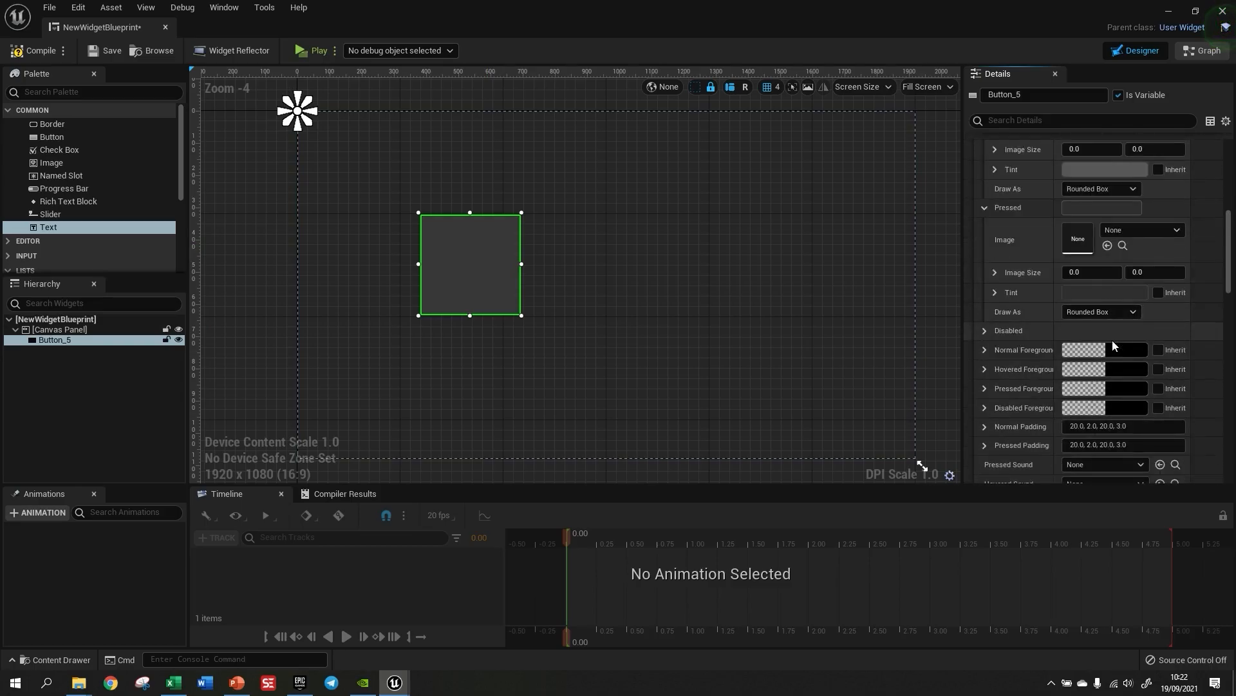
scroll(1111, 342, down, 2)
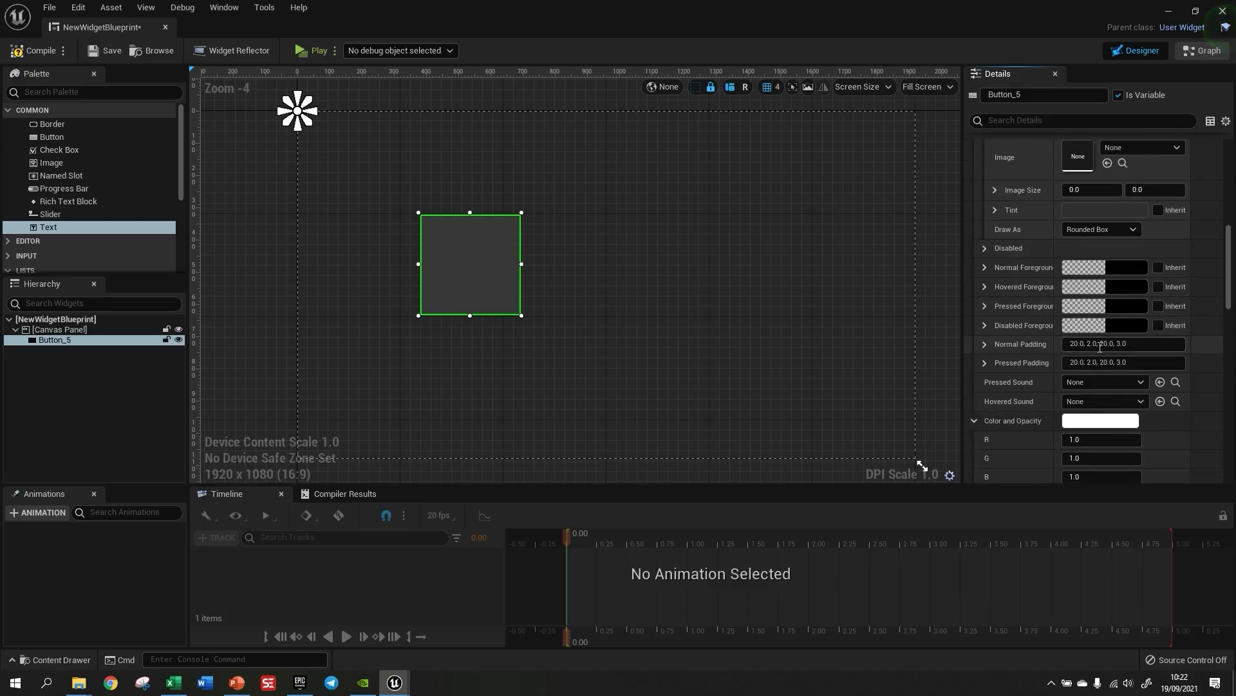
click(609, 327)
click(499, 276)
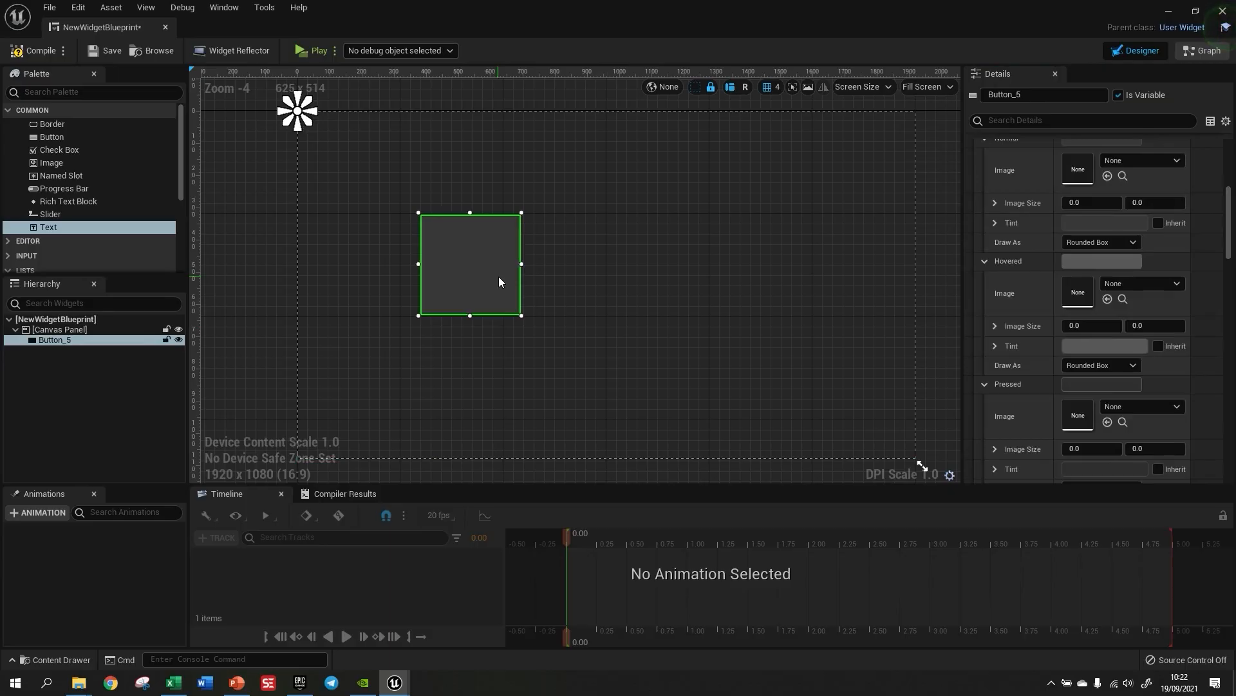
key(Delete)
drag(51, 162, 493, 256)
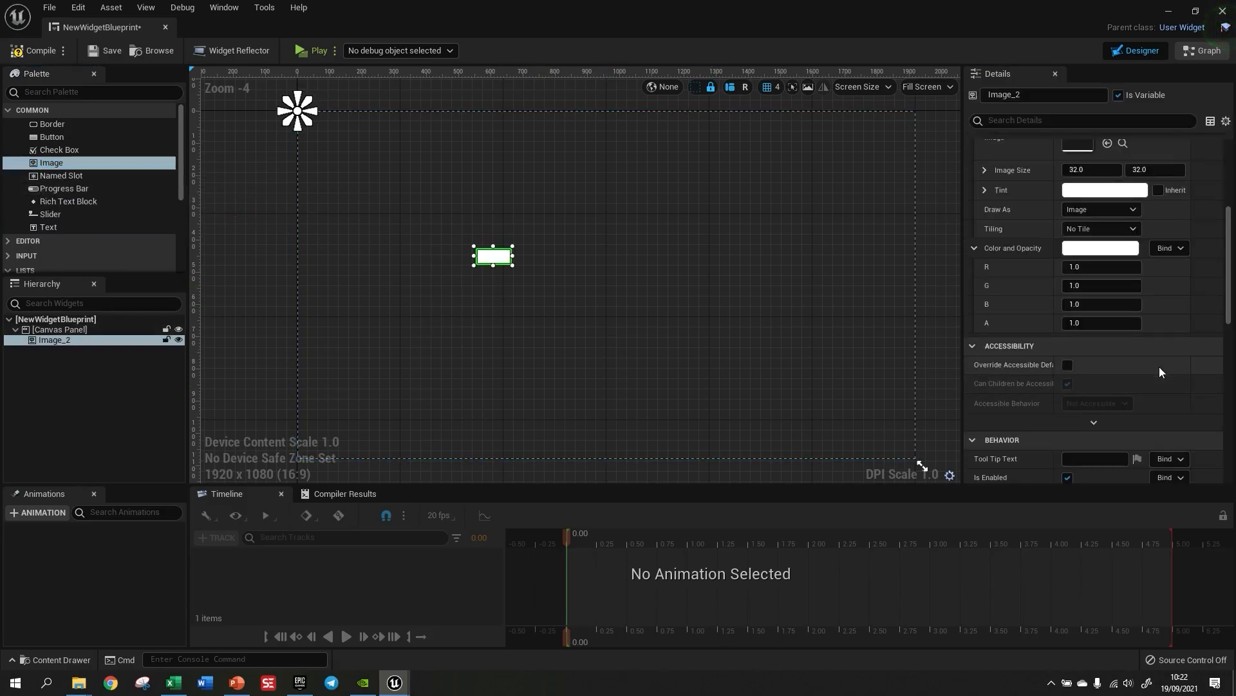
- Examine the image's slot, brush, color, behavior and render transform settings
scroll(1160, 369, down, 3)
scroll(1193, 289, up, 4)
scroll(1193, 288, up, 5)
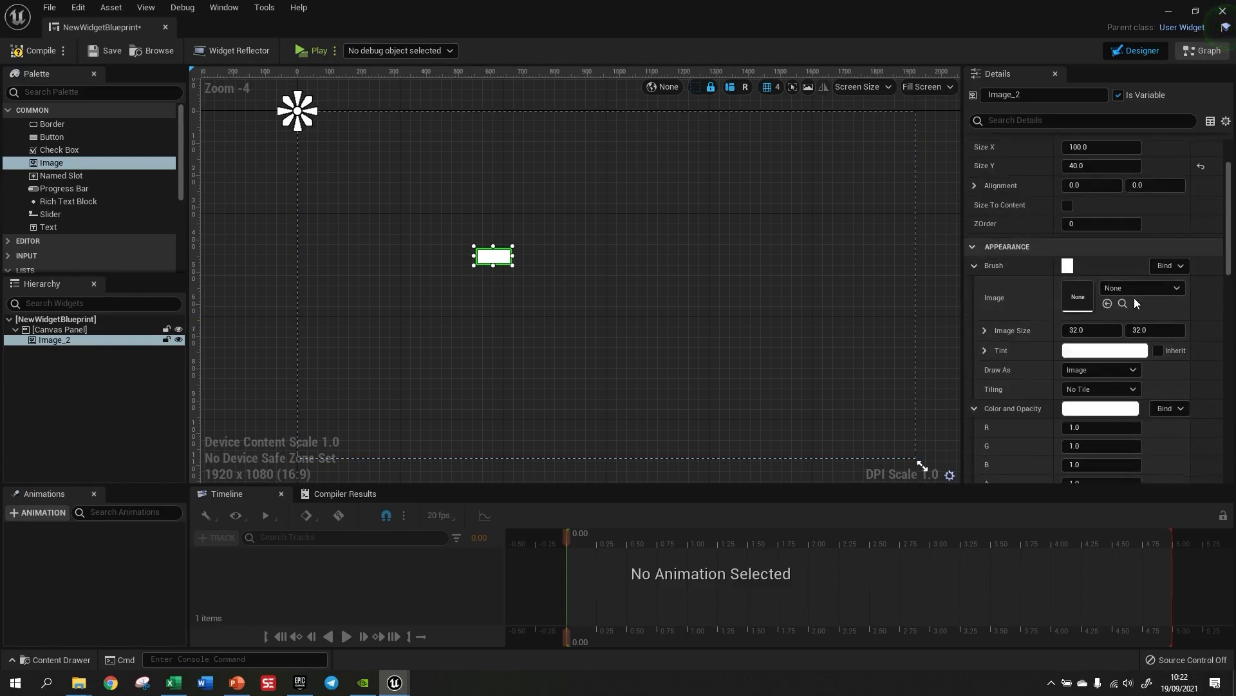
scroll(1134, 298, down, 2)
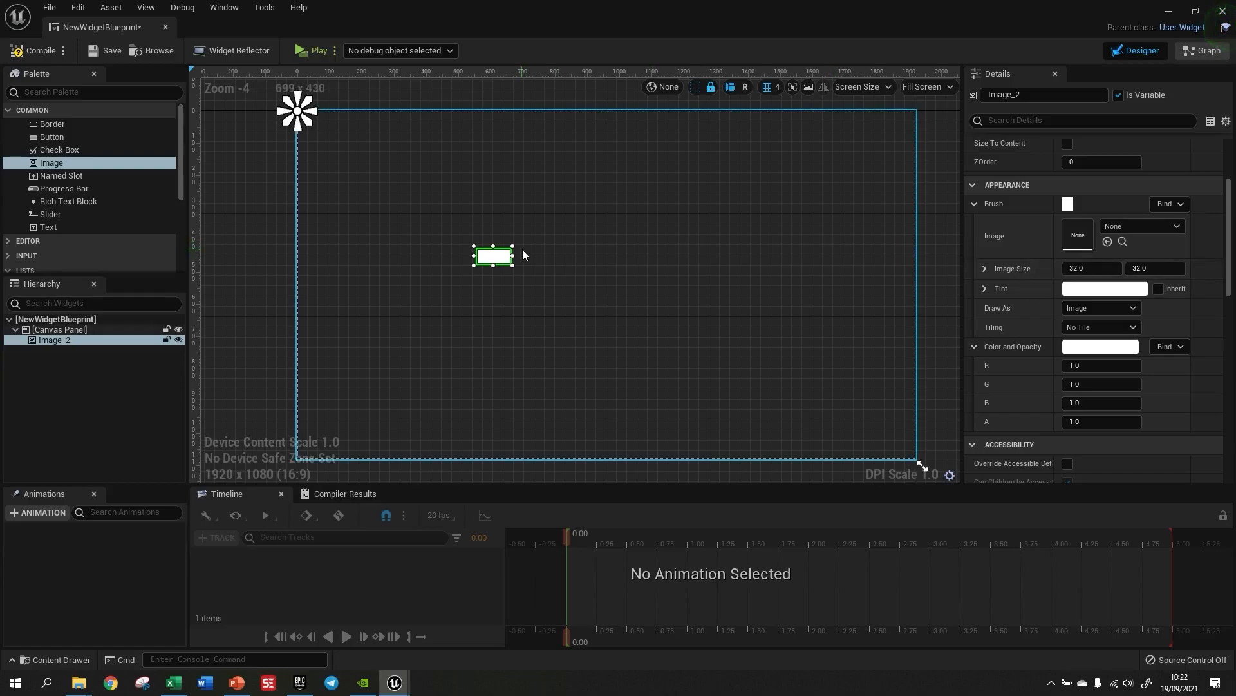
scroll(1134, 316, down, 10)
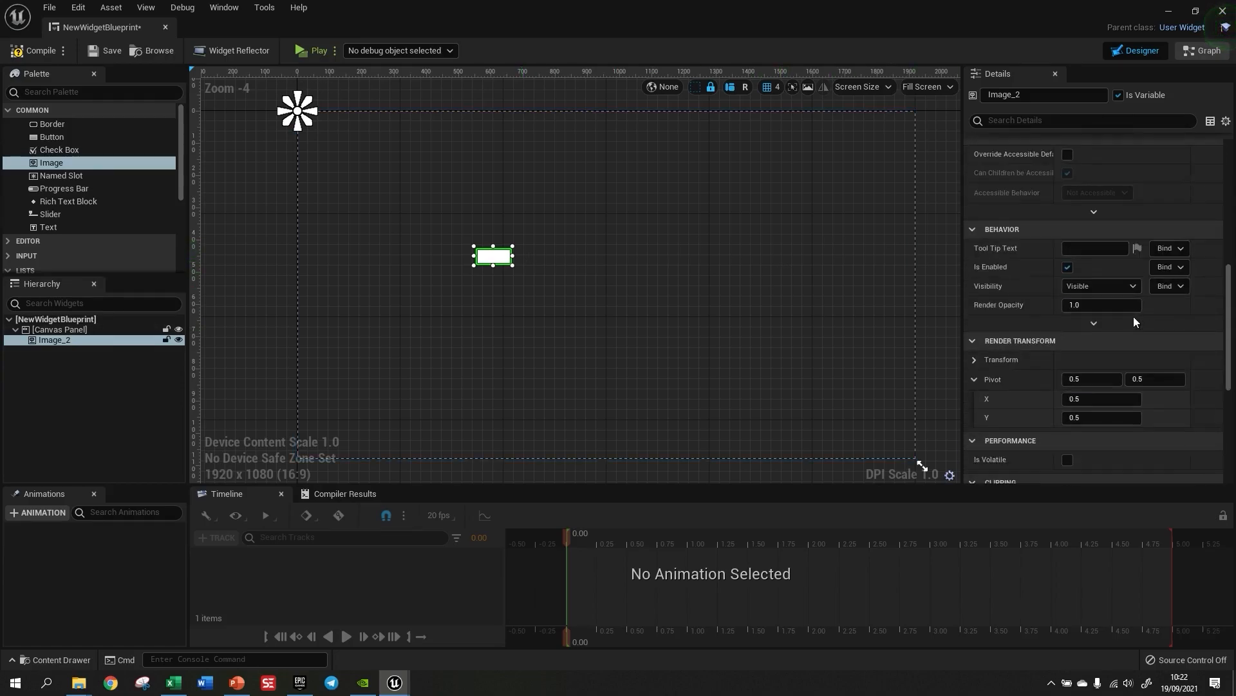
scroll(1131, 310, up, 12)
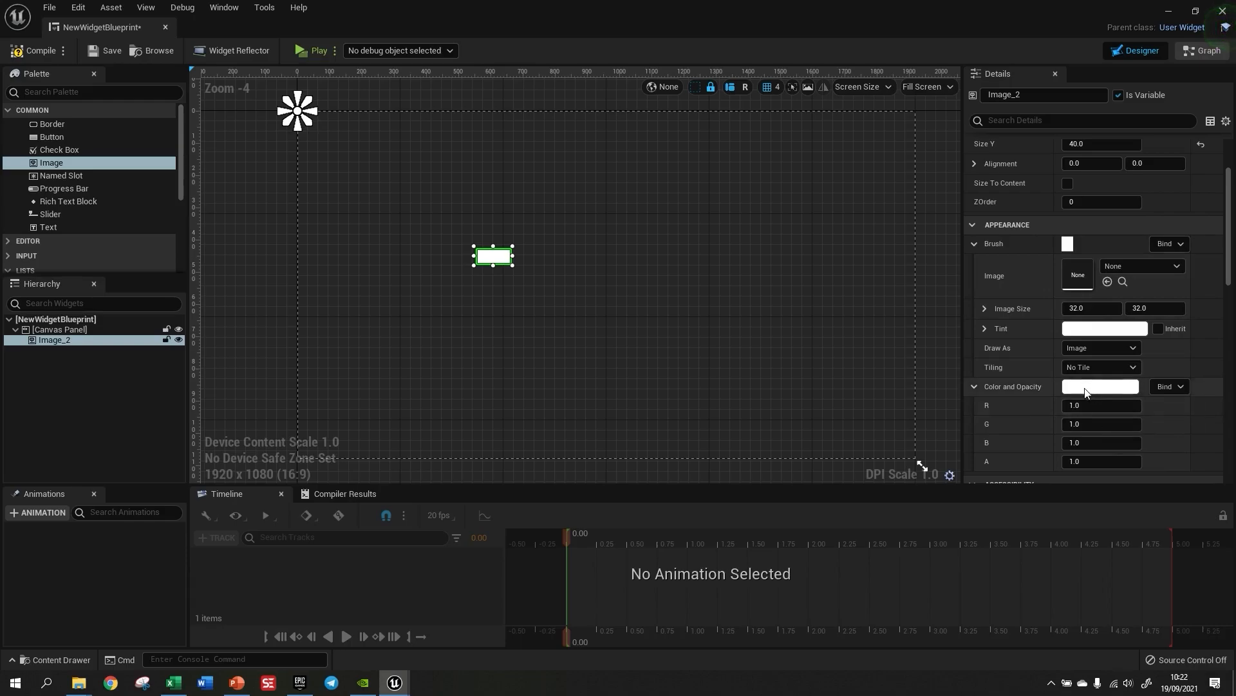
scroll(1086, 320, up, 3)
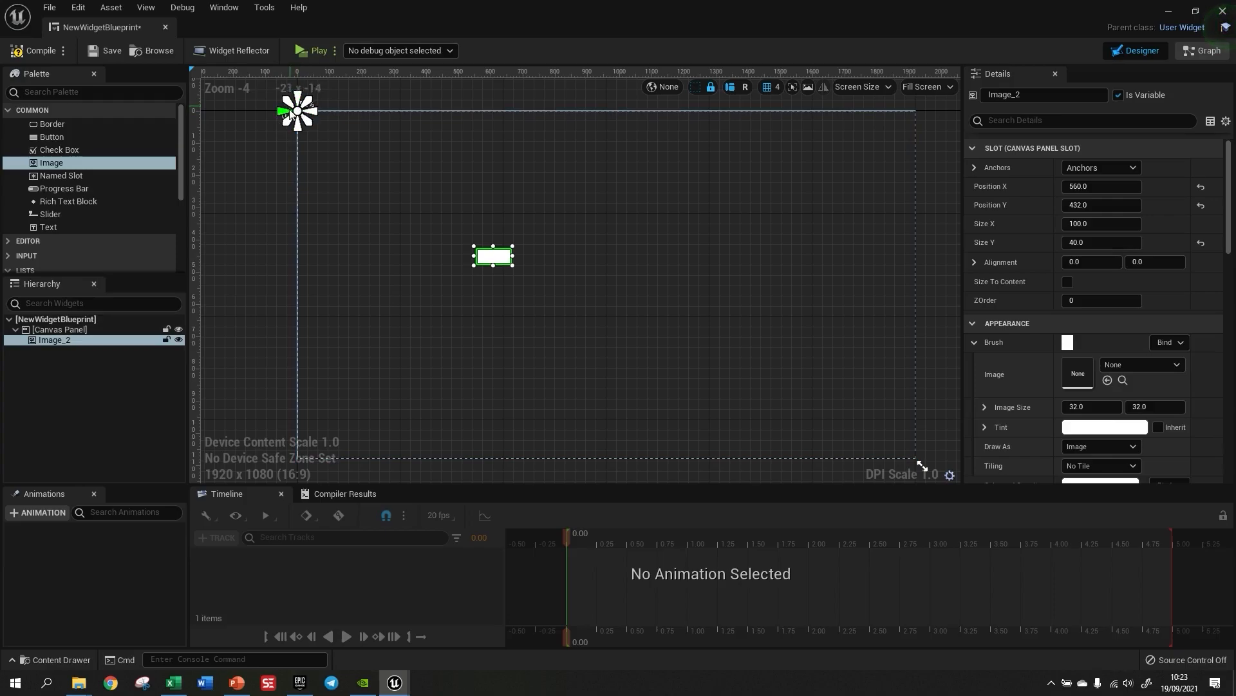
- Run the game preview, resize its window to various widths and heights to examine how the menu adapts, and stop it
click(555, 299)
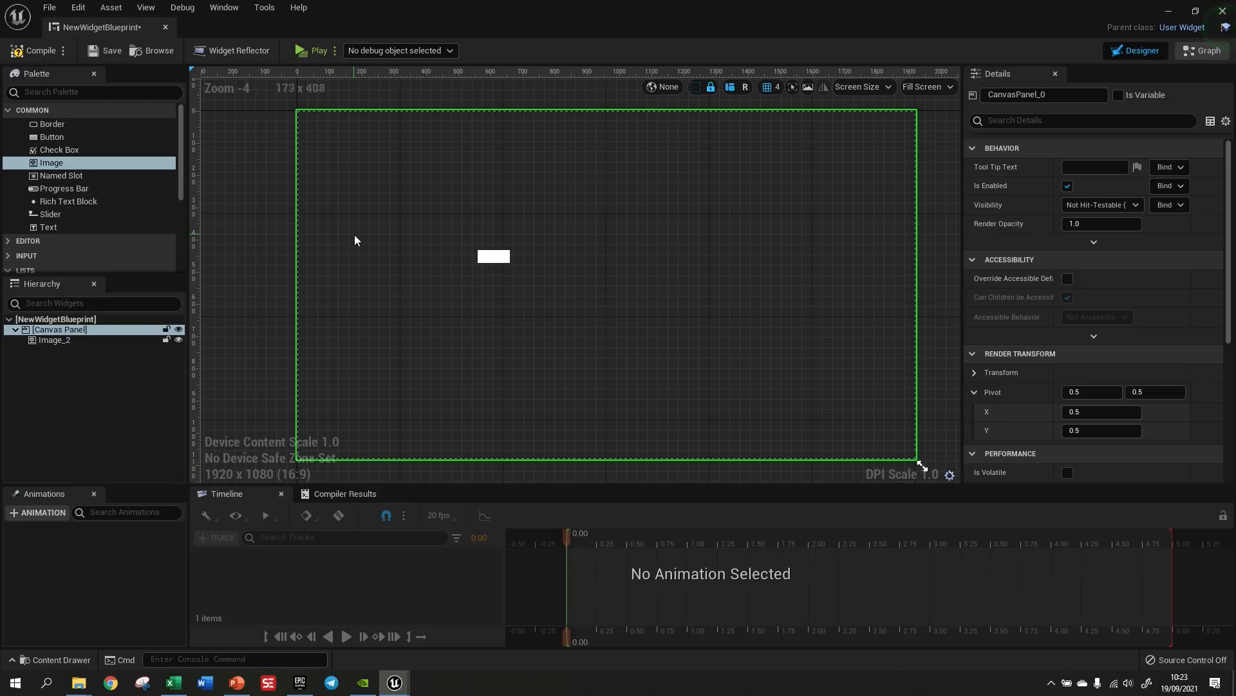
click(306, 56)
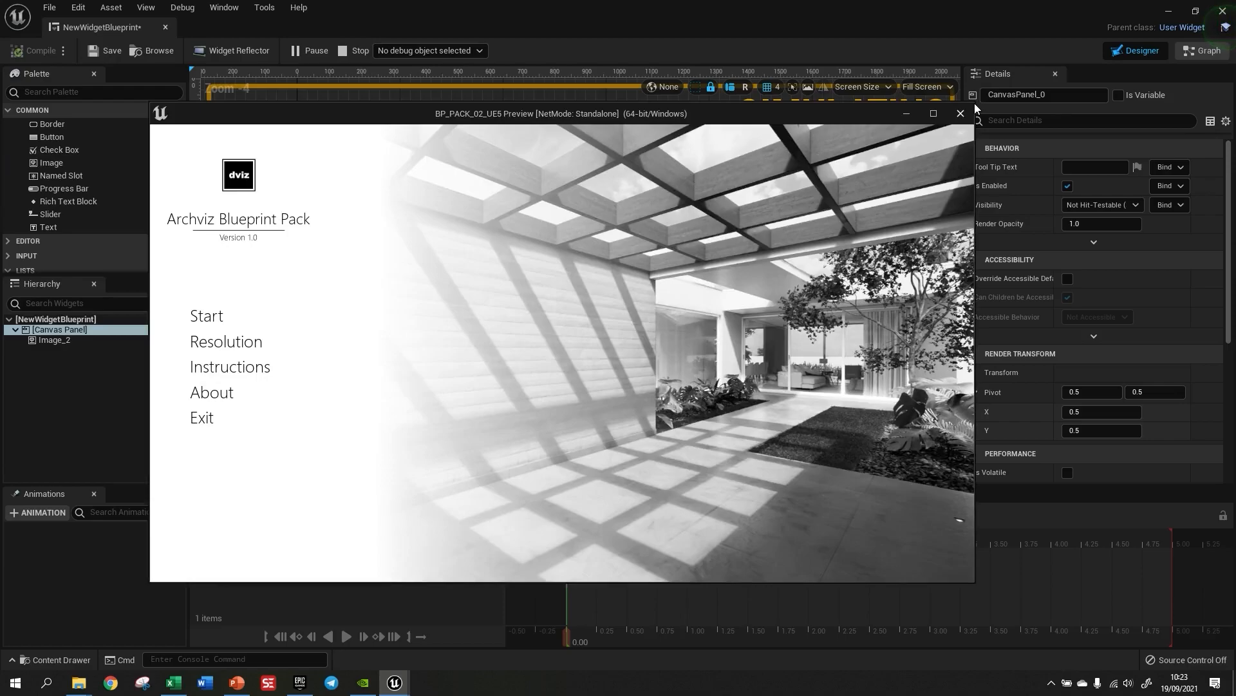
drag(975, 103, 1140, 185)
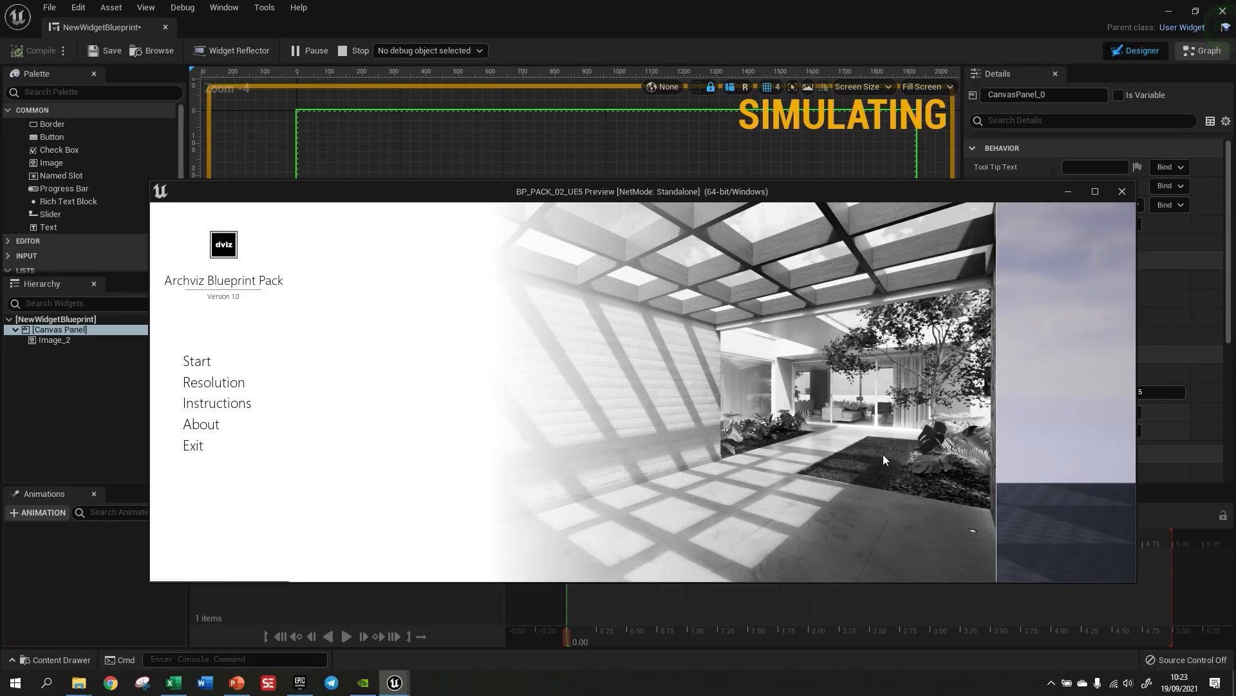
drag(1143, 260, 610, 233)
drag(491, 187, 483, 33)
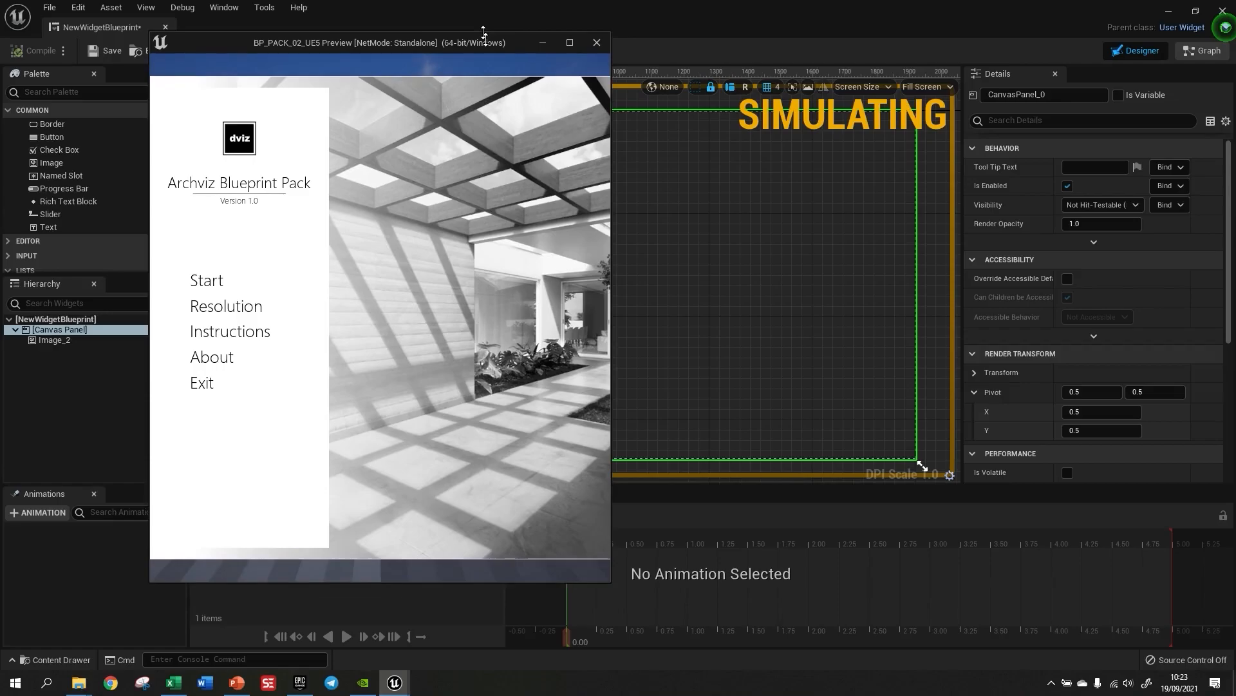
drag(483, 32, 474, 133)
drag(619, 282, 863, 300)
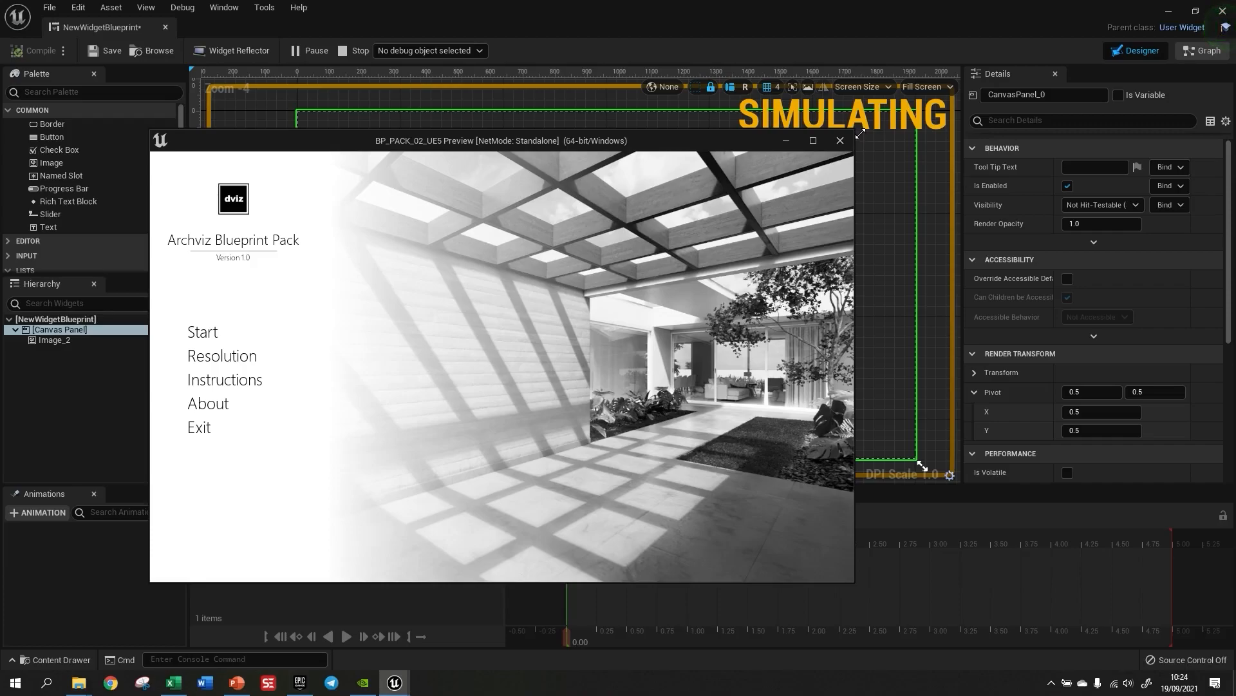
drag(854, 129, 898, 136)
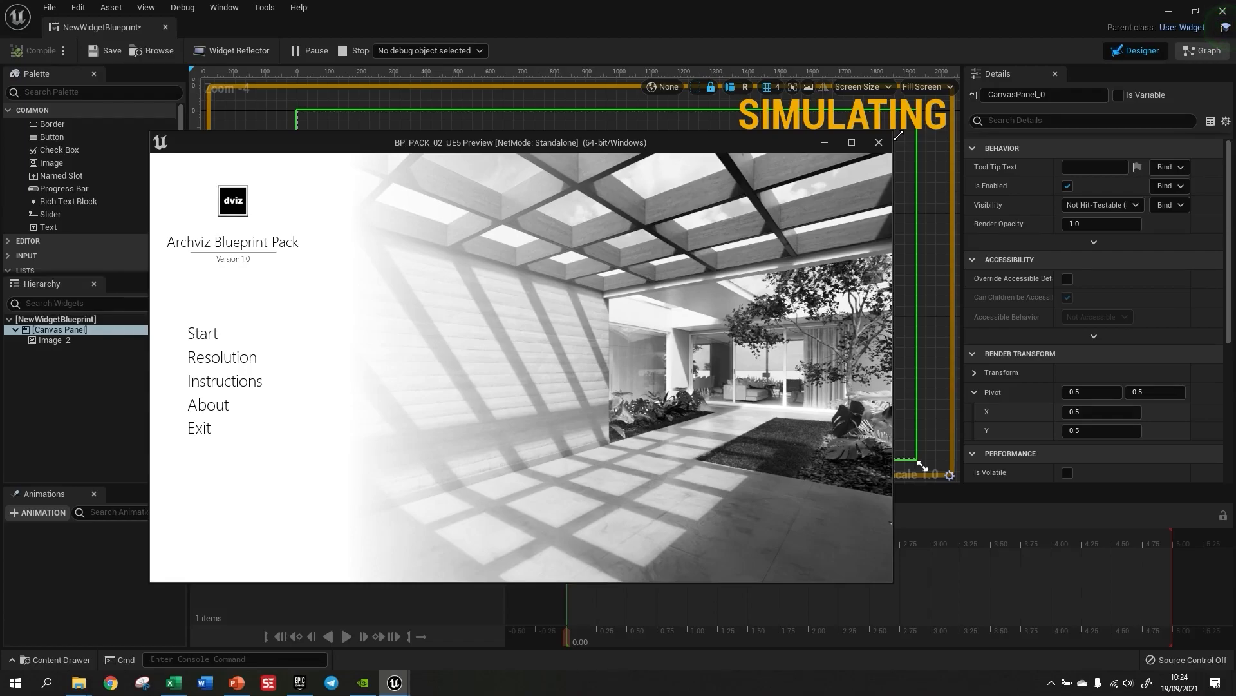
drag(898, 135, 838, 135)
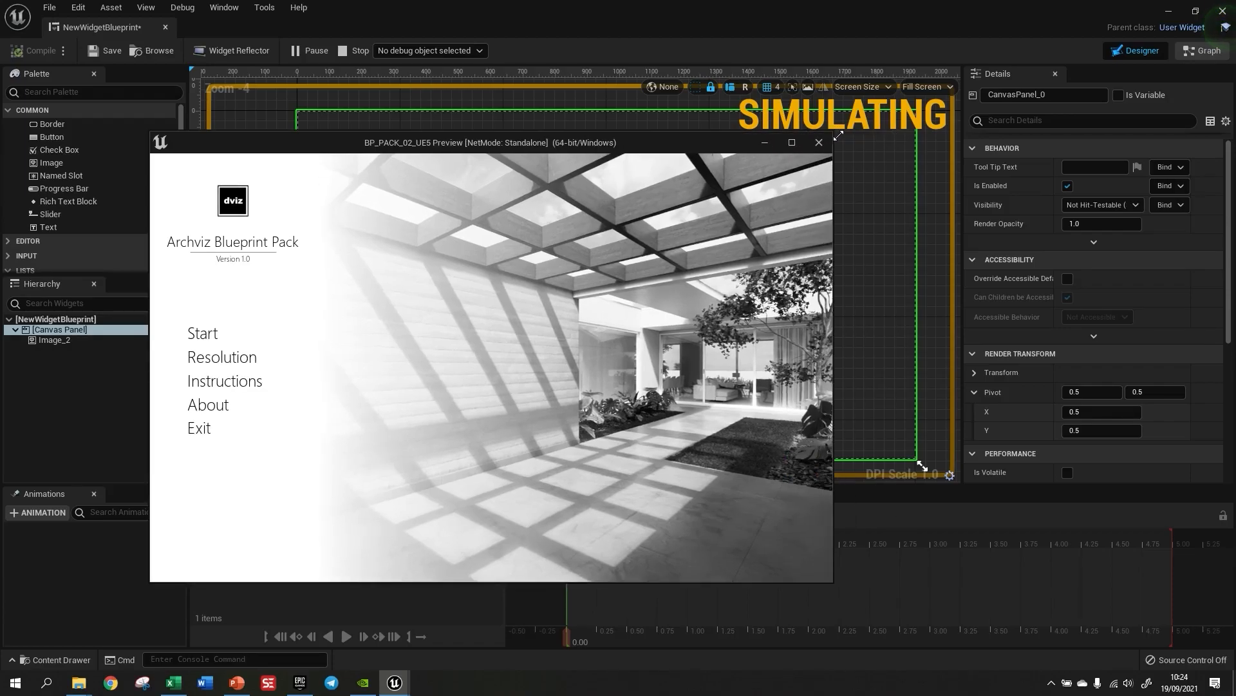
key(Escape)
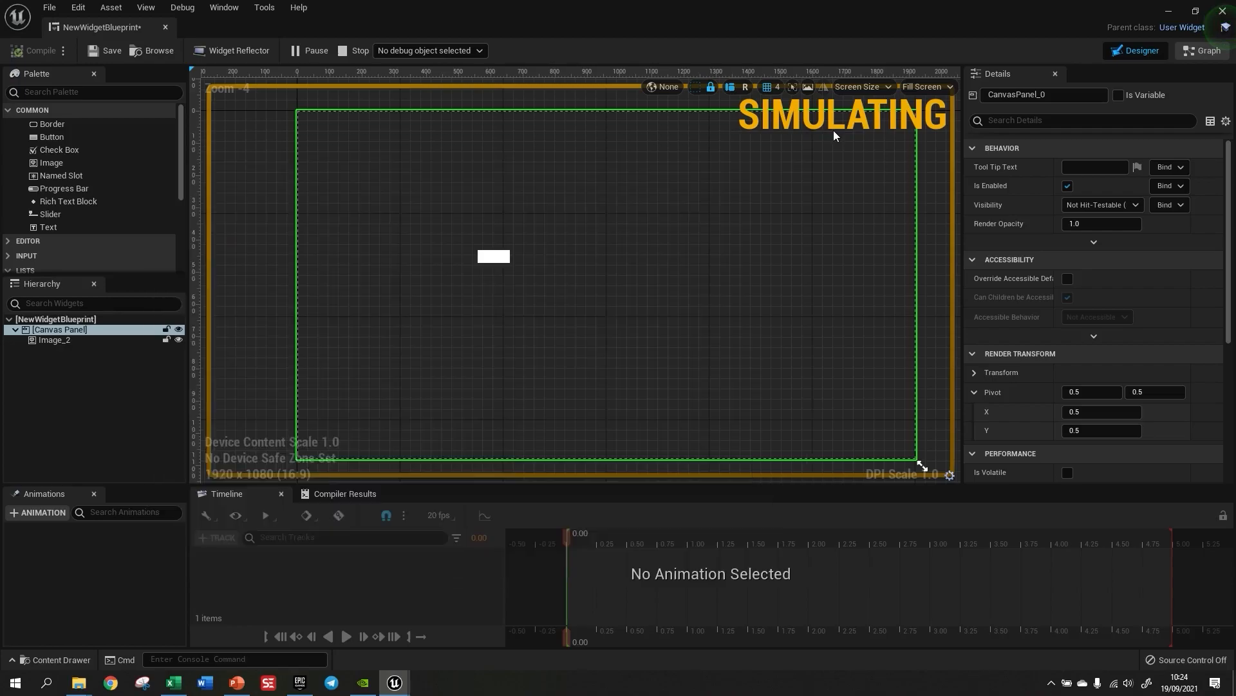
- Move the image closer to the canvas origin, to about X 176, Y 120
click(493, 256)
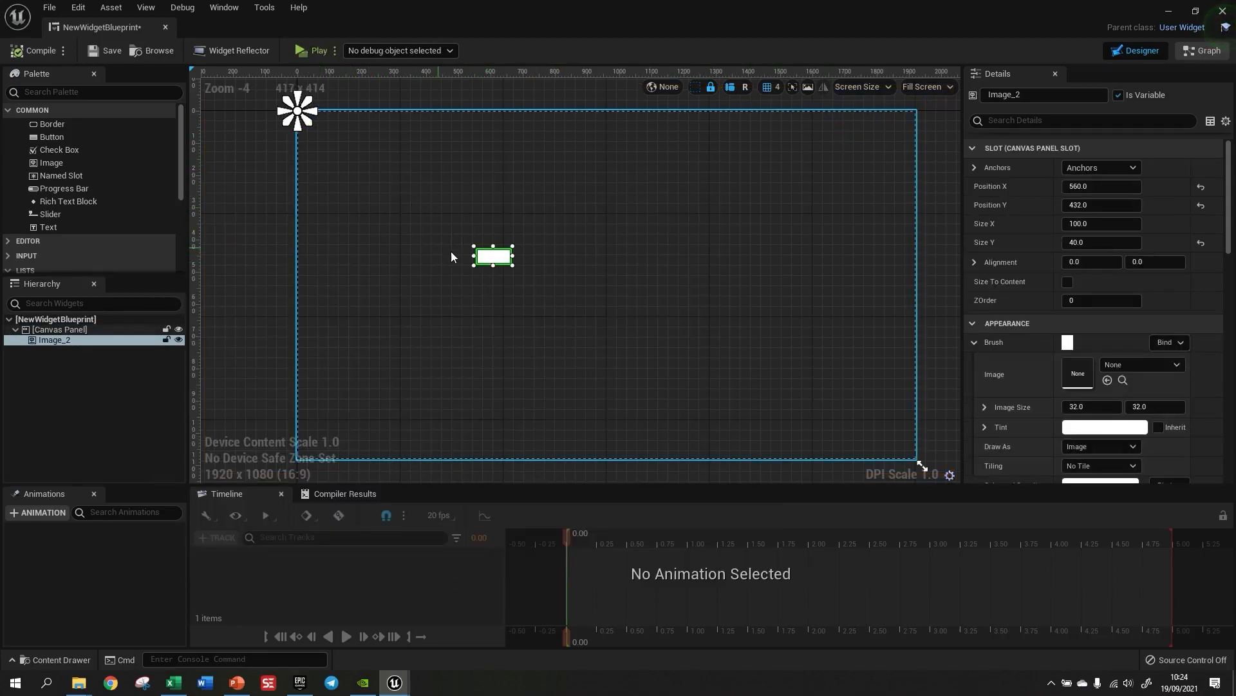
drag(487, 253, 404, 178)
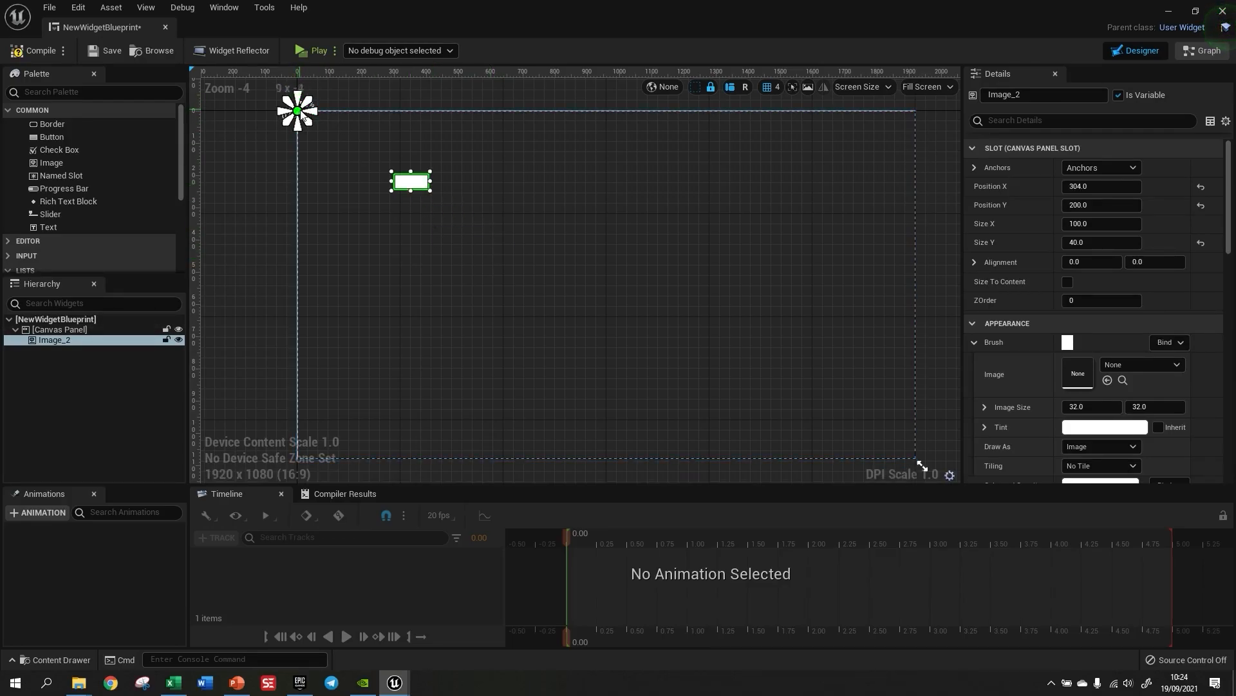
drag(403, 184, 364, 159)
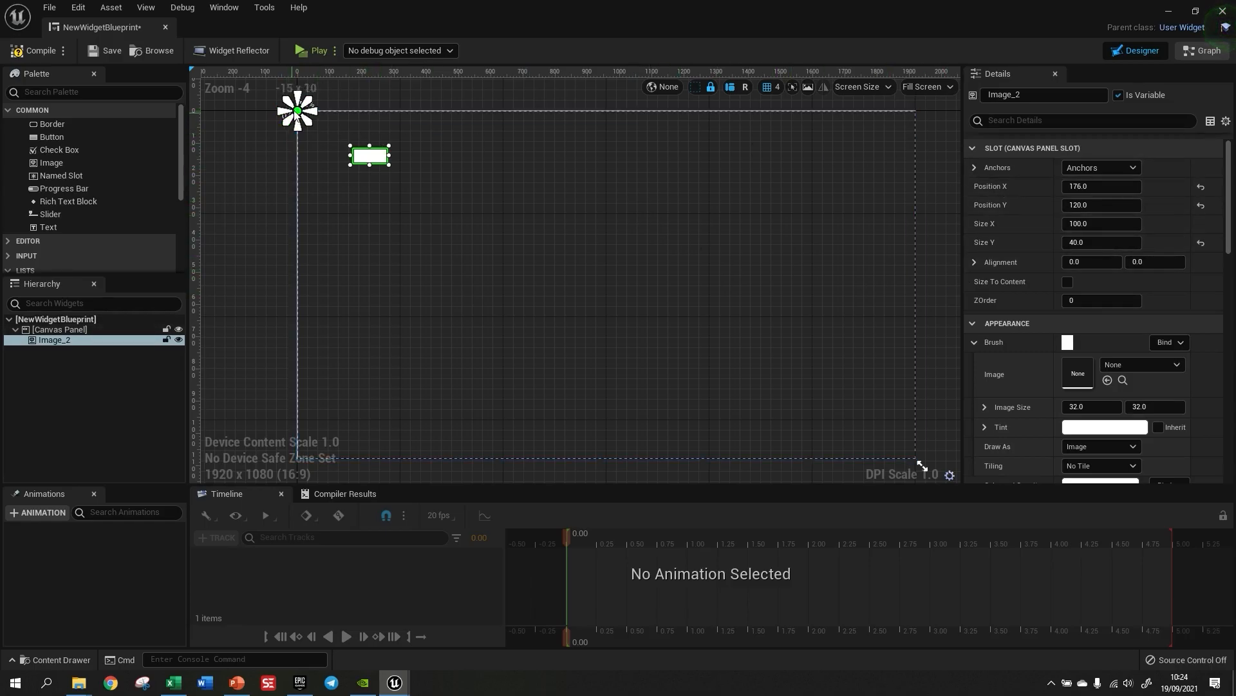
- Try Position X values of 200 and -200 on the image
click(1077, 188)
text(200)
key(Return)
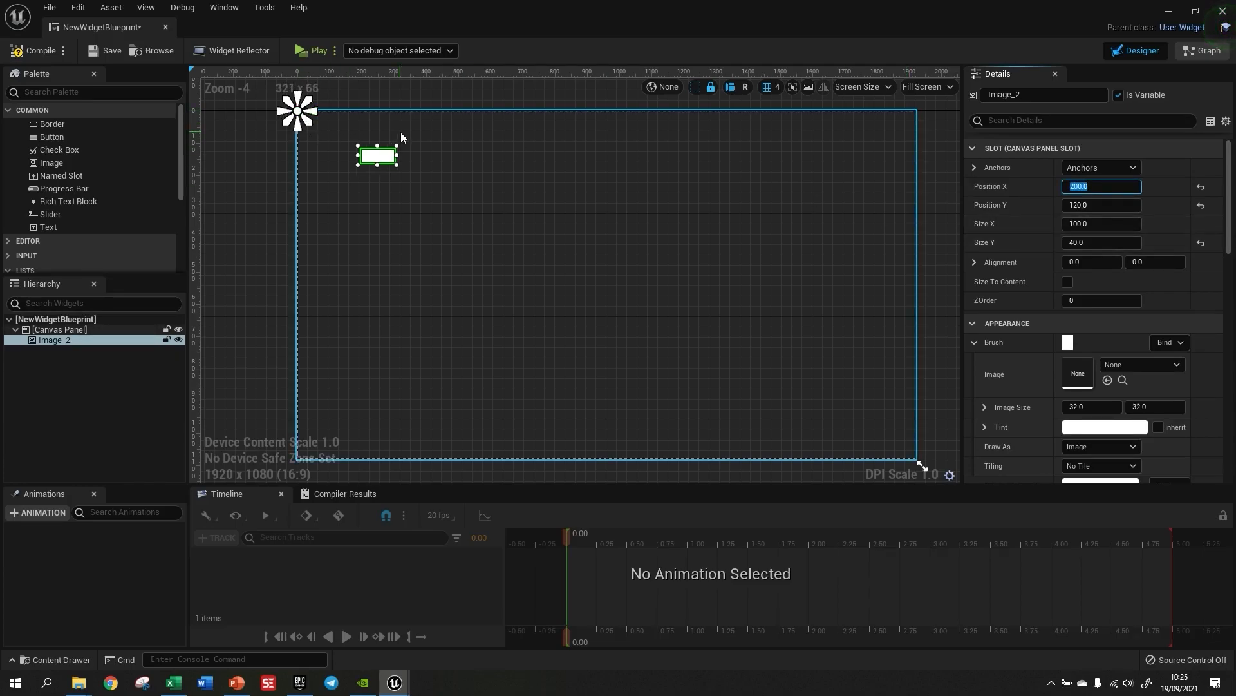
text(-200)
key(Return)
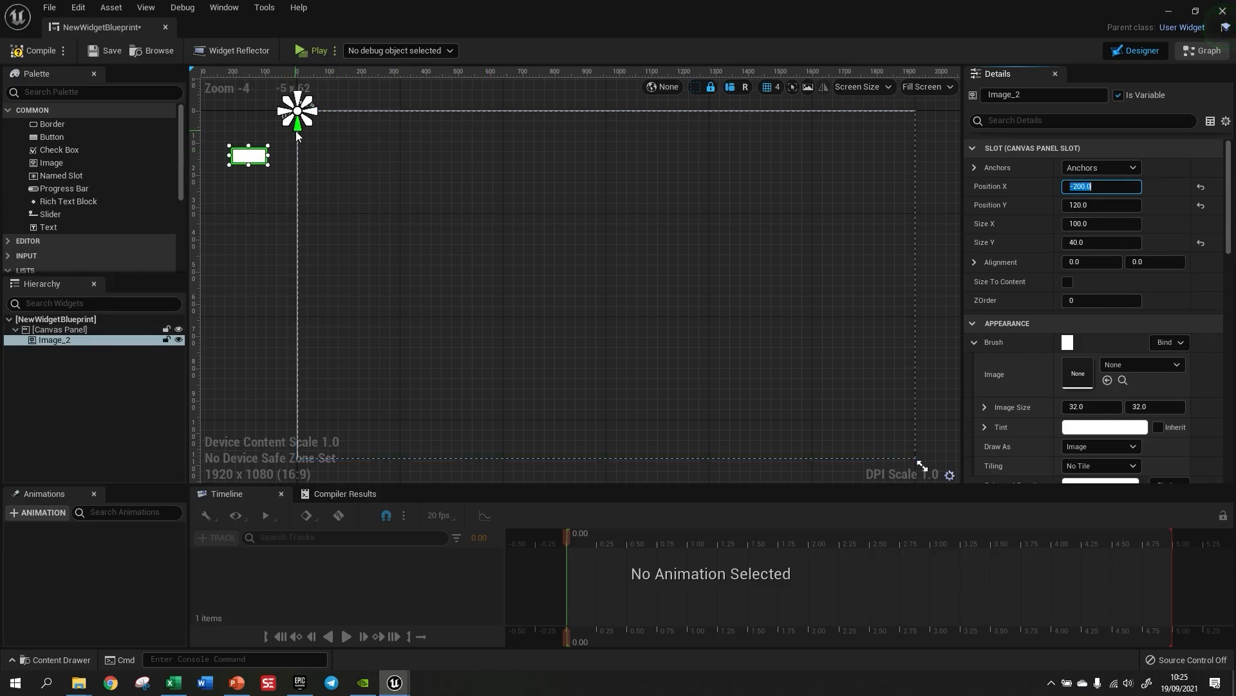
- Set both the Position X and Position Y of the image to 200
text(200)
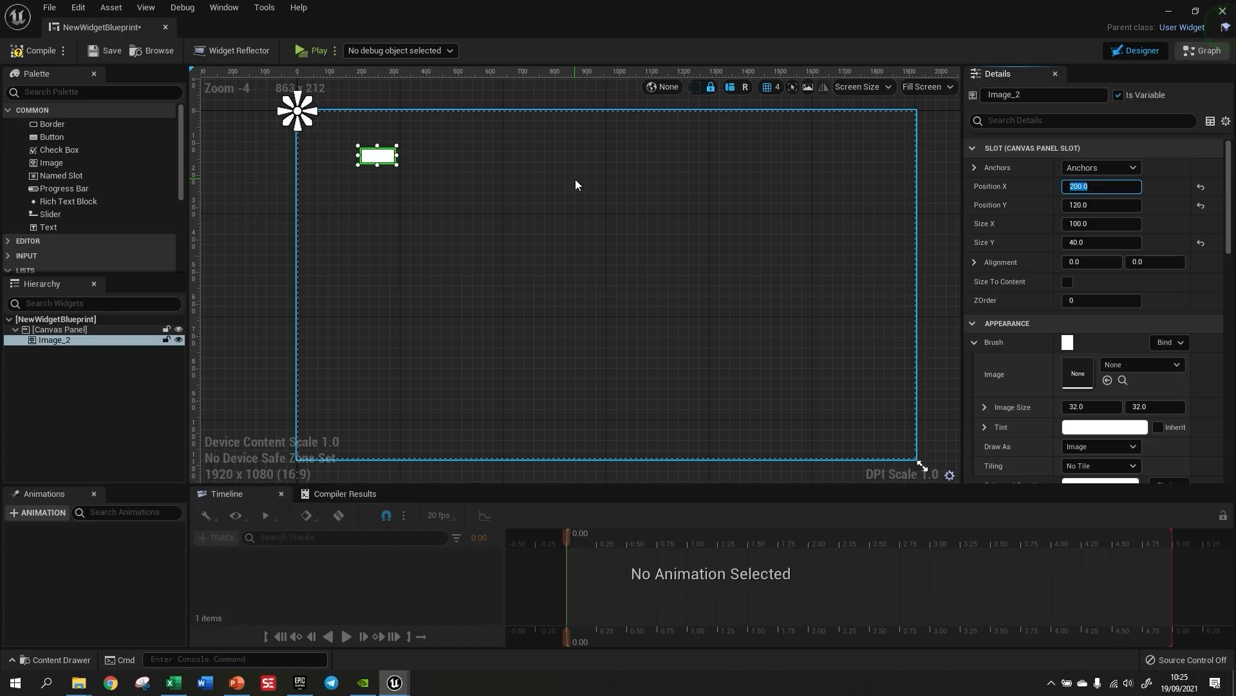
key(Tab)
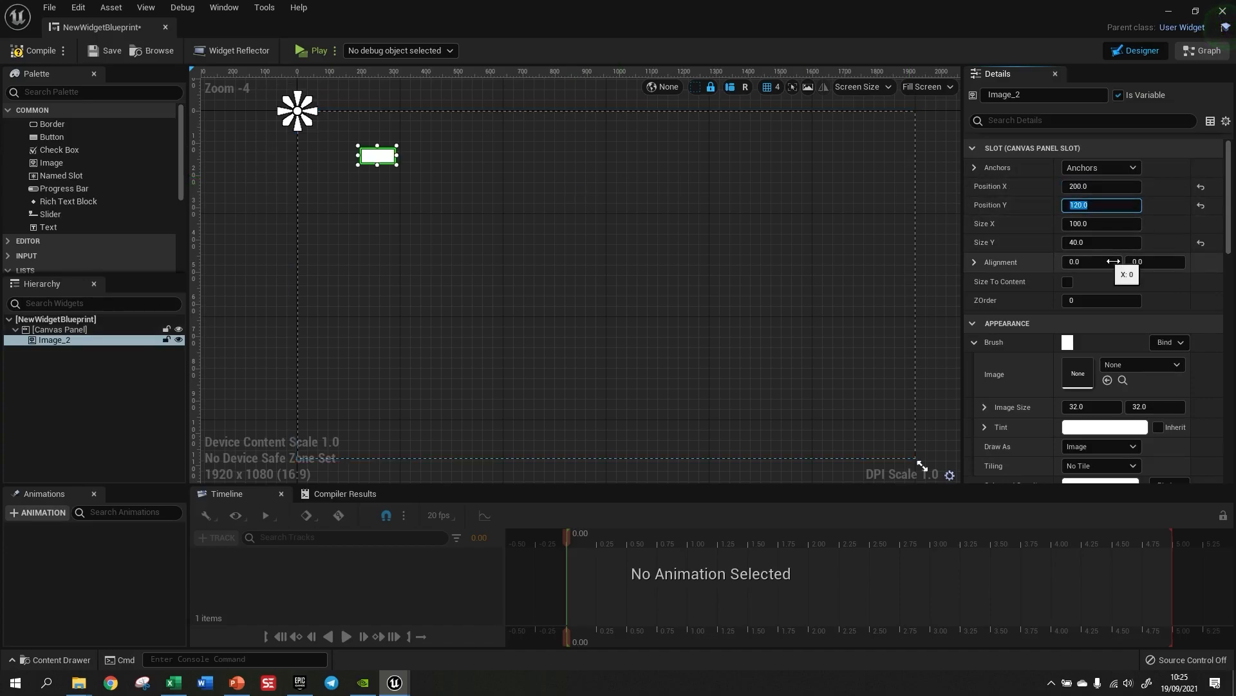
text(200)
key(Return)
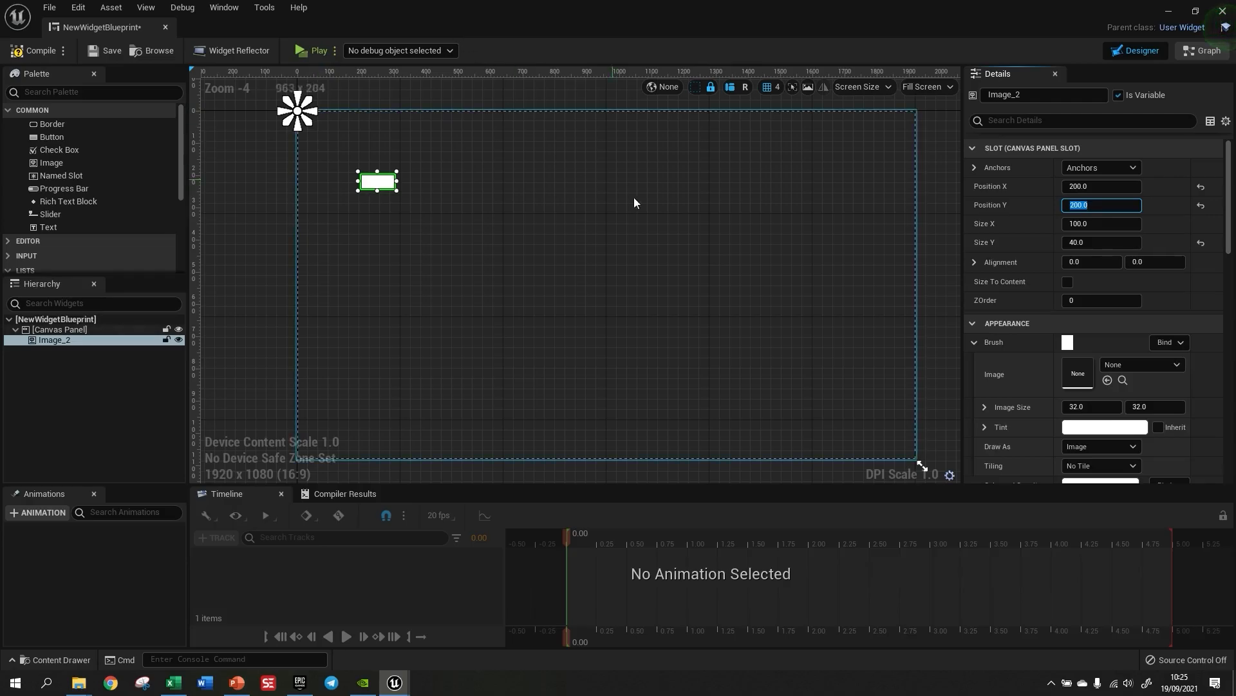
- Reset the image's Size Y to its default of 30 and set its Size X to 200
key(ctrl+z)
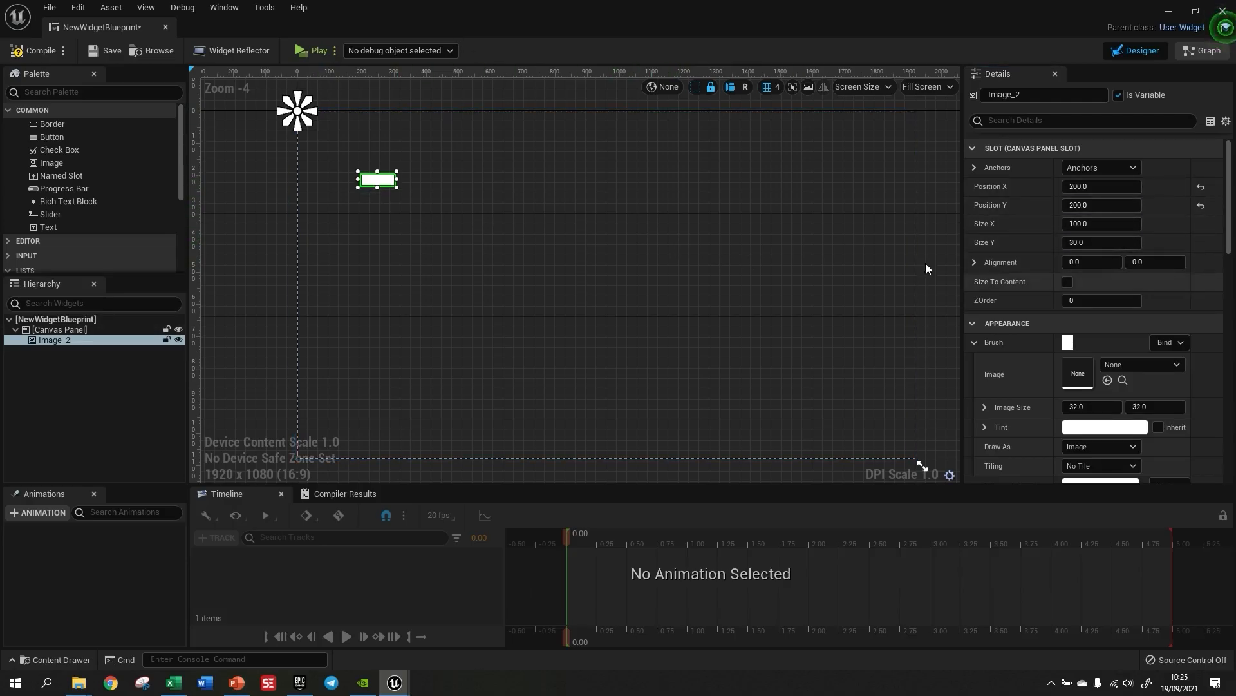
click(1094, 224)
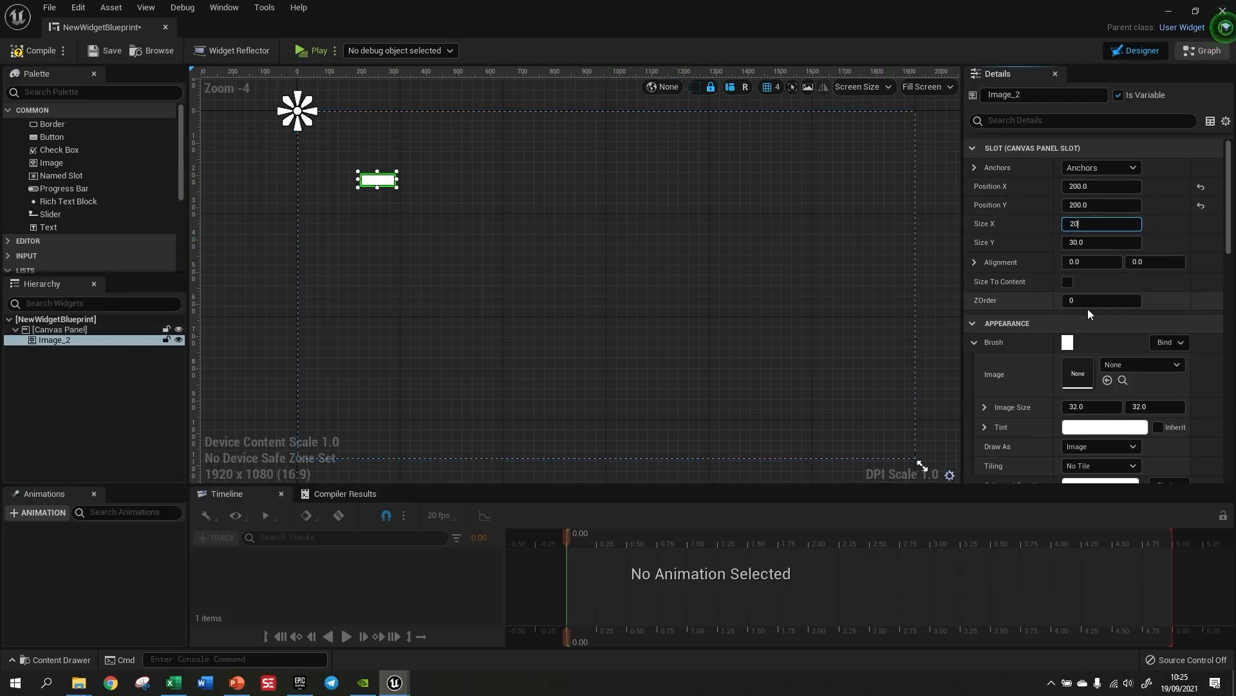
text(200)
key(Return)
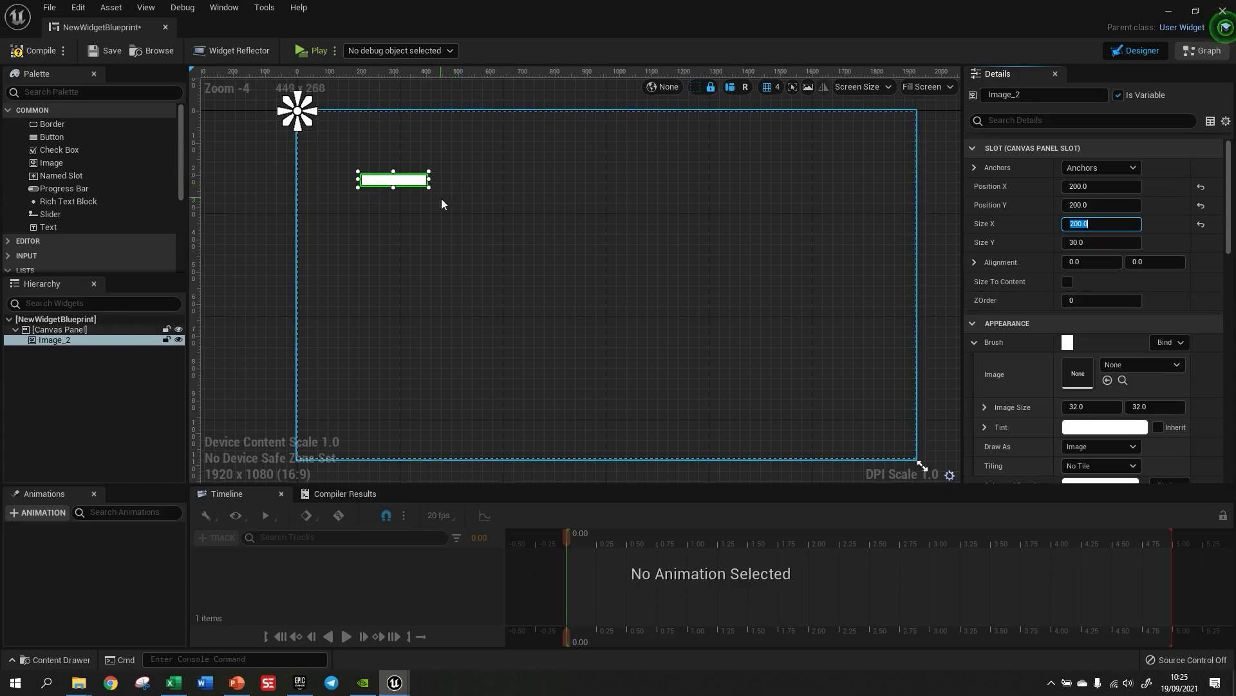
- Set the image's alignment to 0.5 by 0.5 so that its pivot is centered
click(1095, 263)
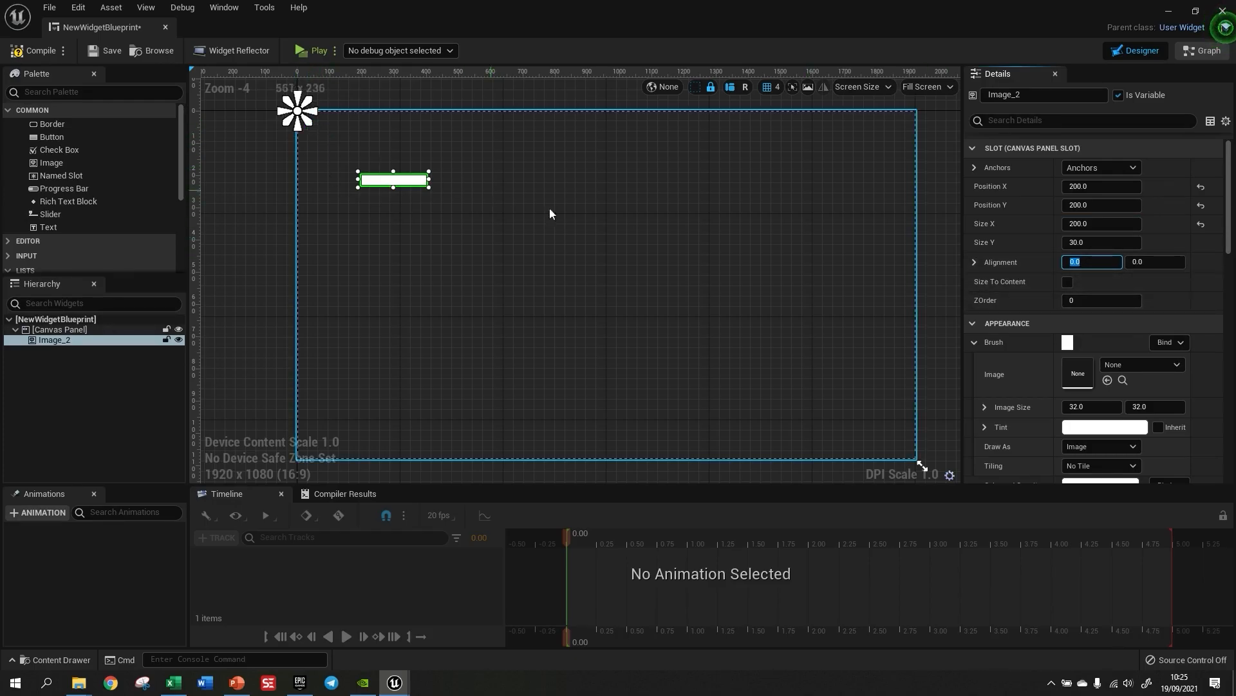
text(0.5)
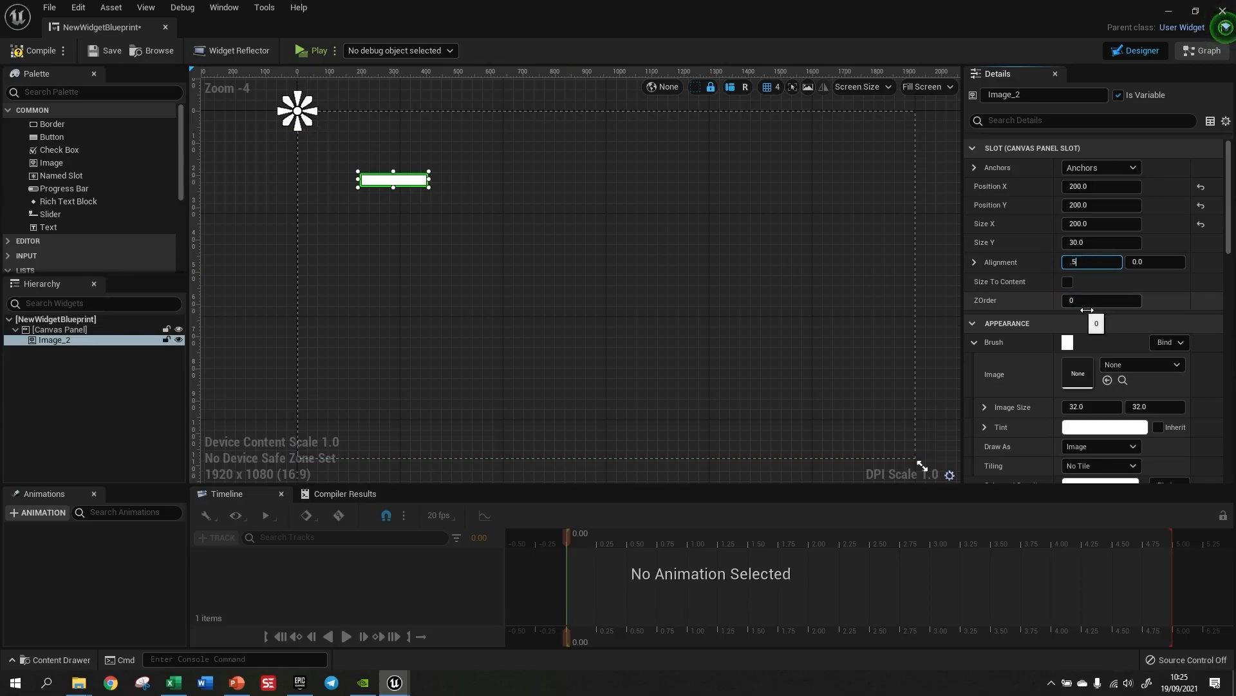
key(Return)
key(Tab)
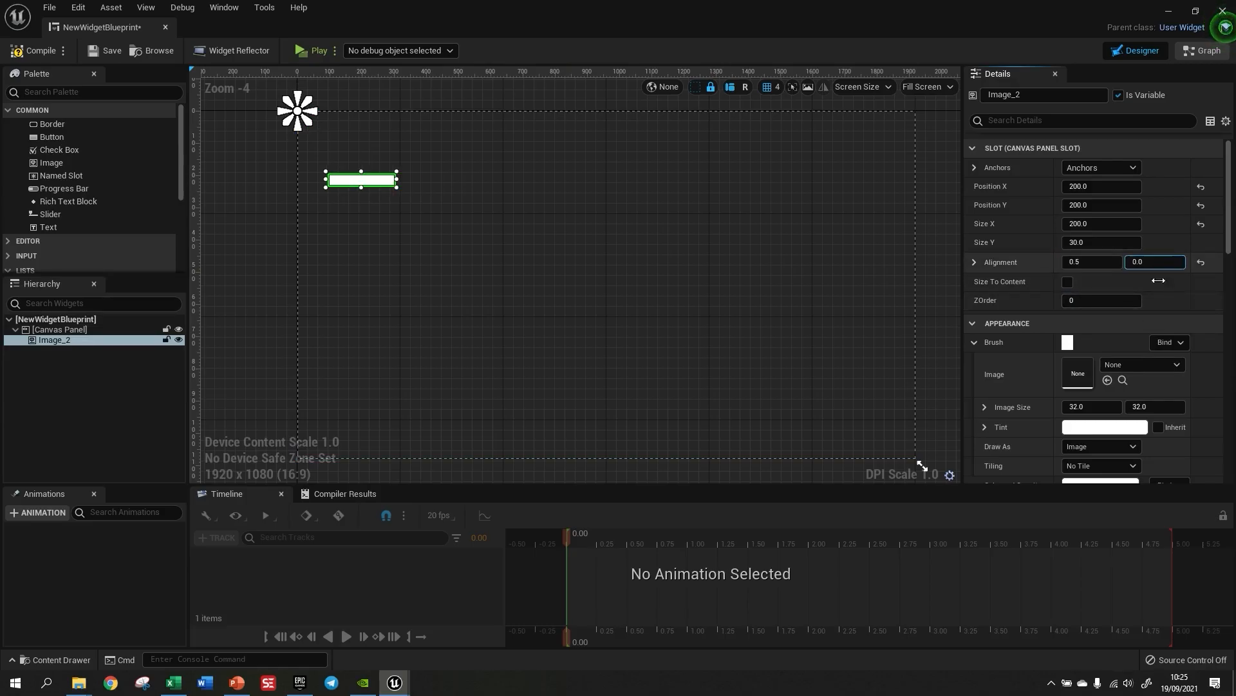
text(0.5)
key(Return)
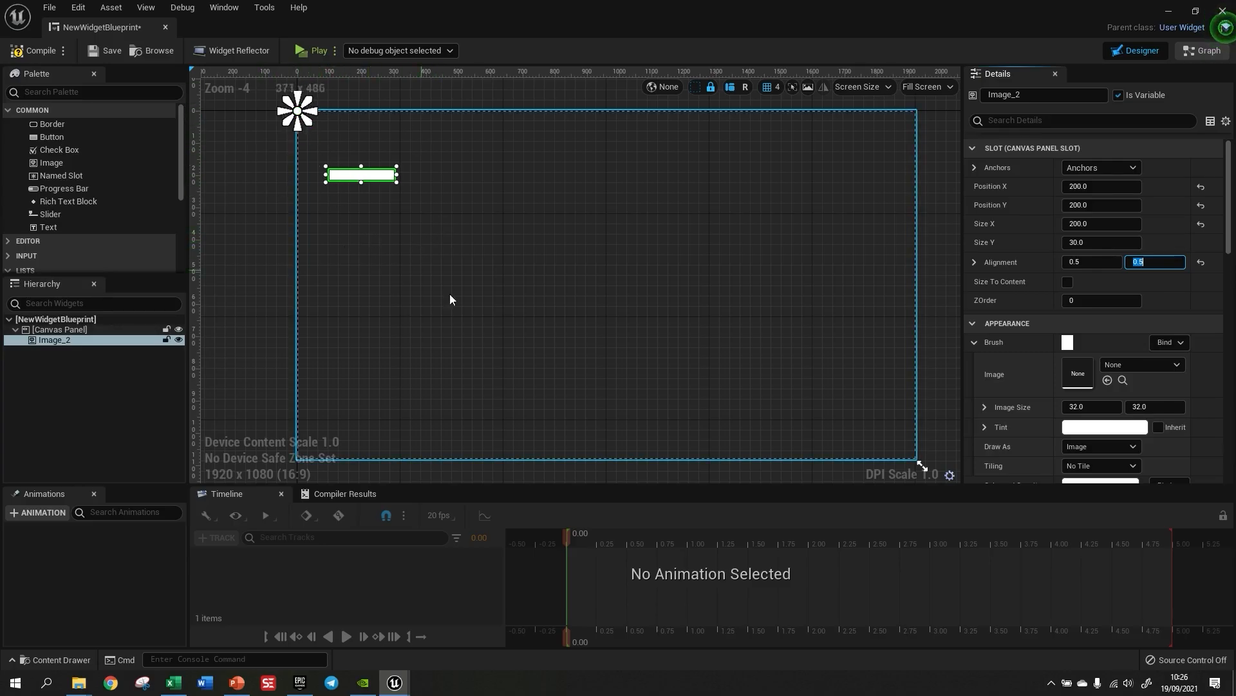
- Run the game preview again, shrink its window to examine the menu layout, and close it
click(318, 52)
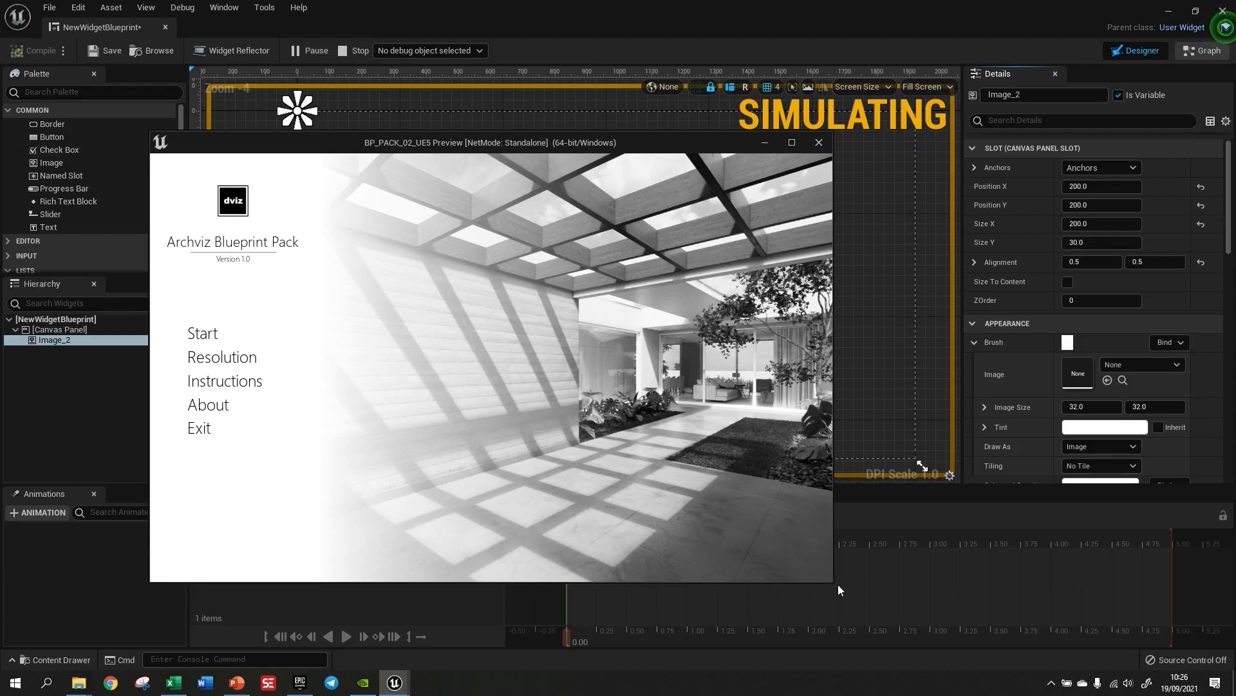
drag(834, 582, 723, 562)
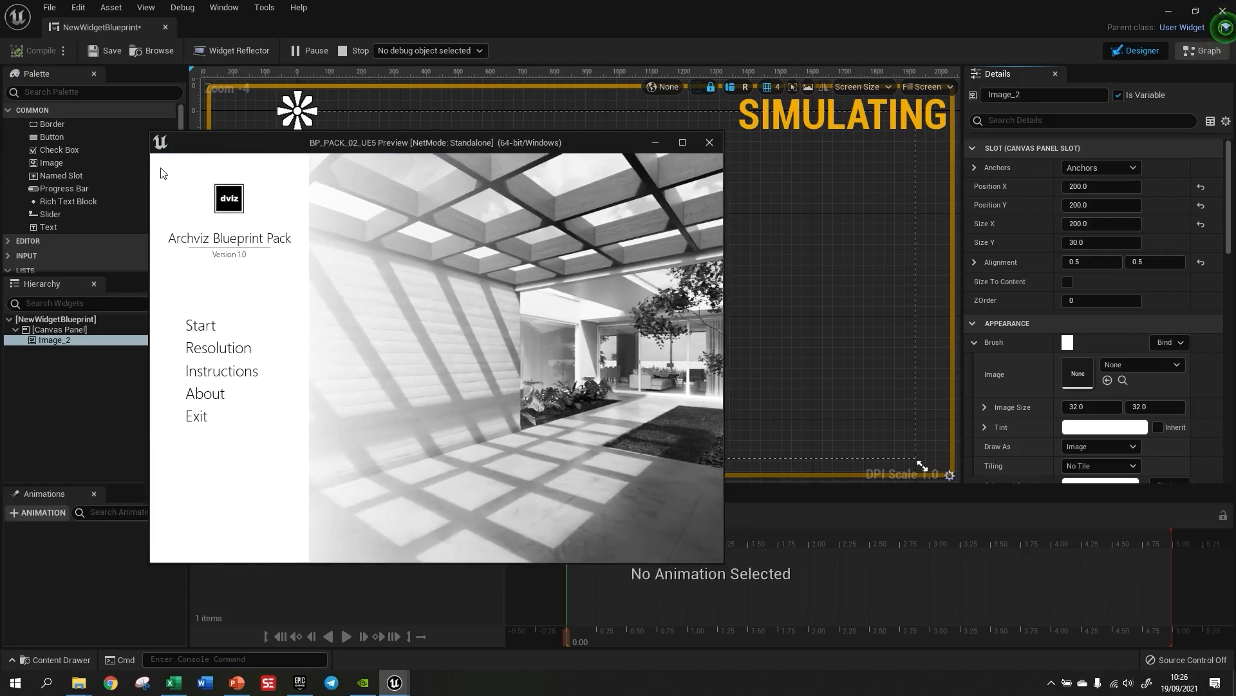
click(714, 145)
click(639, 319)
scroll(573, 296, down, 2)
click(465, 237)
scroll(535, 253, up, 2)
right_drag(534, 250, 528, 202)
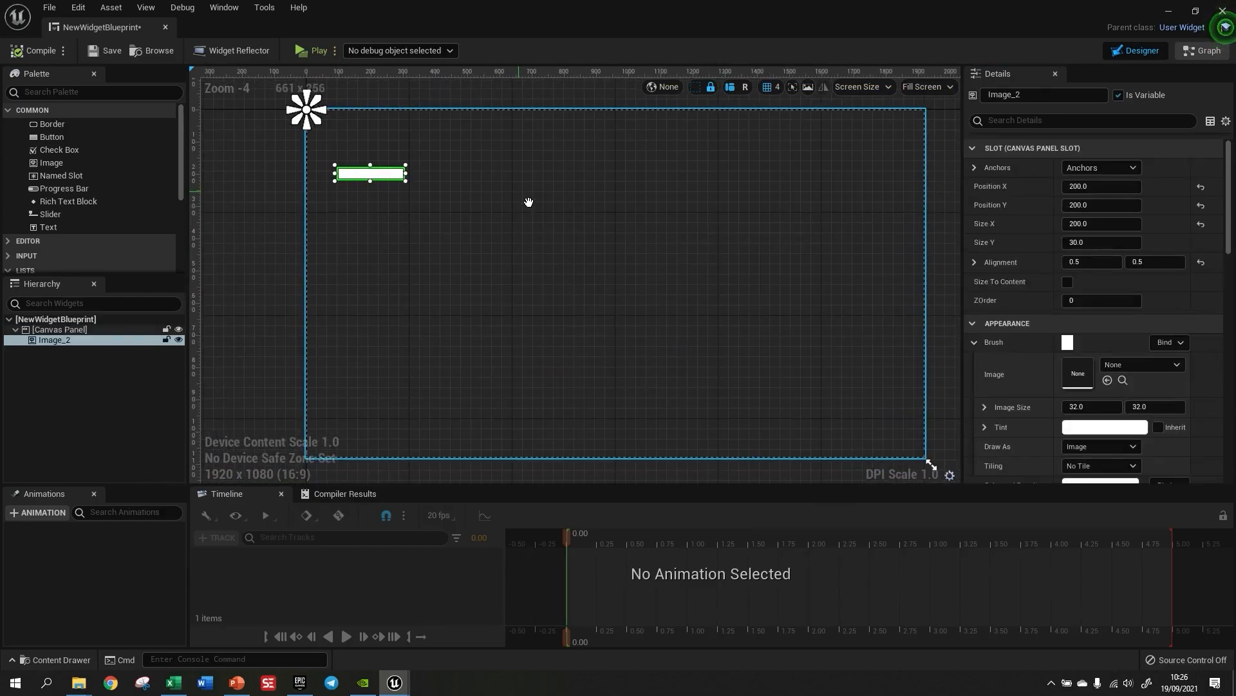
- Try the middle-left, top-left and bottom-left anchor presets on the image
click(1123, 168)
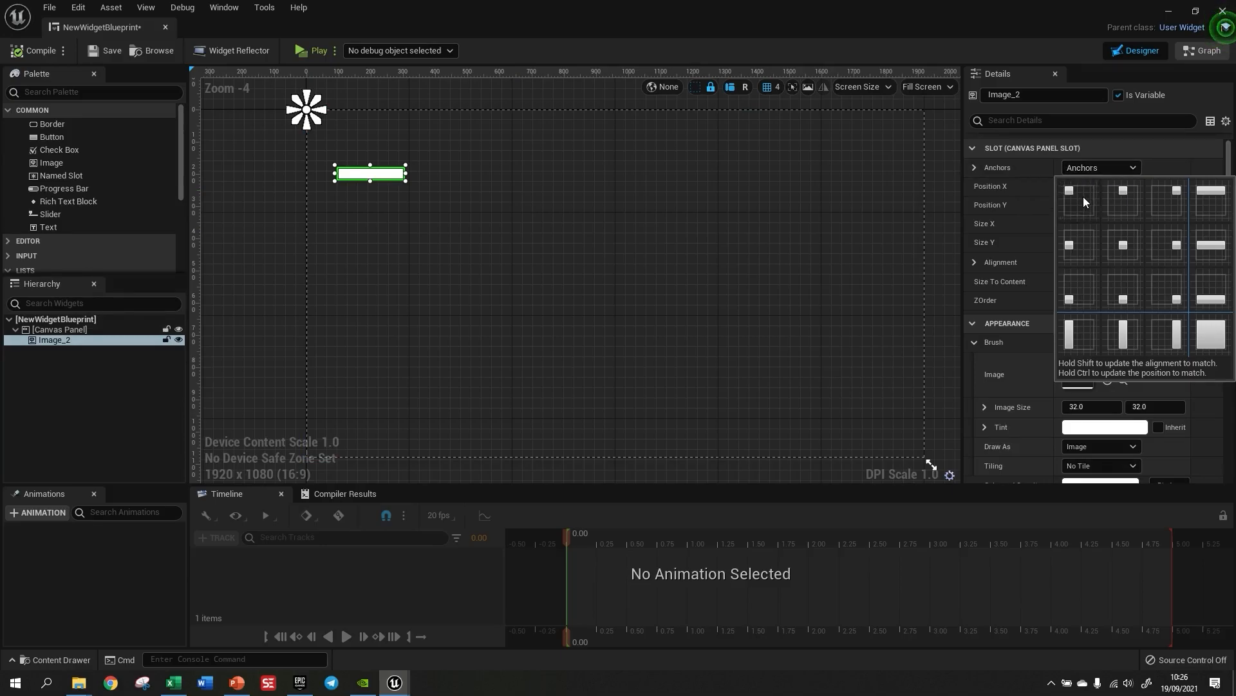
click(1082, 251)
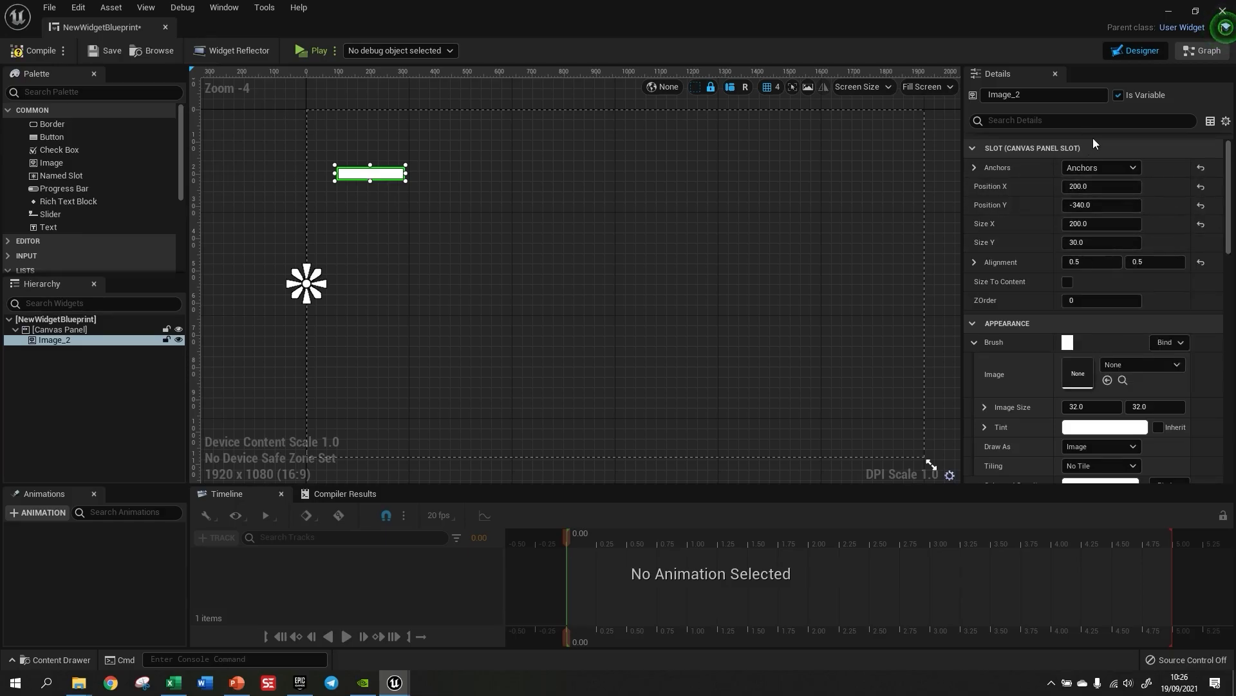
click(1101, 167)
click(1095, 197)
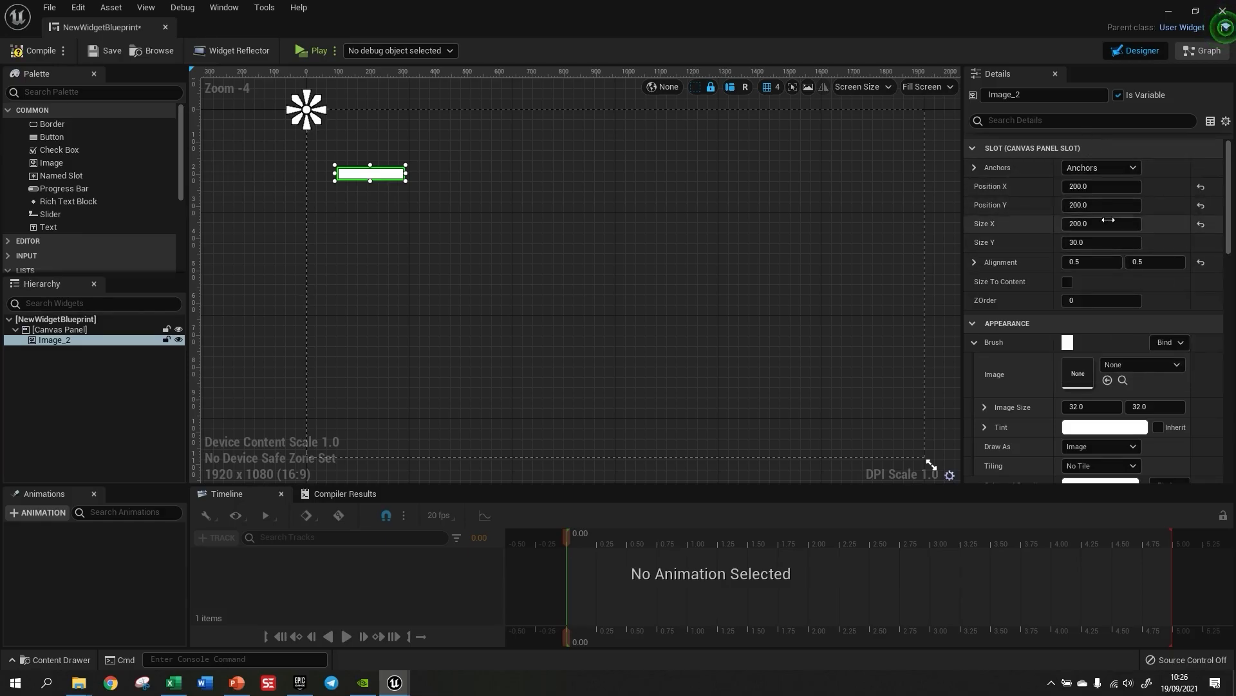
click(1113, 169)
click(1087, 246)
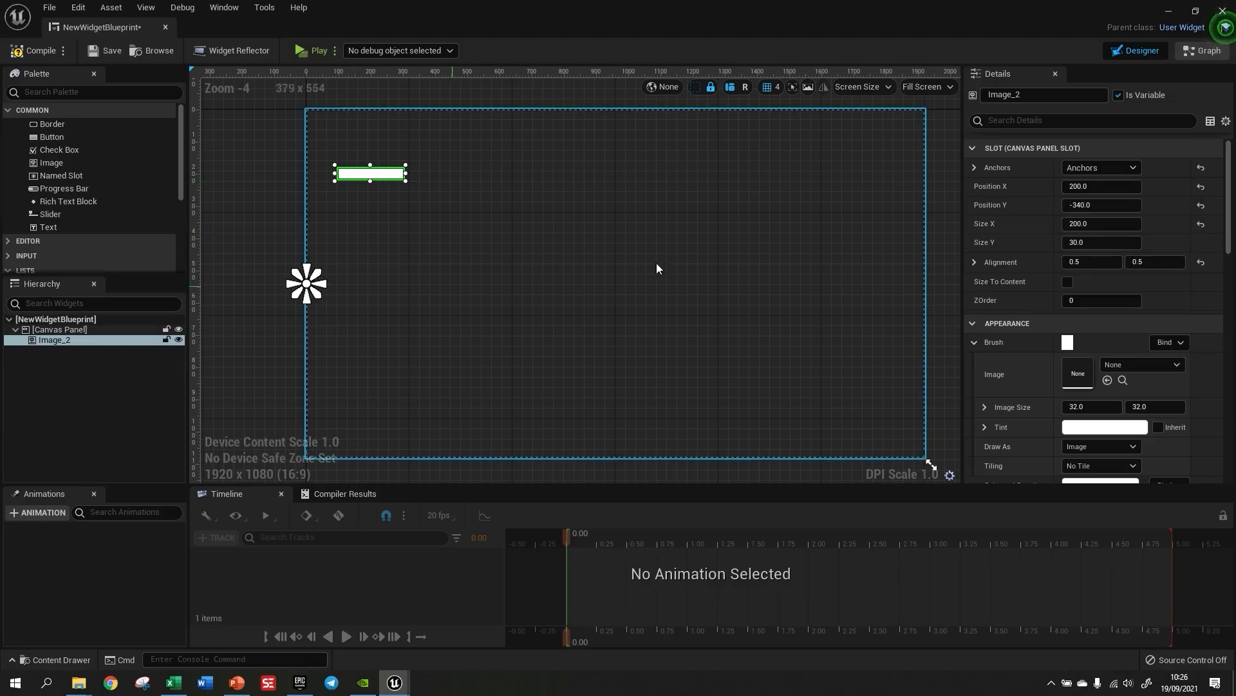
click(1104, 168)
click(1082, 301)
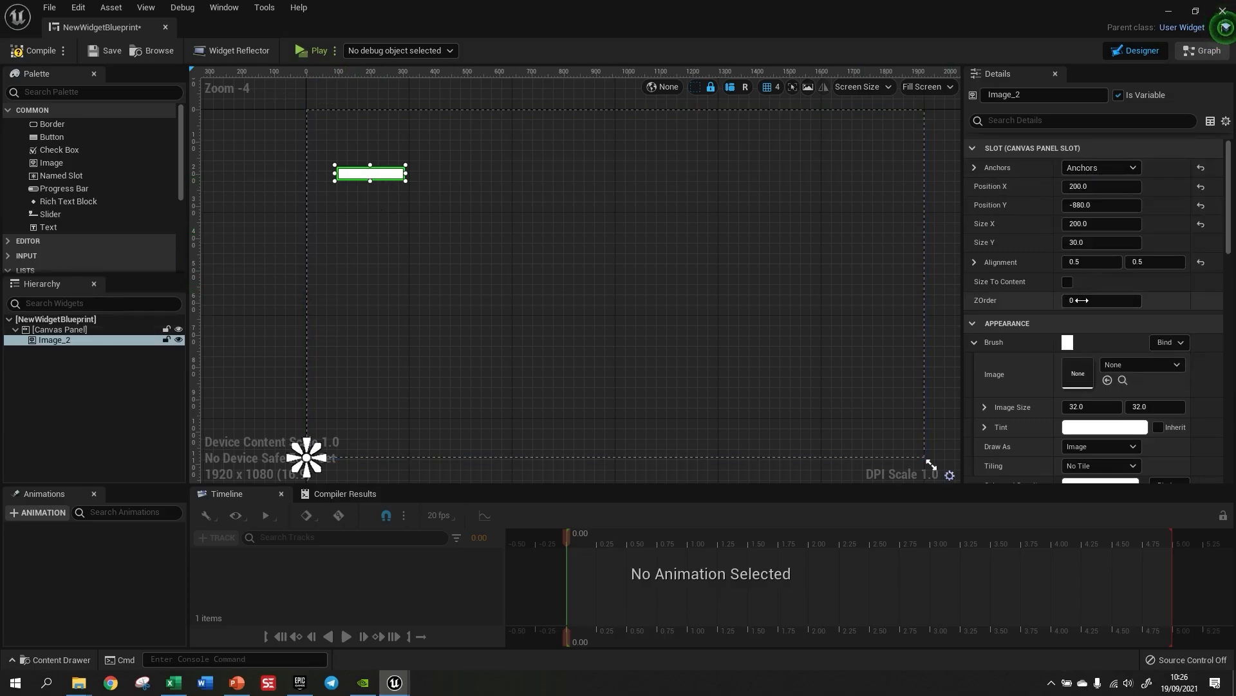
- Anchor the image to the center of the canvas and set its Position X and Position Y to 0
click(1103, 169)
click(1133, 249)
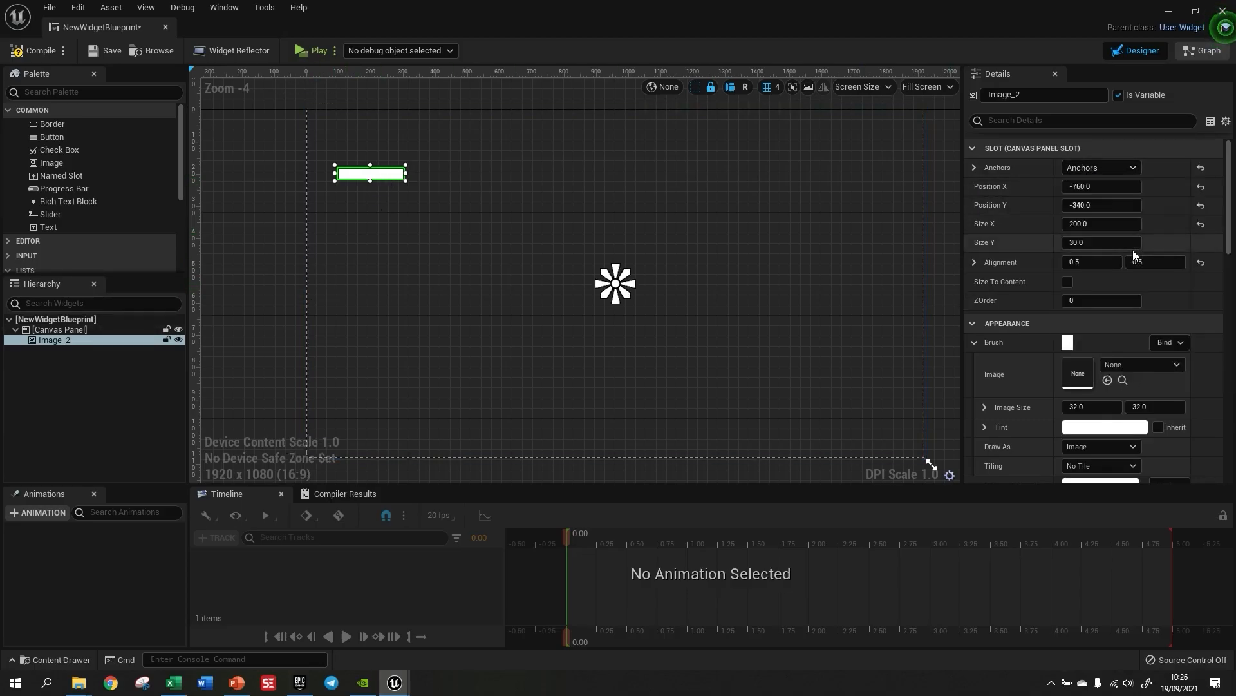
click(1098, 186)
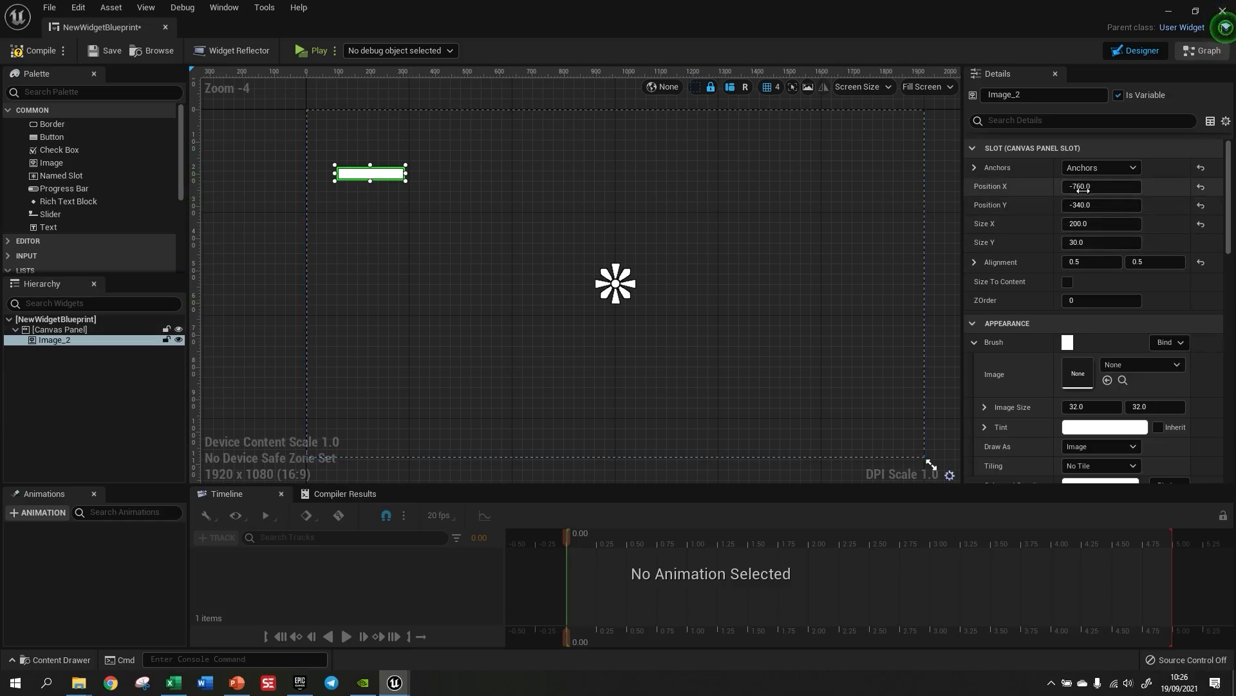
text(0)
key(Tab)
text(0)
key(Tab)
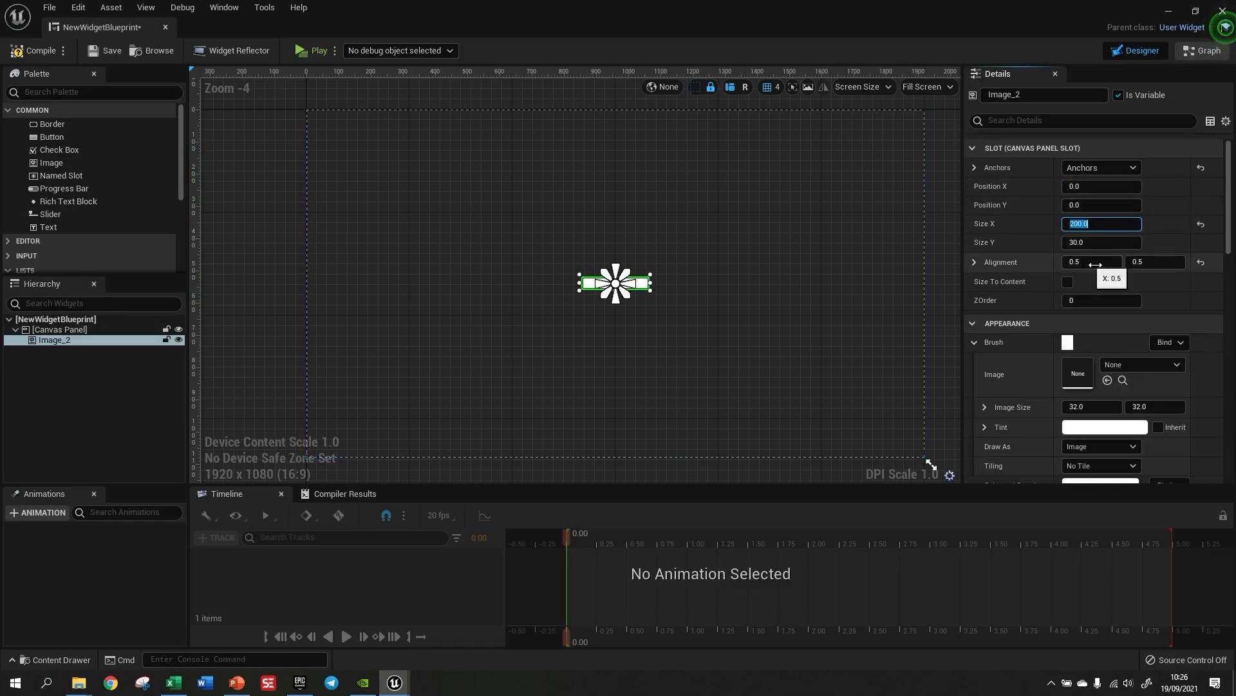
- Try an alignment of 1 by 1 on the image and then one of 0 by 0
click(1095, 261)
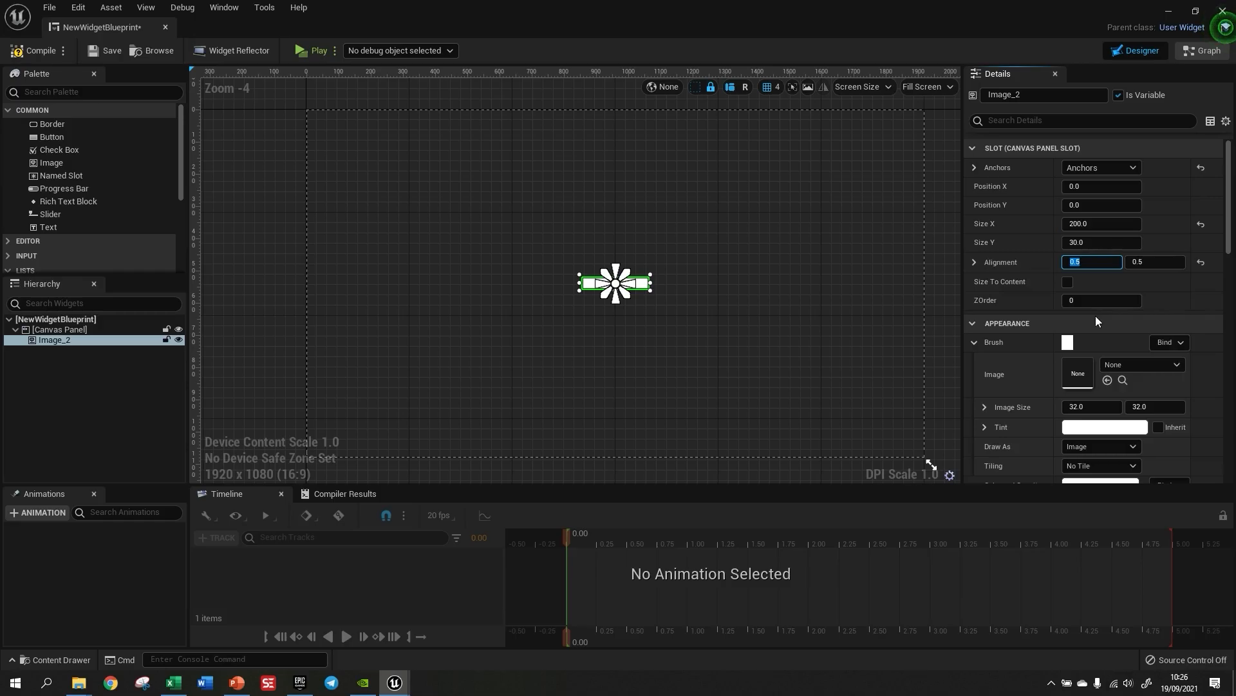
text(1)
key(Tab)
text(1)
key(shift+Tab)
text(0)
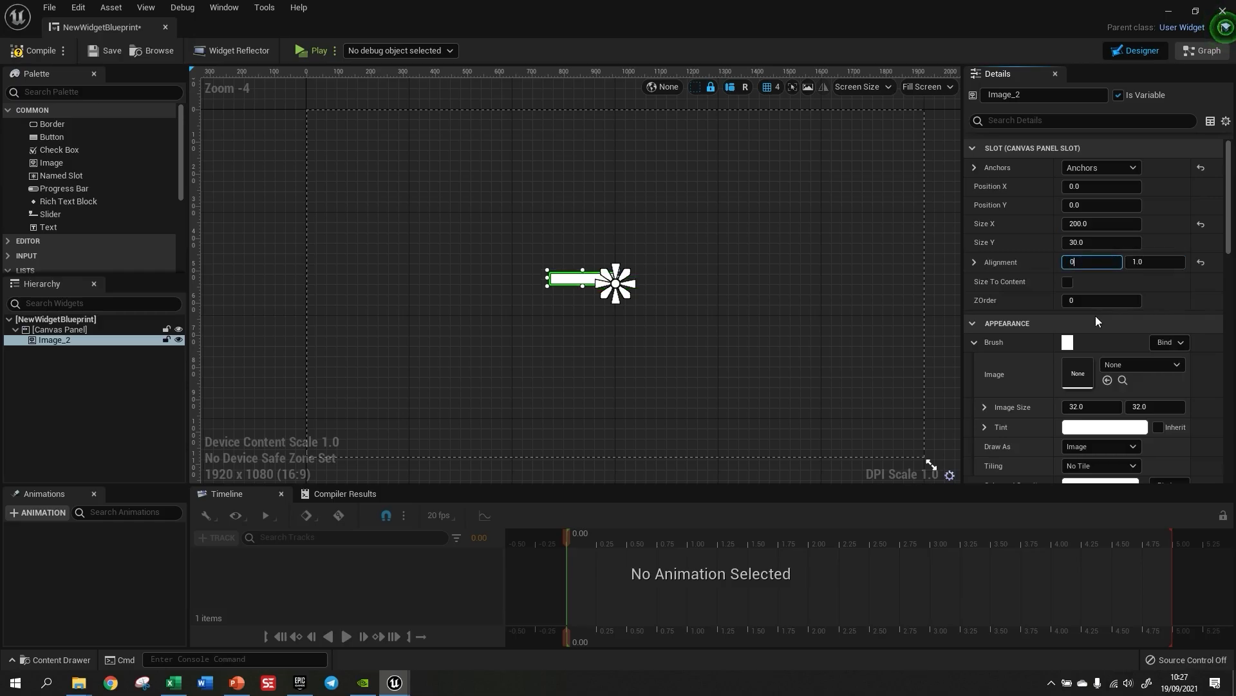
key(Tab)
text(0)
key(Tab)
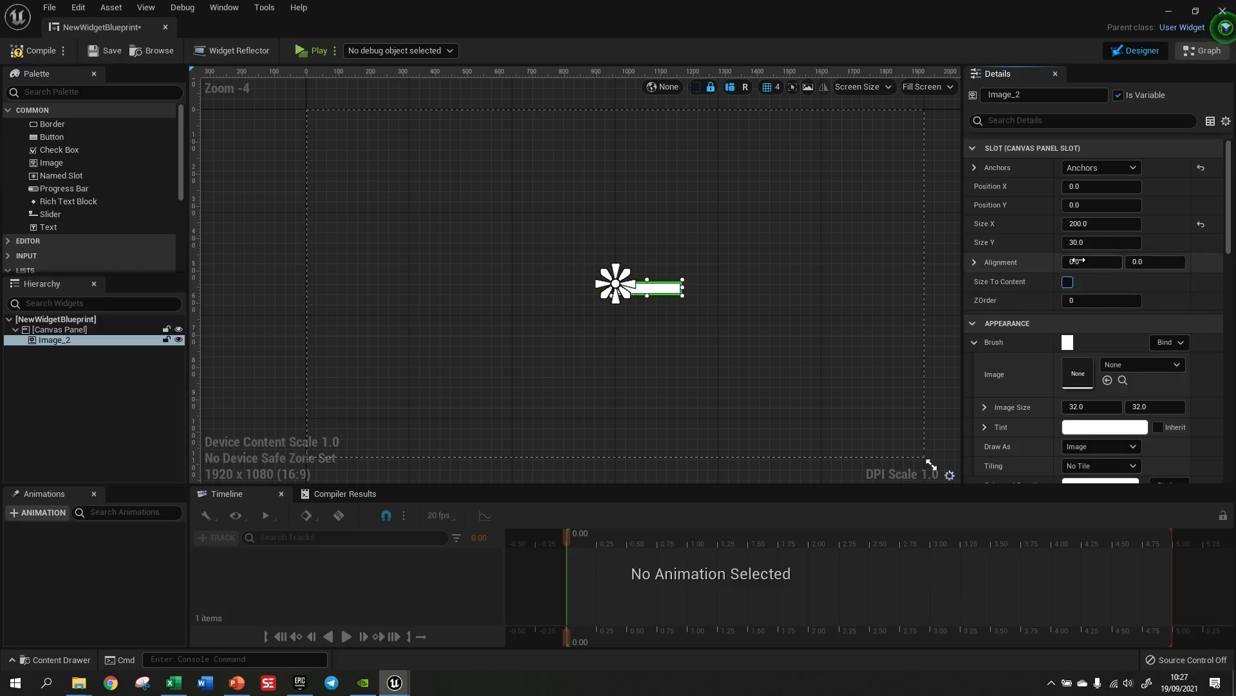
- Try the image's alignment at 0.5 by 0.5 and then at 1 by 1
scroll(621, 284, up, 6)
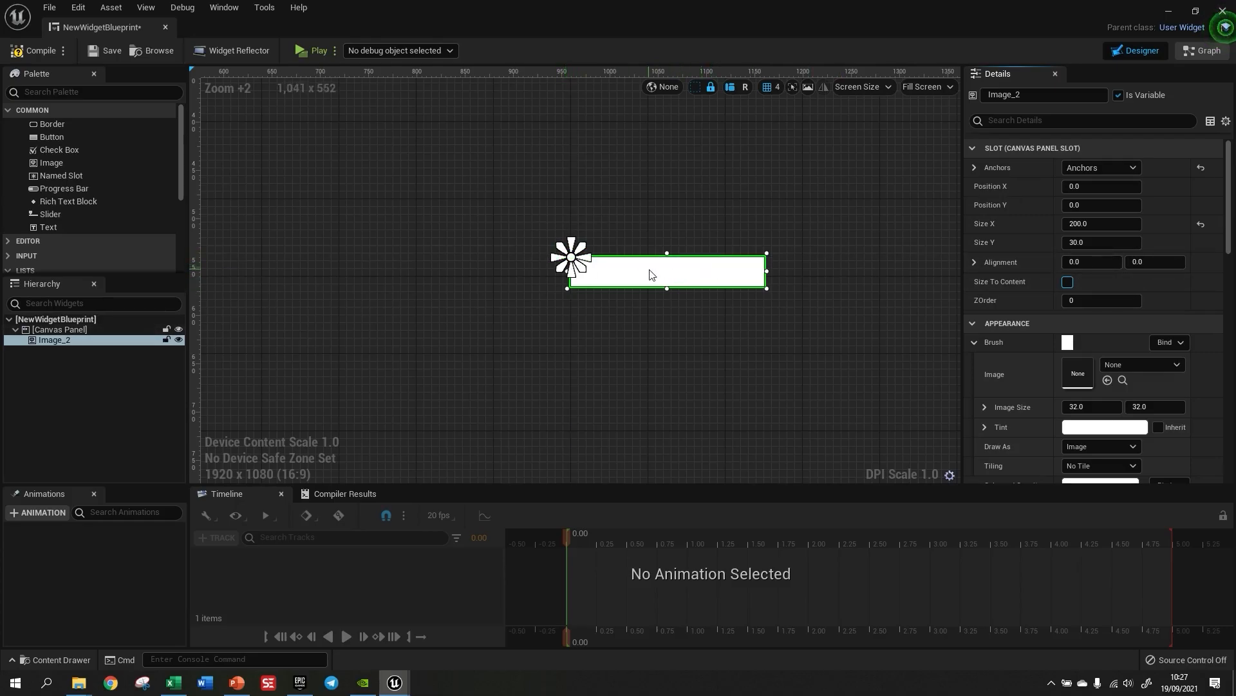
click(1093, 266)
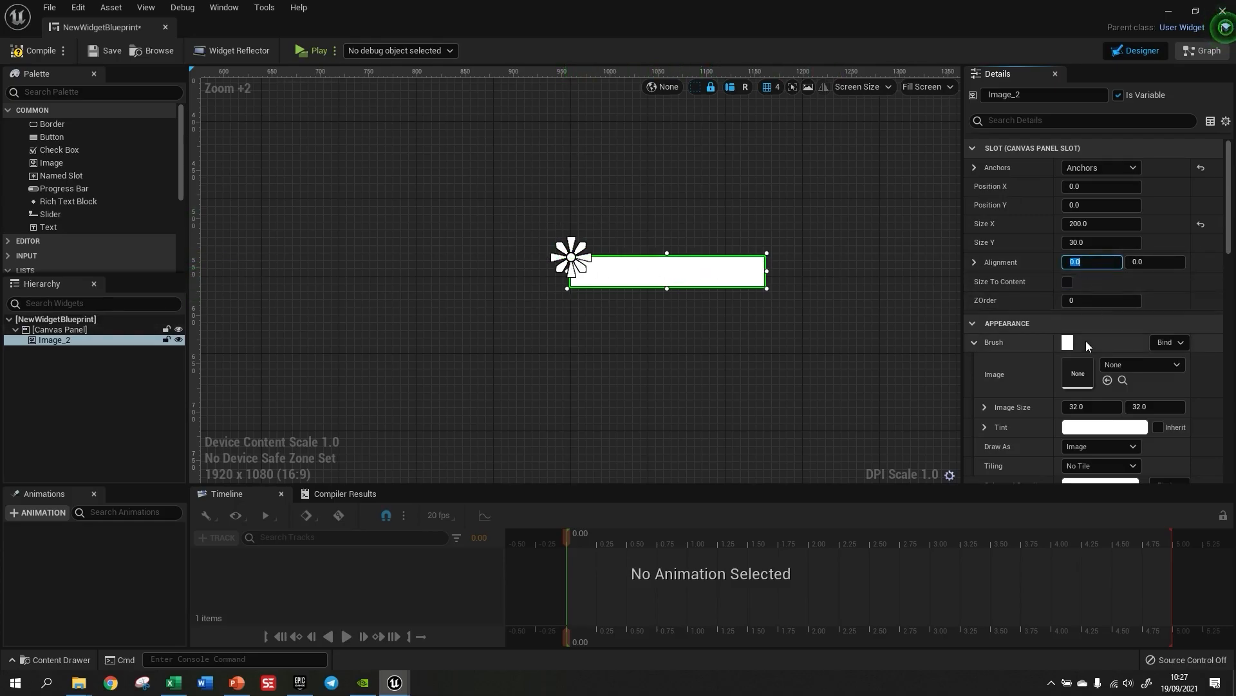
text(.5)
key(Tab)
text(.5)
key(Return)
click(1095, 264)
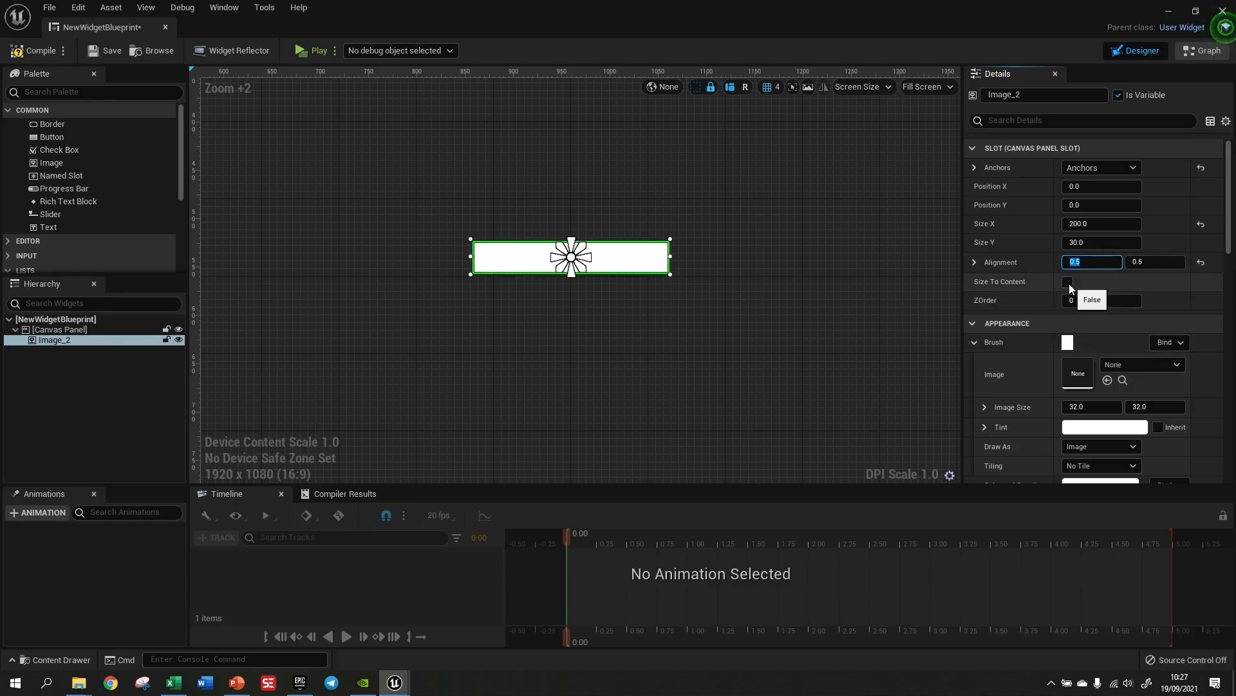
text(1)
key(Tab)
text(1)
key(Return)
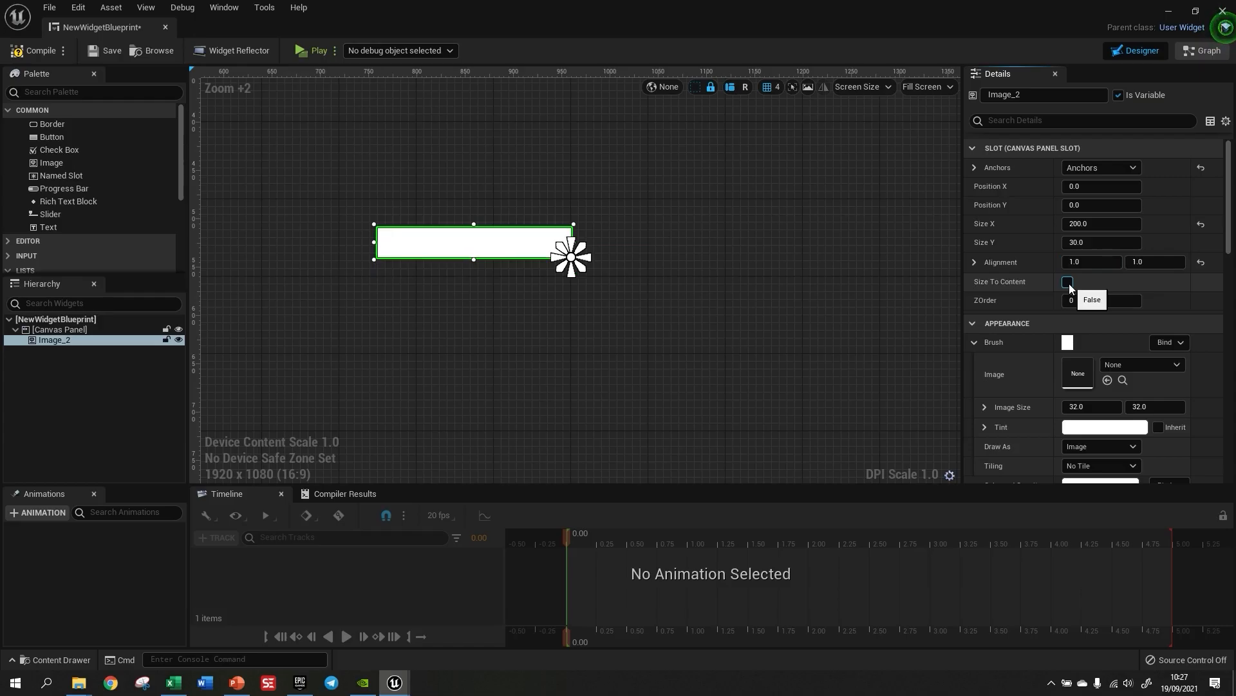
- Set the image's alignment X to 0.5, try 0 for alignment Y, and set Y to 0.5
click(1084, 264)
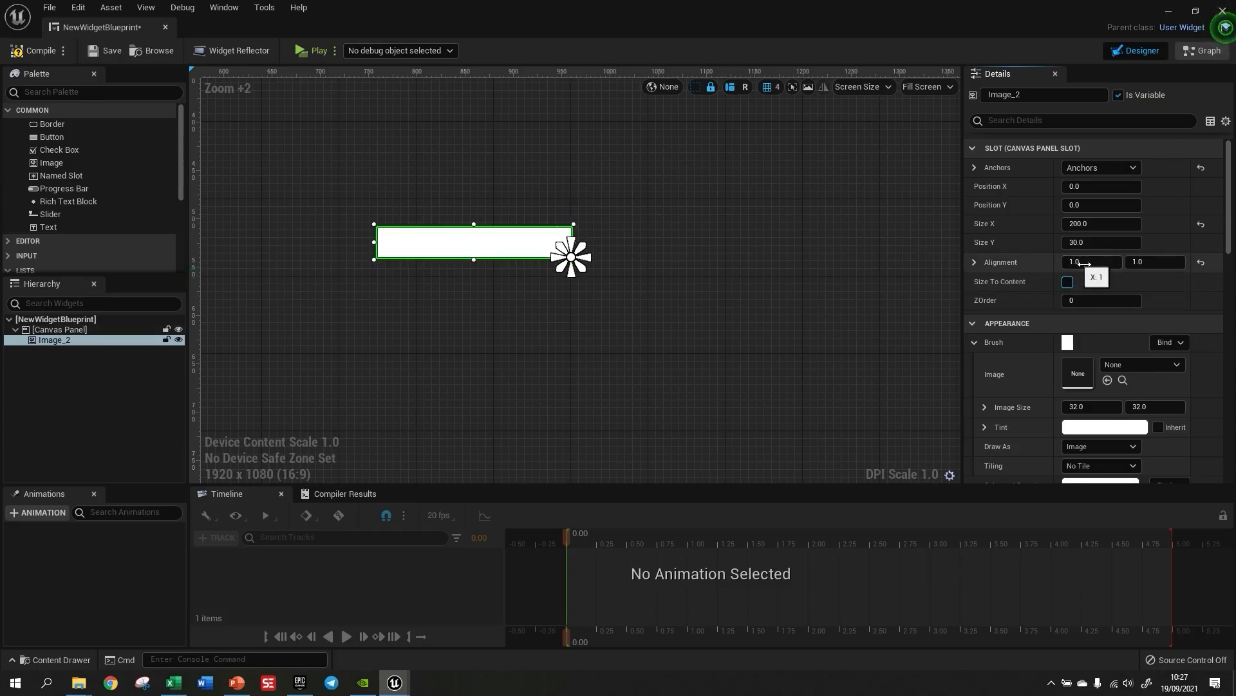
text(0.5)
key(Tab)
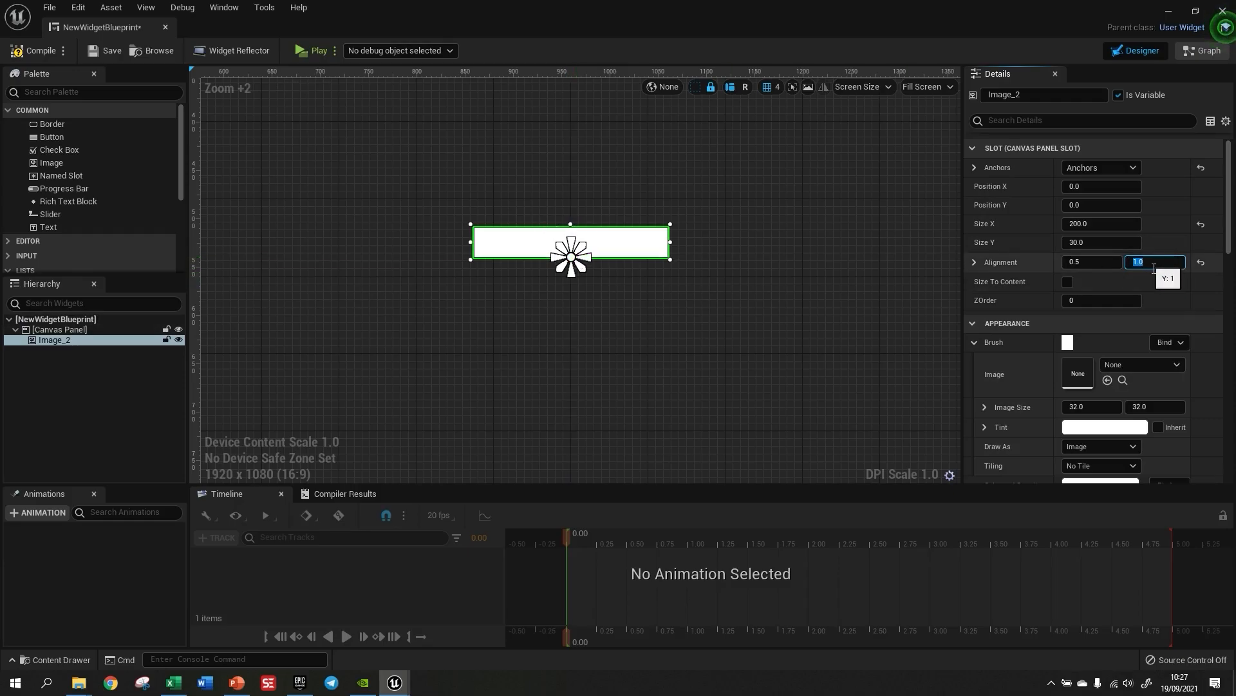
text(0)
key(Return)
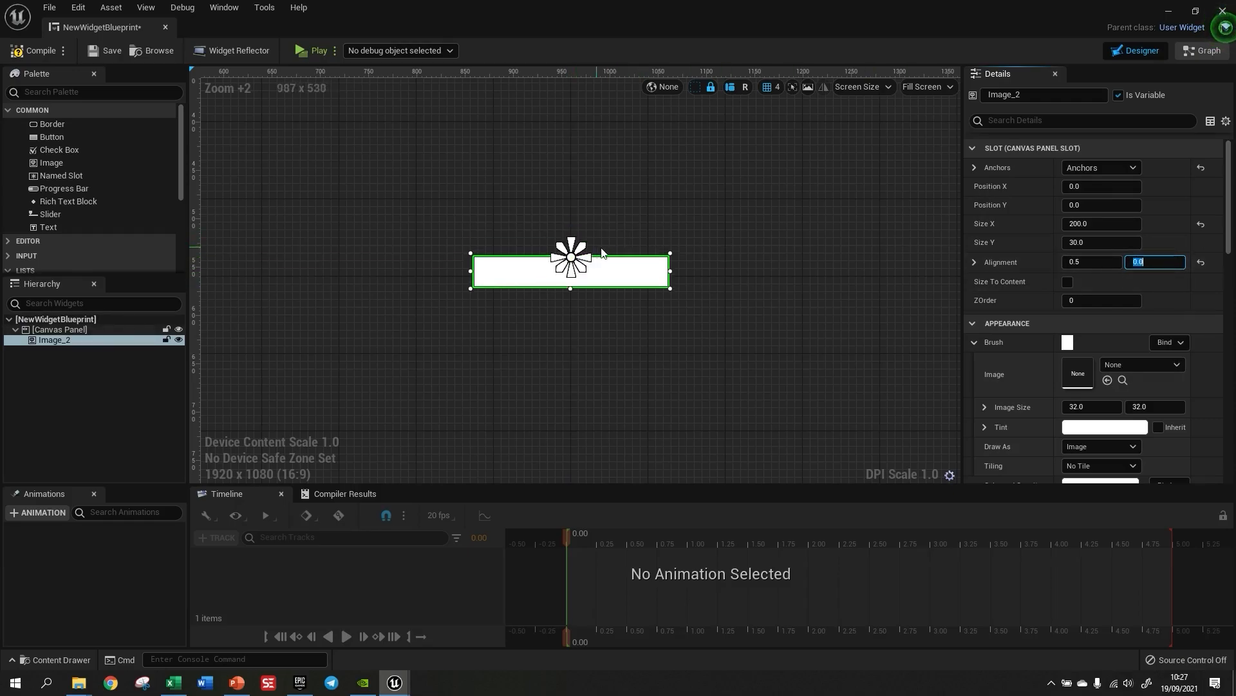
text(0.5)
key(Return)
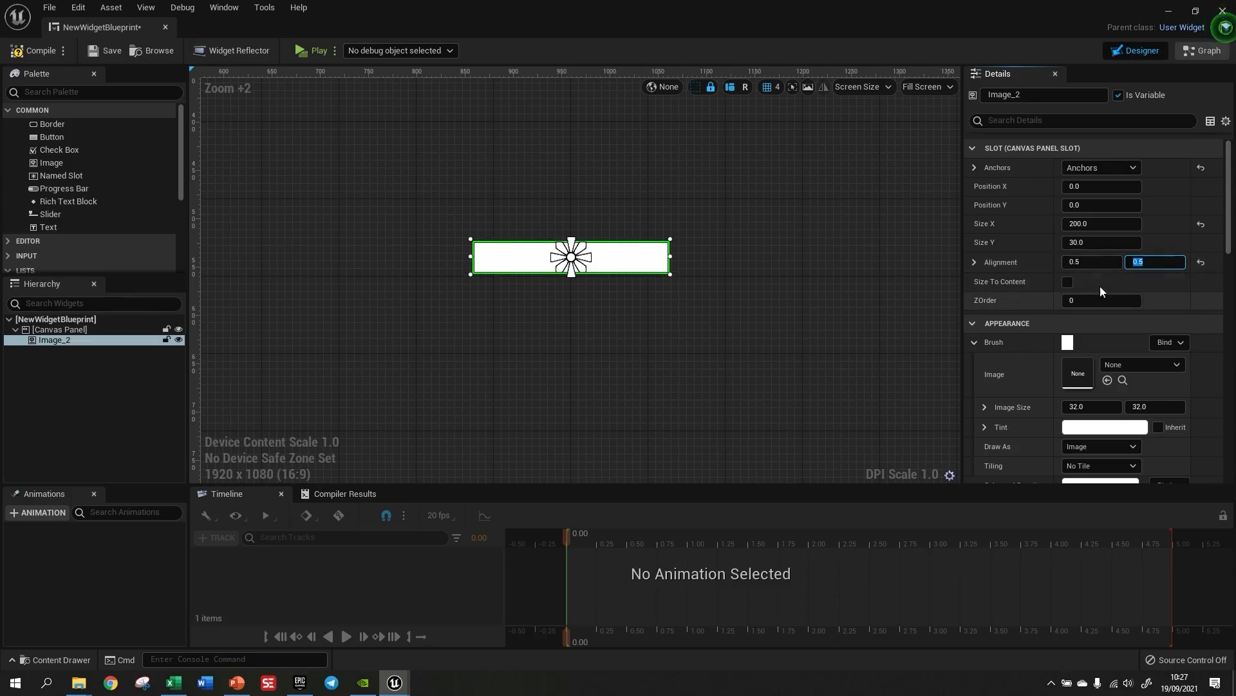
click(811, 283)
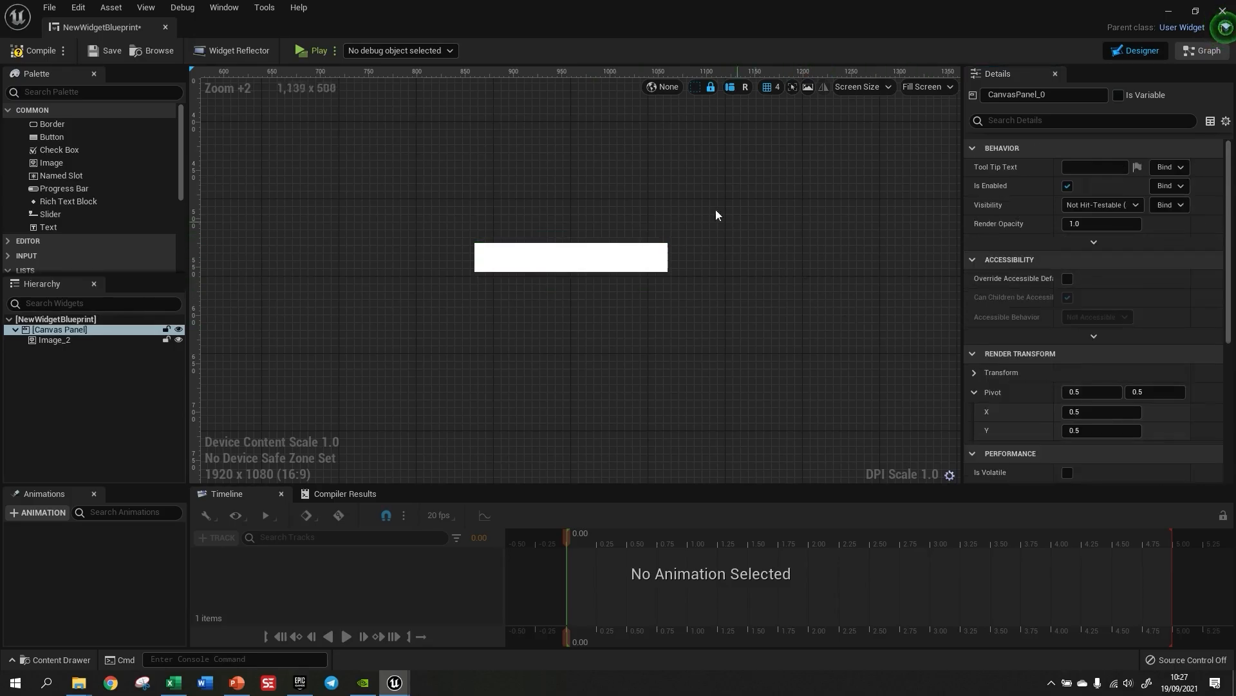
click(640, 262)
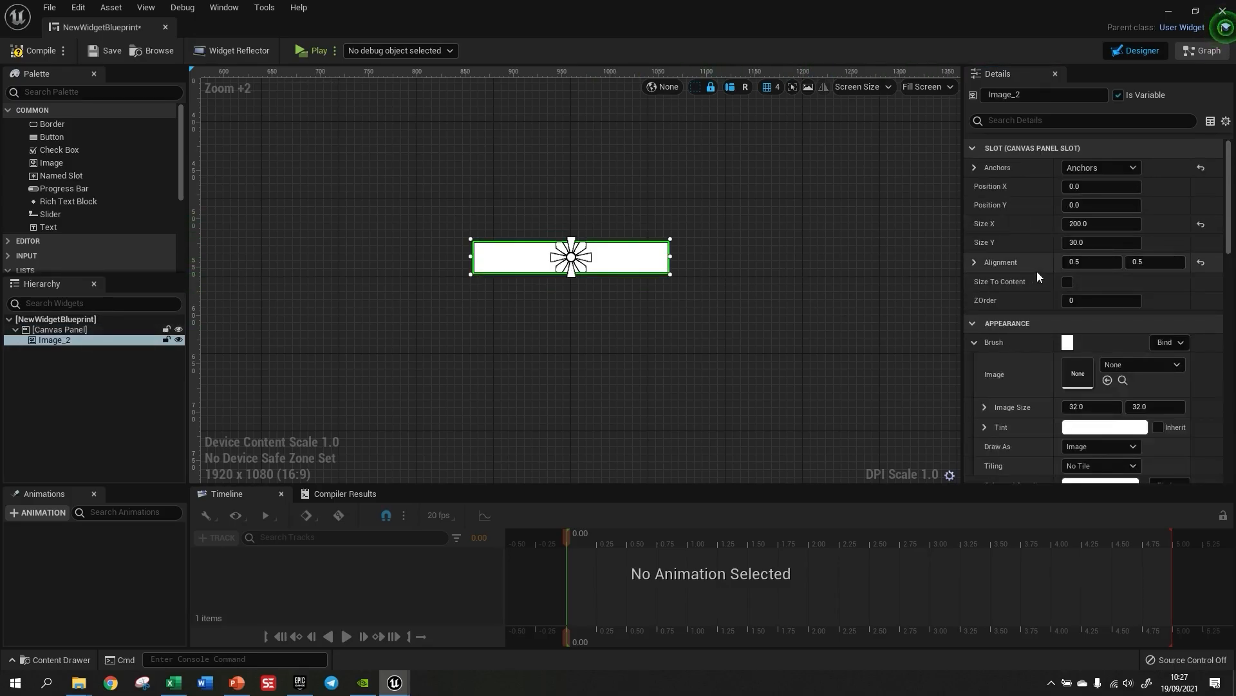
- Run the game preview, widen and narrow its window to examine how the menu layout adapts, and close it
scroll(1033, 272, down, 2)
scroll(759, 277, down, 6)
right_drag(775, 334, 654, 340)
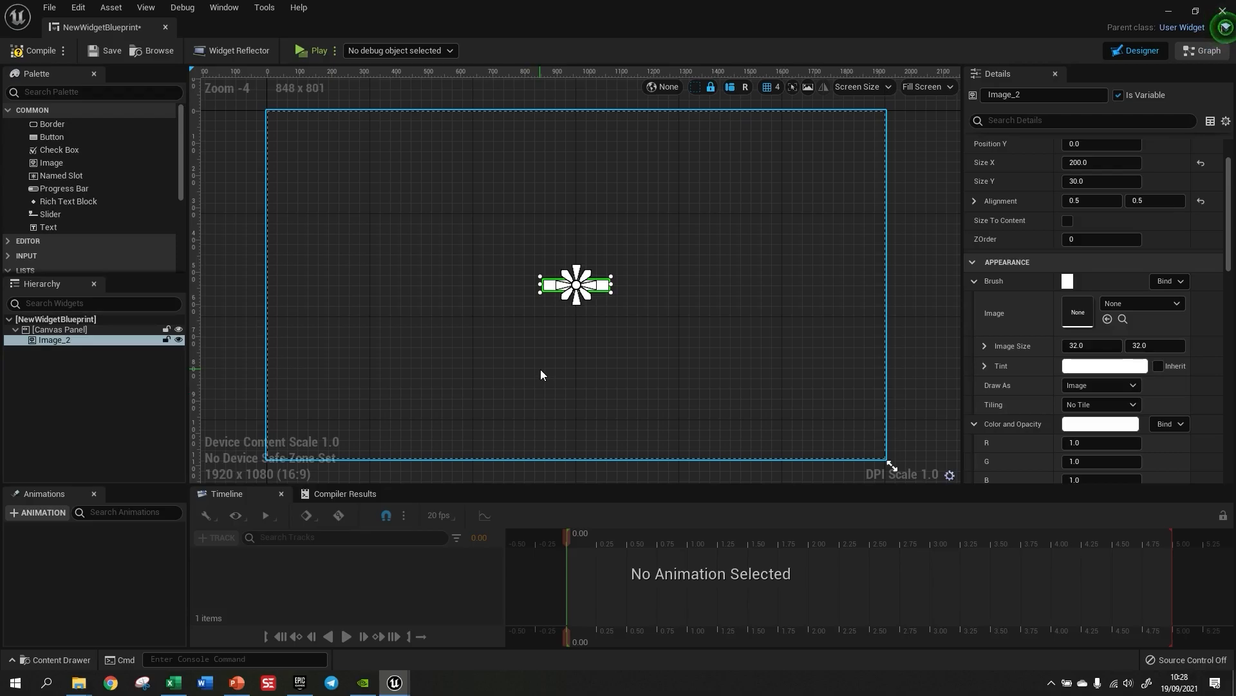
click(310, 53)
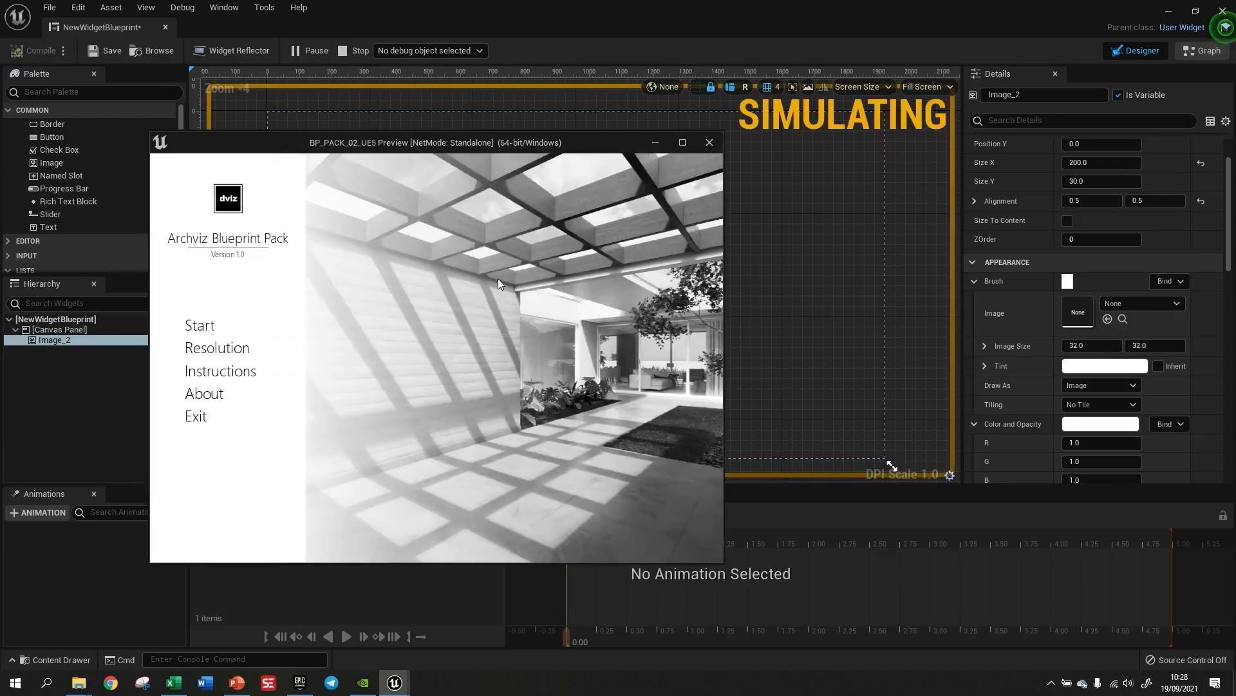
drag(720, 386, 819, 387)
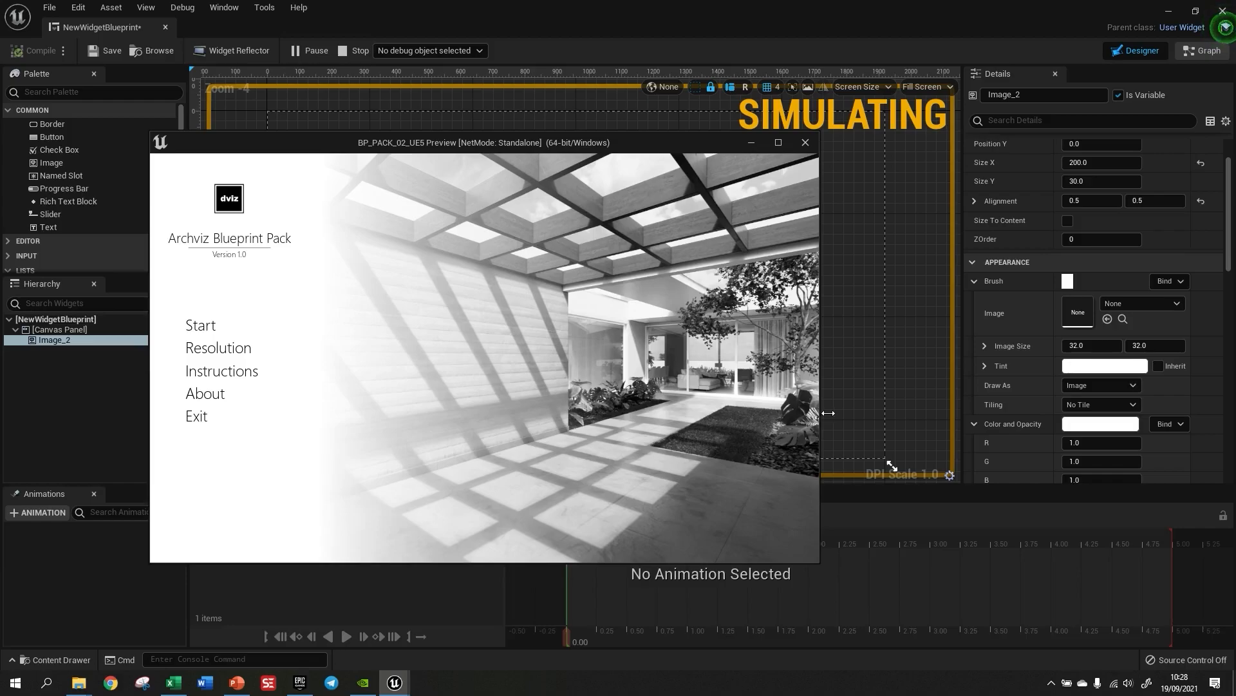
drag(821, 414, 545, 392)
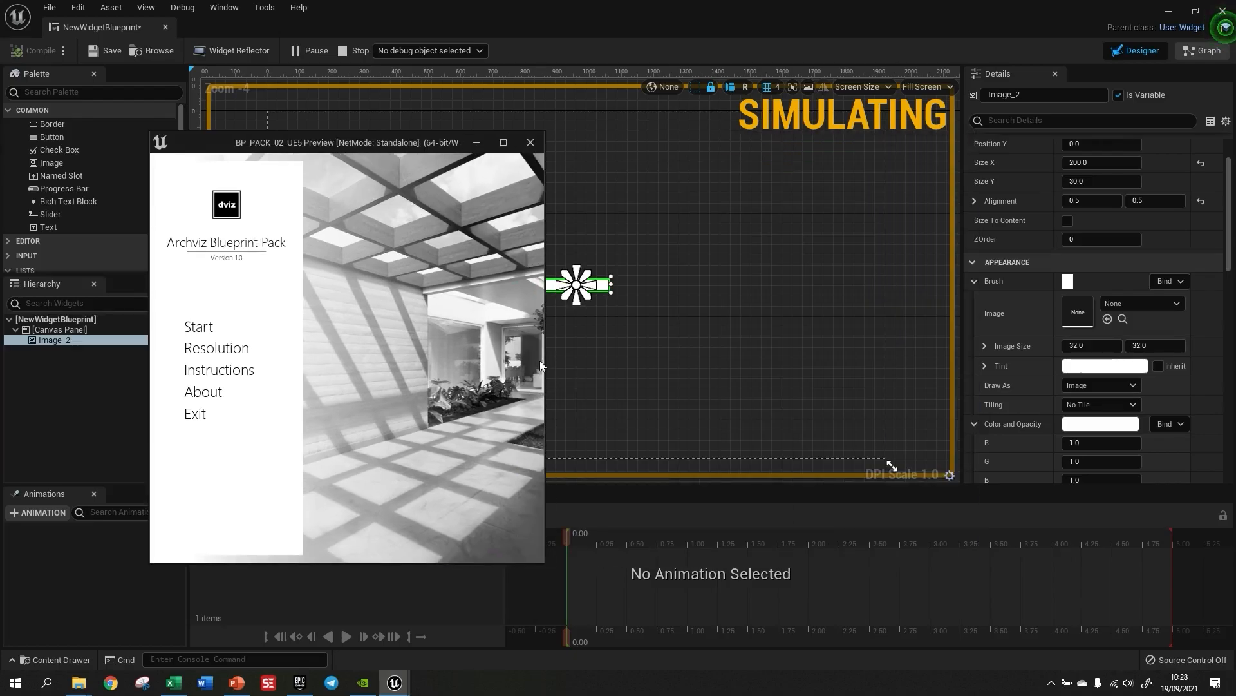
drag(548, 362, 446, 356)
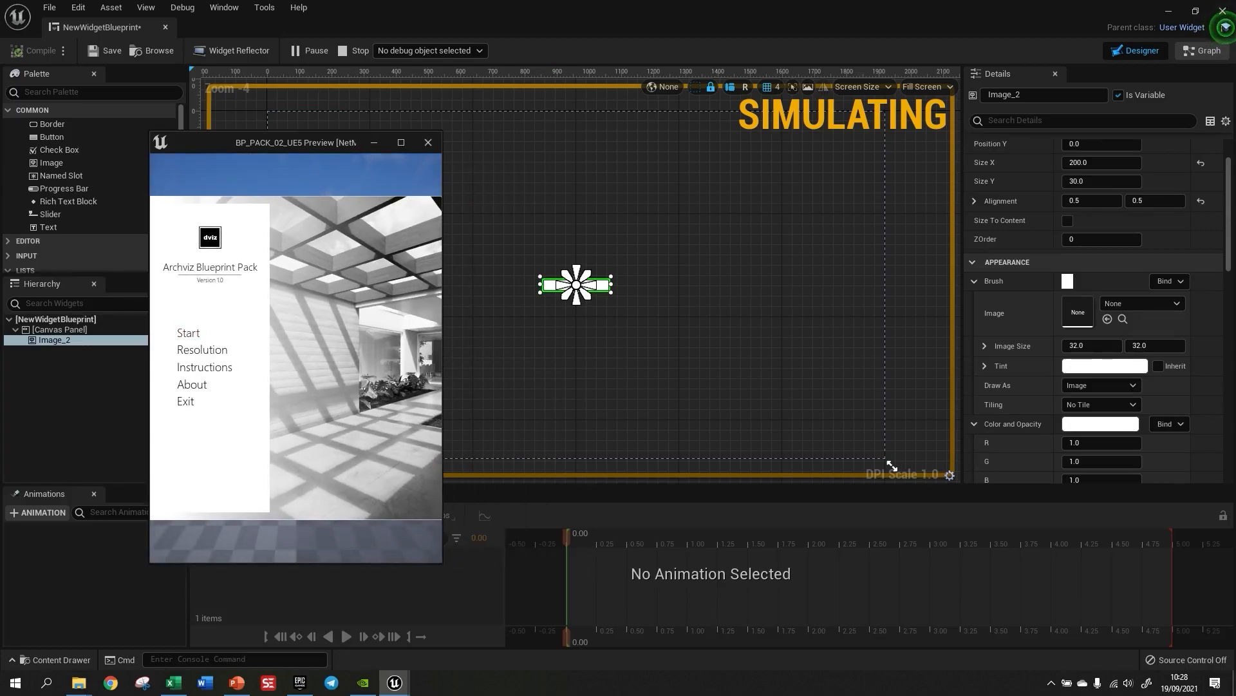
drag(450, 357, 702, 378)
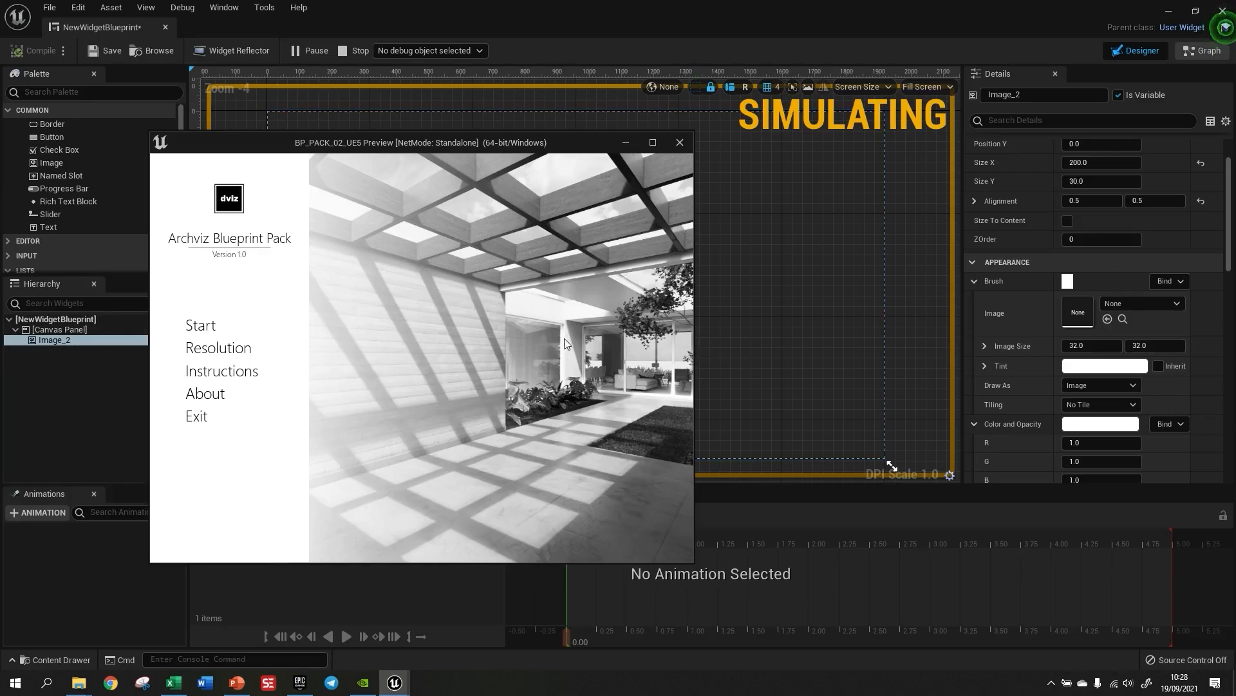
drag(372, 165, 556, 168)
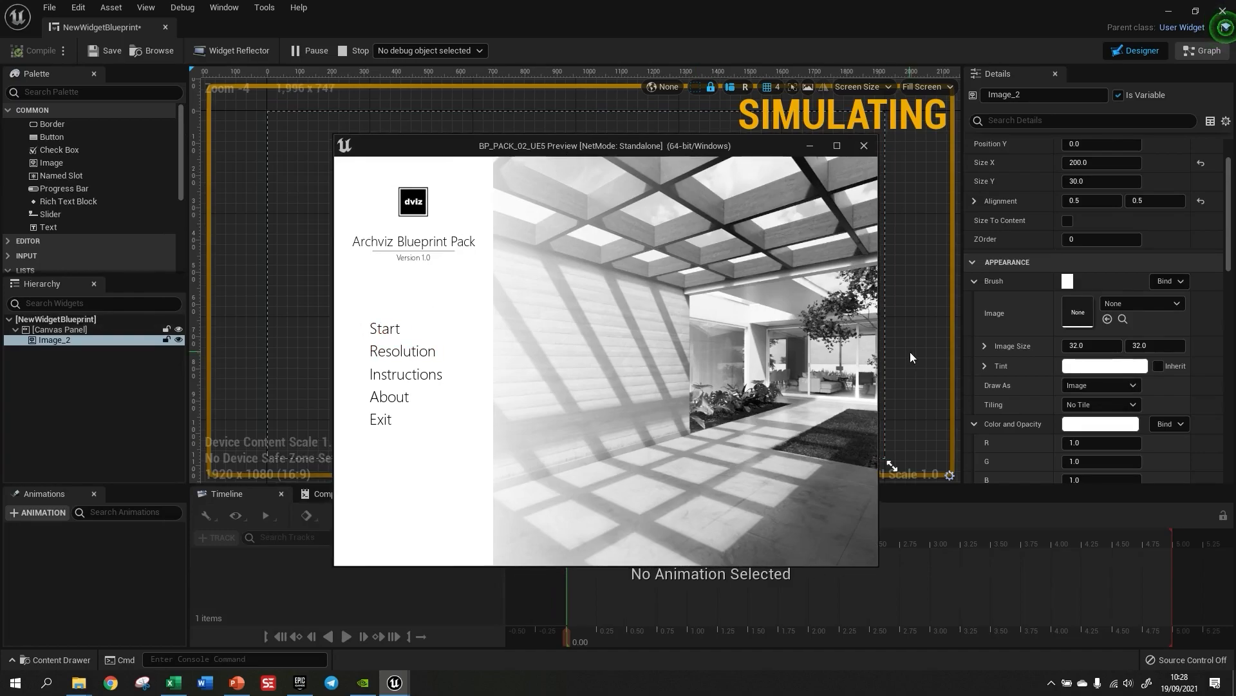
drag(886, 352, 838, 351)
drag(335, 339, 355, 360)
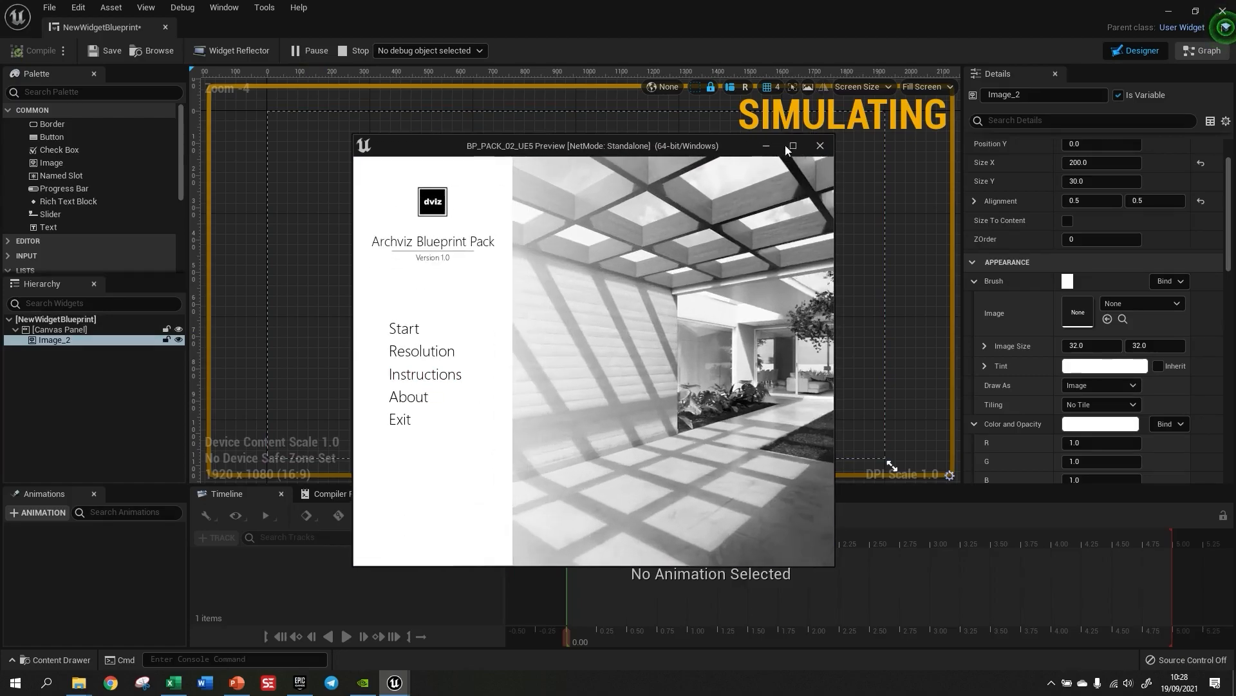
click(821, 146)
- Add a second Canvas Panel of about 452 by 372 in the upper-left area of the root canvas
click(736, 323)
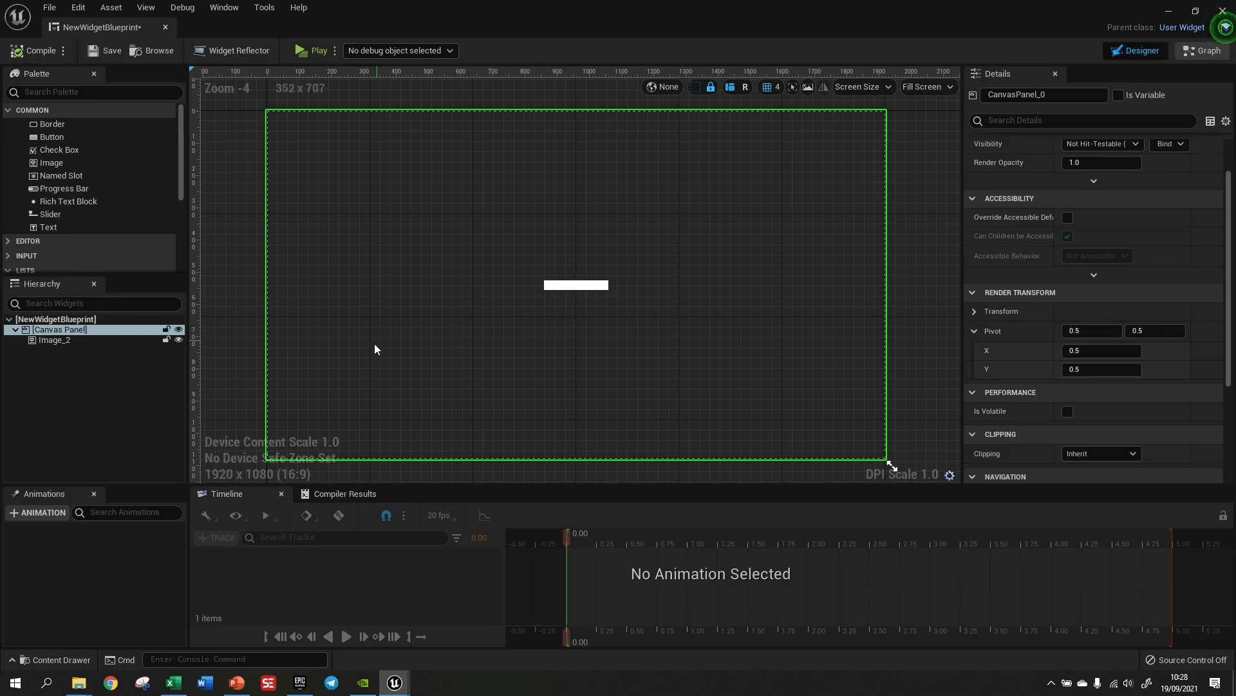
click(567, 285)
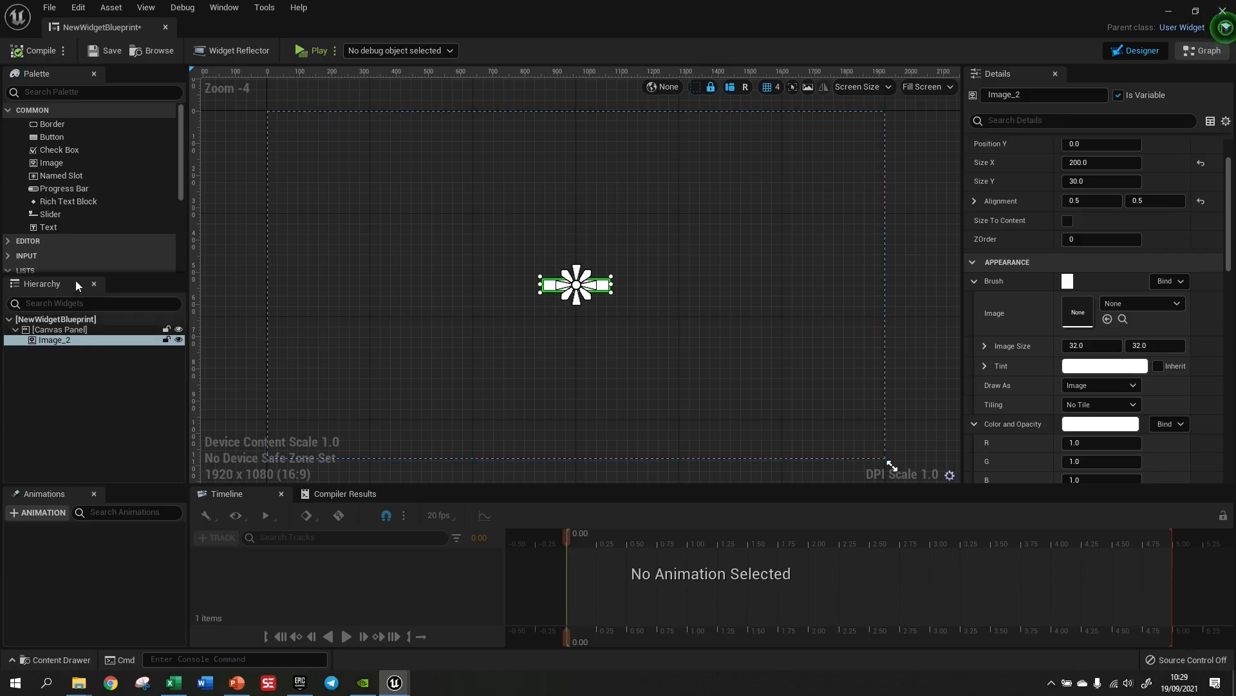
drag(180, 173, 172, 254)
click(27, 192)
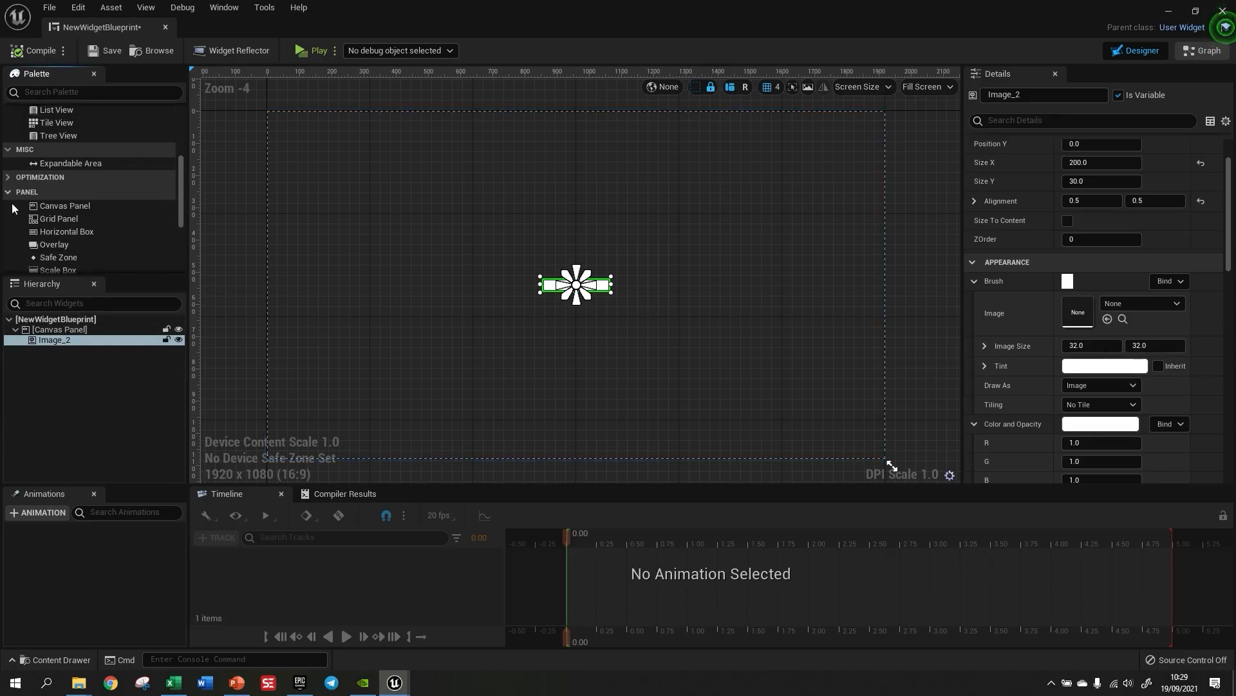
drag(51, 206, 499, 282)
drag(434, 232, 419, 234)
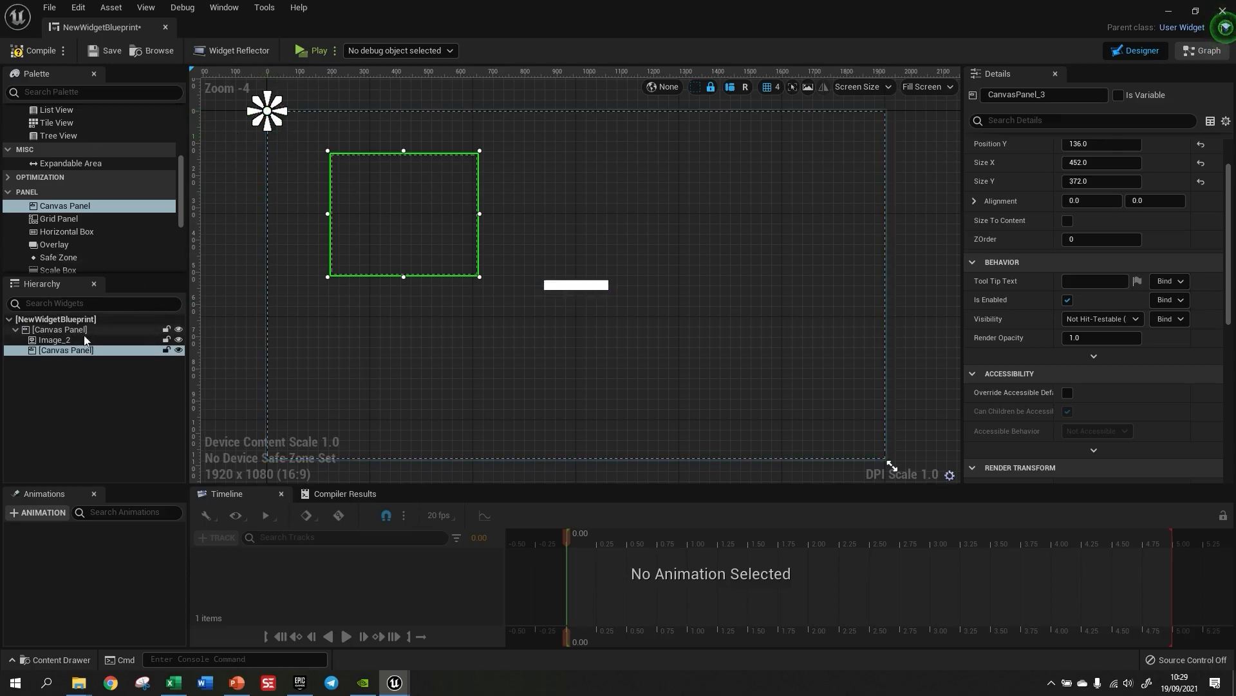
- Move Image_2 in the widget hierarchy so that it becomes a child of the new canvas panel
drag(60, 341, 72, 350)
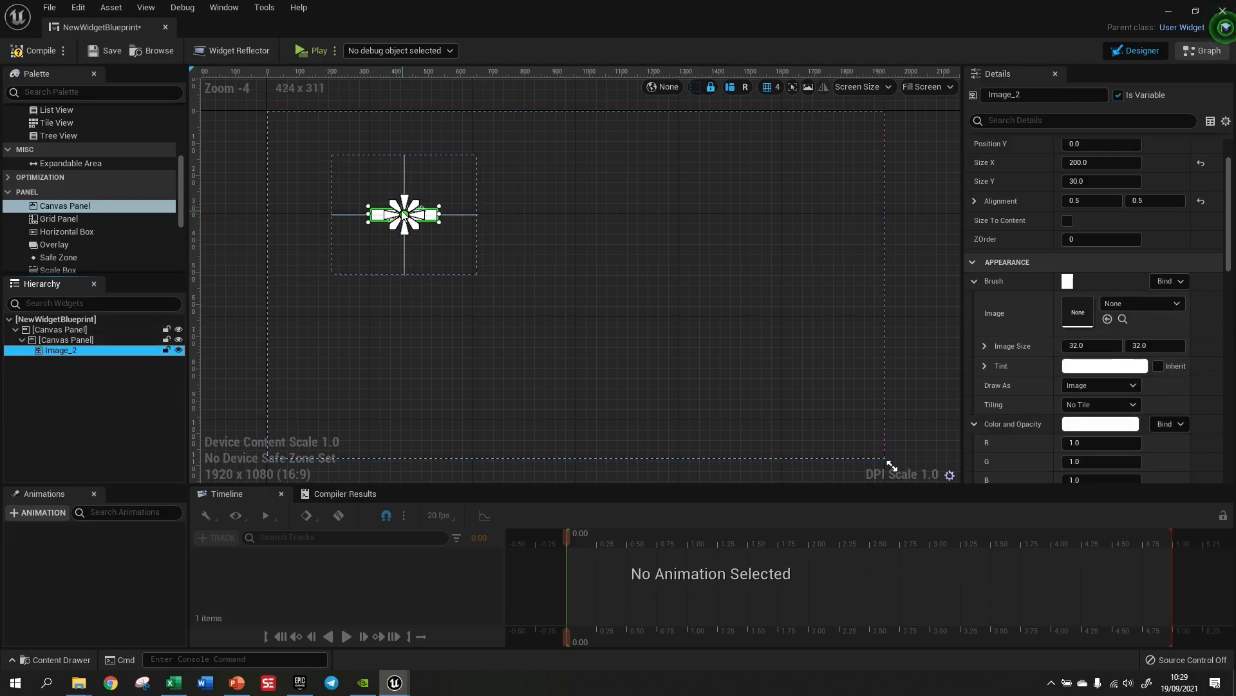
scroll(1112, 192, up, 3)
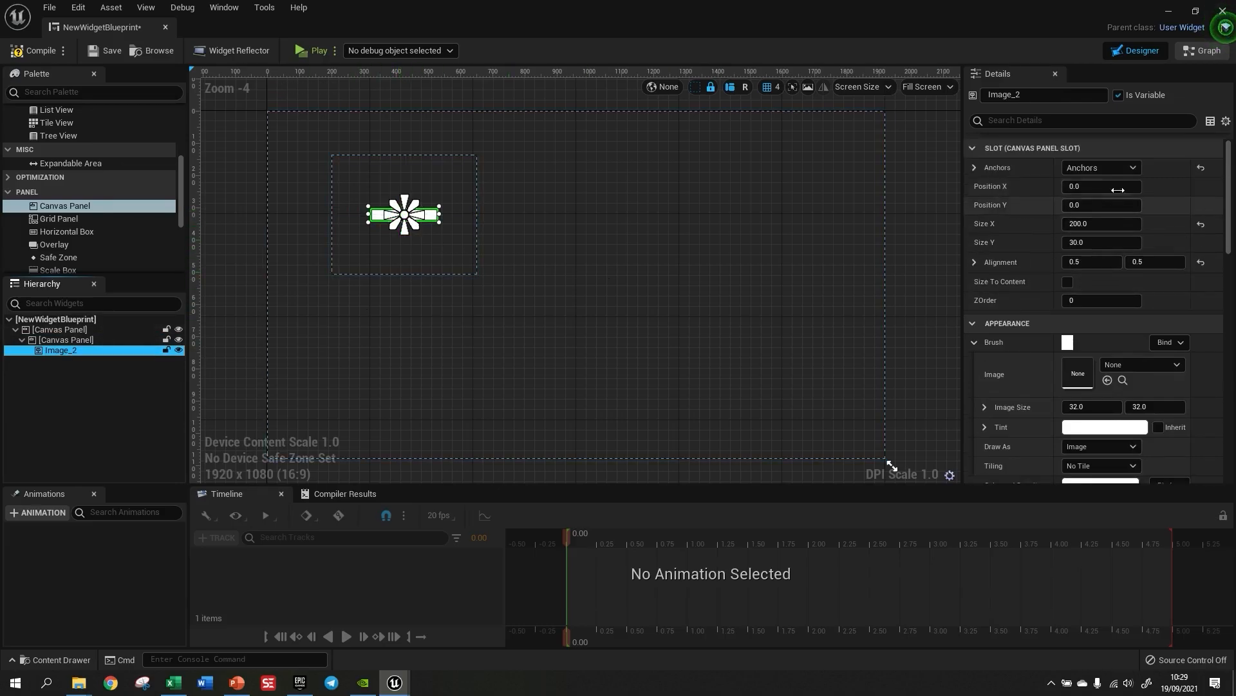
- Anchor Image_2 to the centre of the nested canvas panel and move that panel slightly up and left within the root canvas
click(1112, 170)
click(1112, 265)
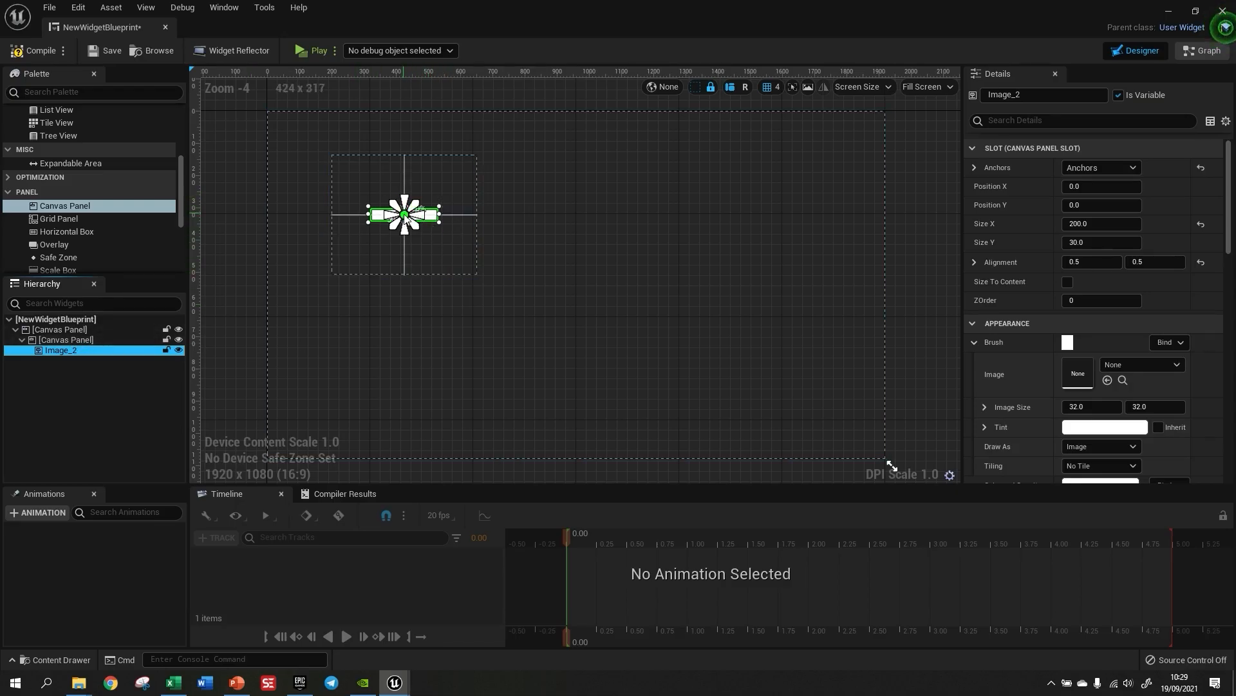
click(346, 183)
mouse_move(347, 183)
mouse_down()
mouse_move(422, 239)
mouse_move(632, 264)
mouse_move(551, 169)
mouse_move(351, 164)
mouse_up()
click(477, 264)
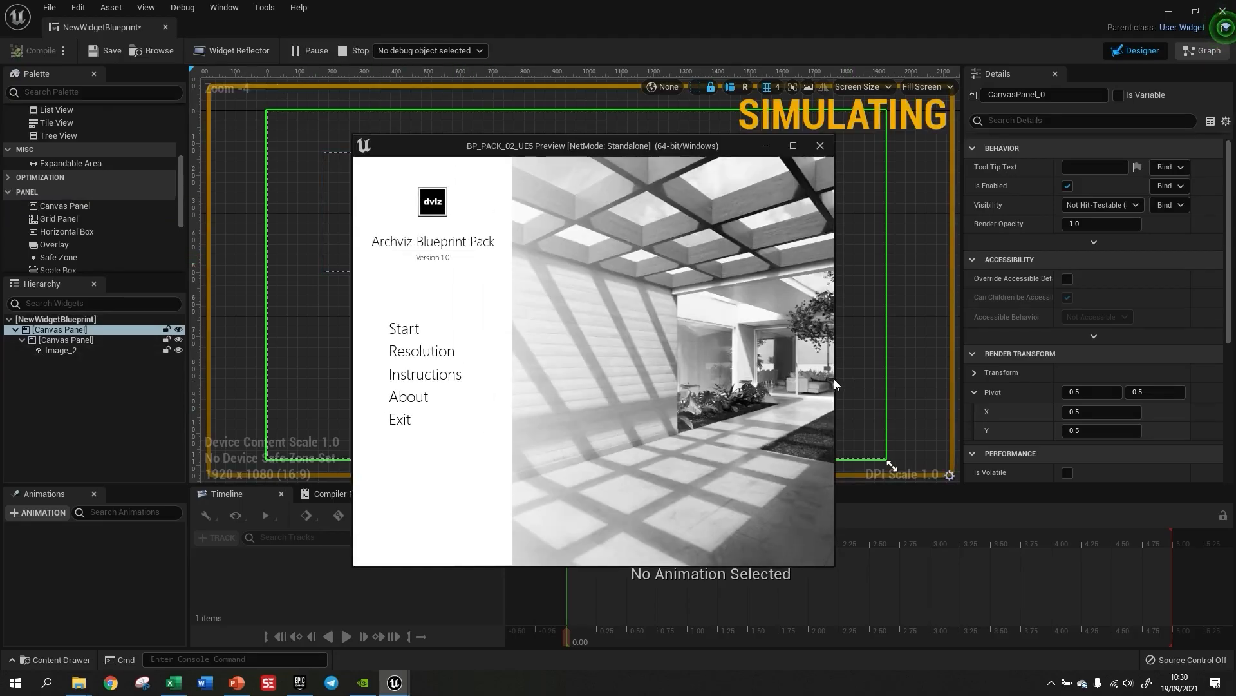
- Examine the game preview's menu layout at wider and narrower window sizes, try its Start option, and end the preview
drag(834, 379, 1101, 393)
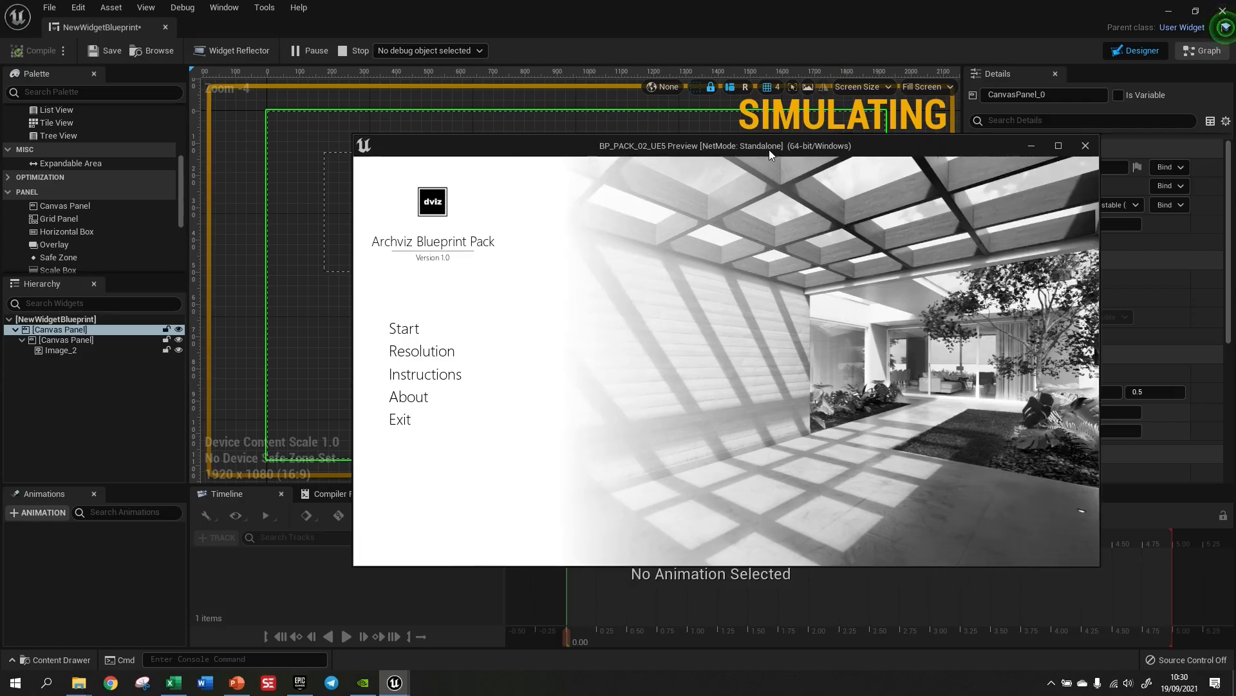
drag(769, 149, 697, 135)
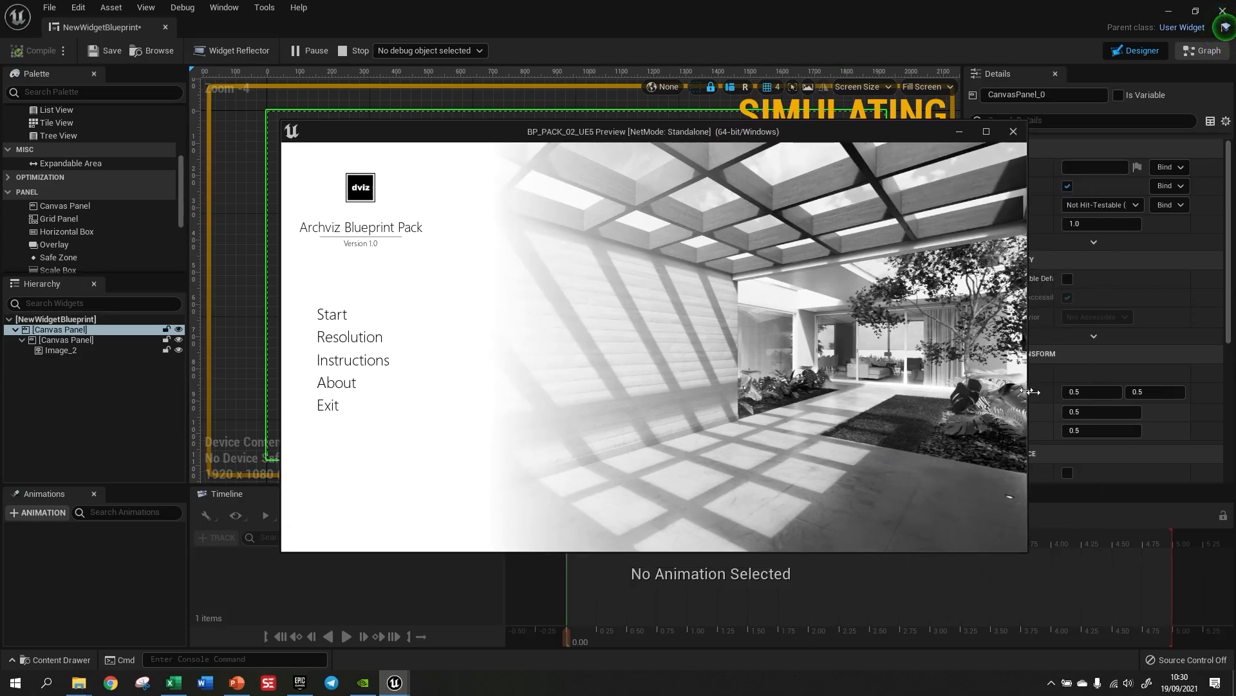
drag(1031, 391, 952, 390)
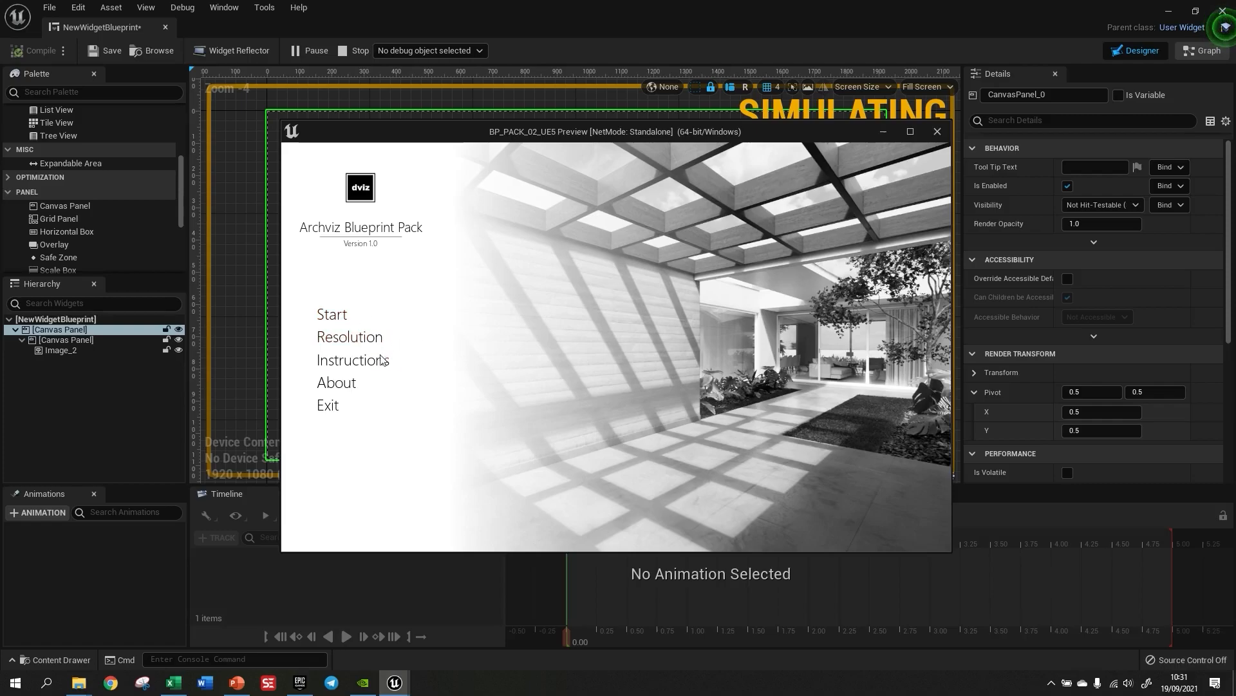
click(336, 315)
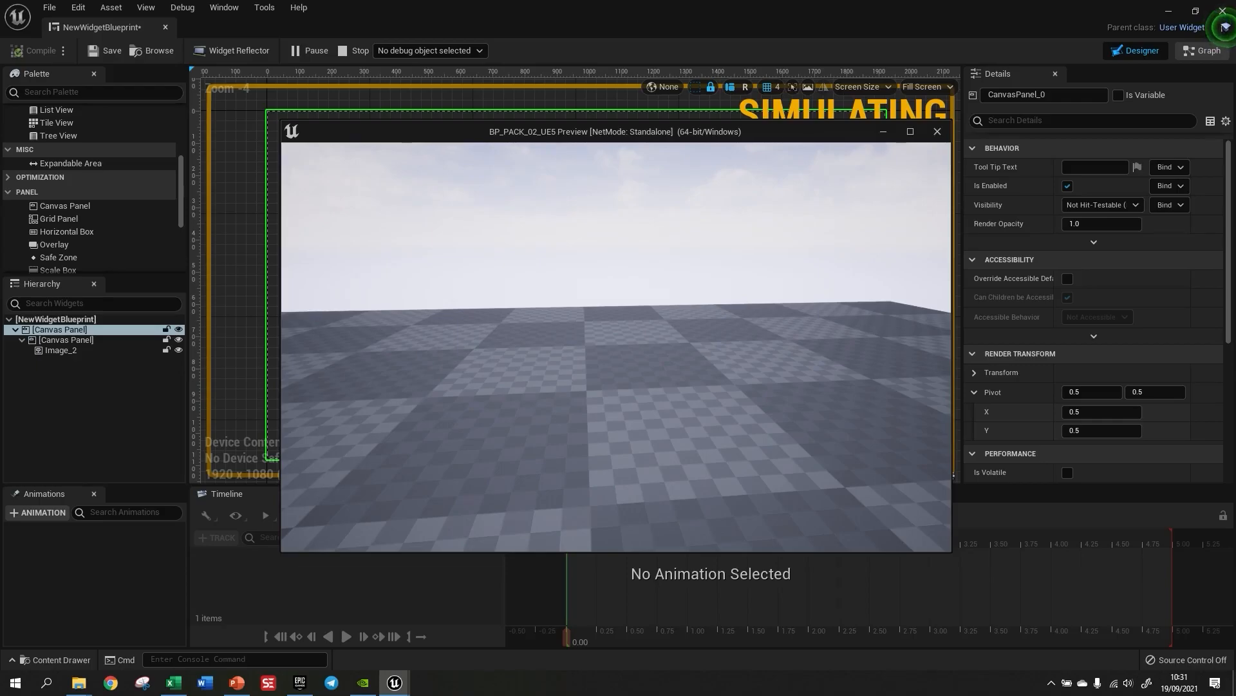
key(Escape)
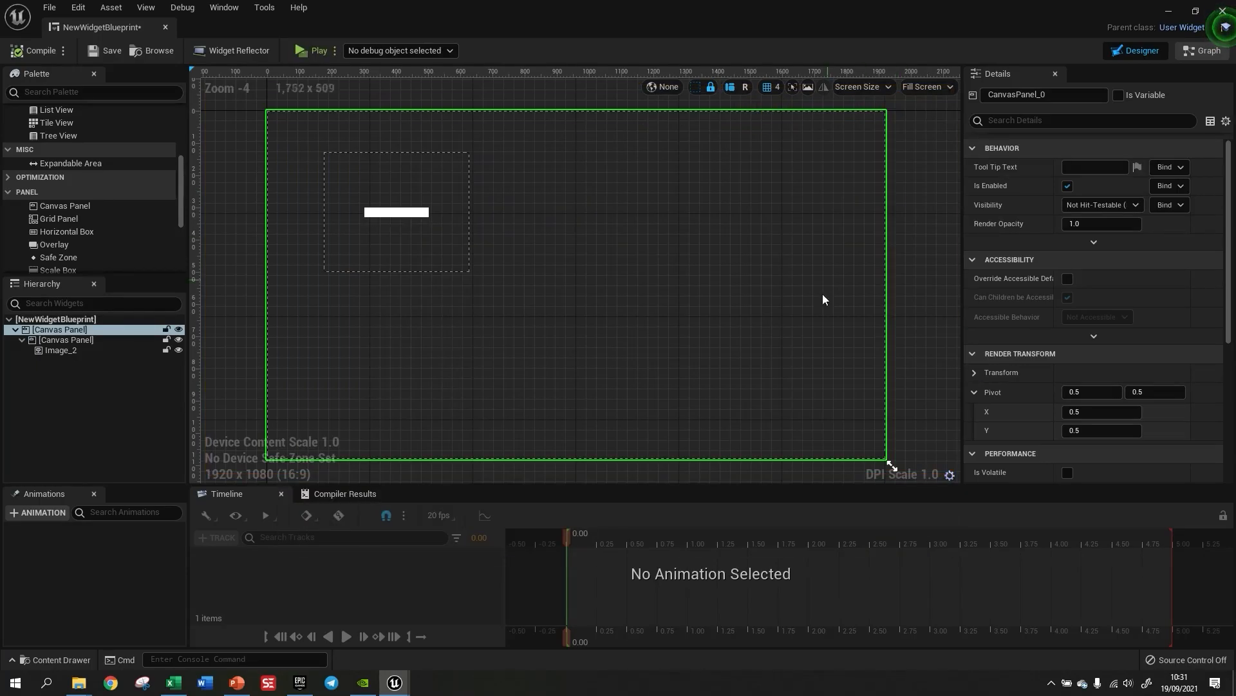